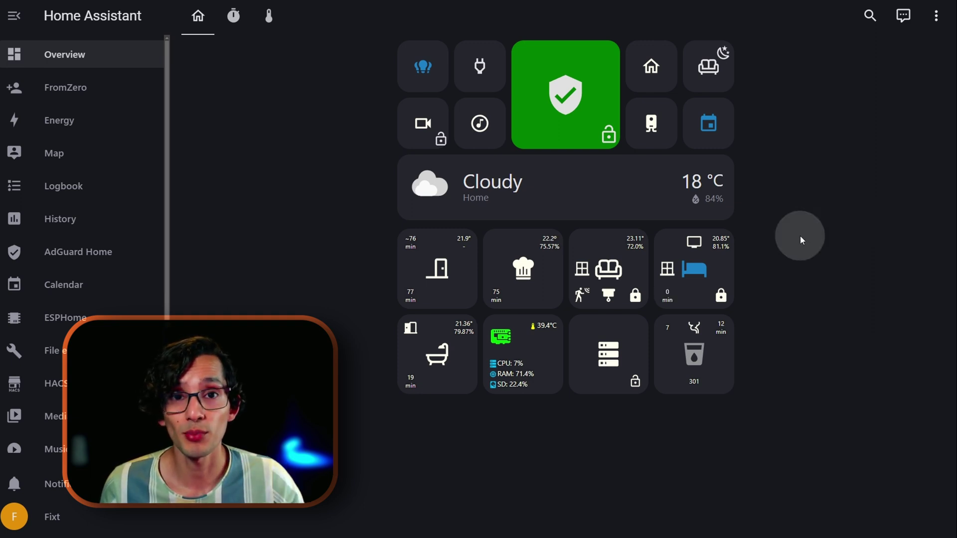
pyautogui.click(419, 72)
pyautogui.click(807, 120)
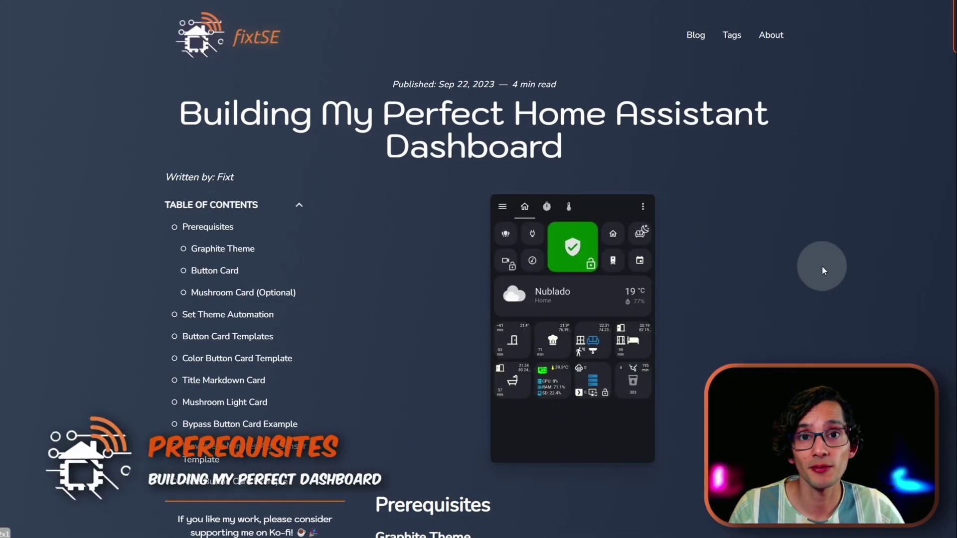
# Step: Copy the Set Theme automation YAML from the "Building My Perfect Home Assistant Dashboard" article
pyautogui.scroll(-9, 750, 213)
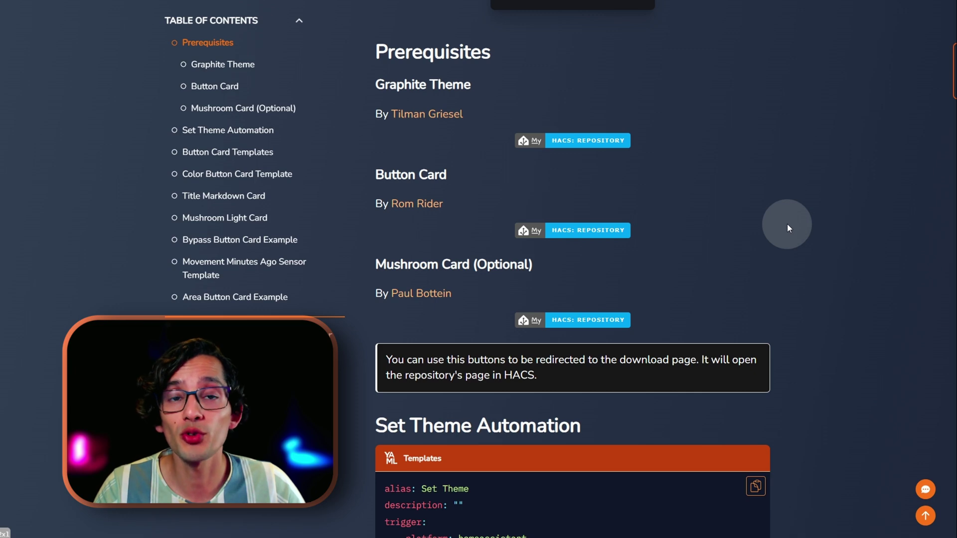
pyautogui.click(250, 130)
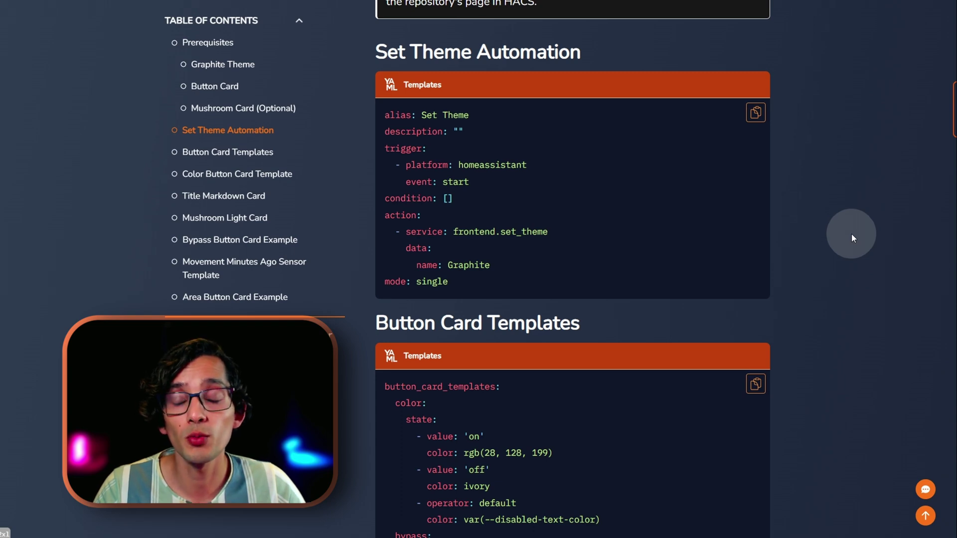
pyautogui.click(756, 113)
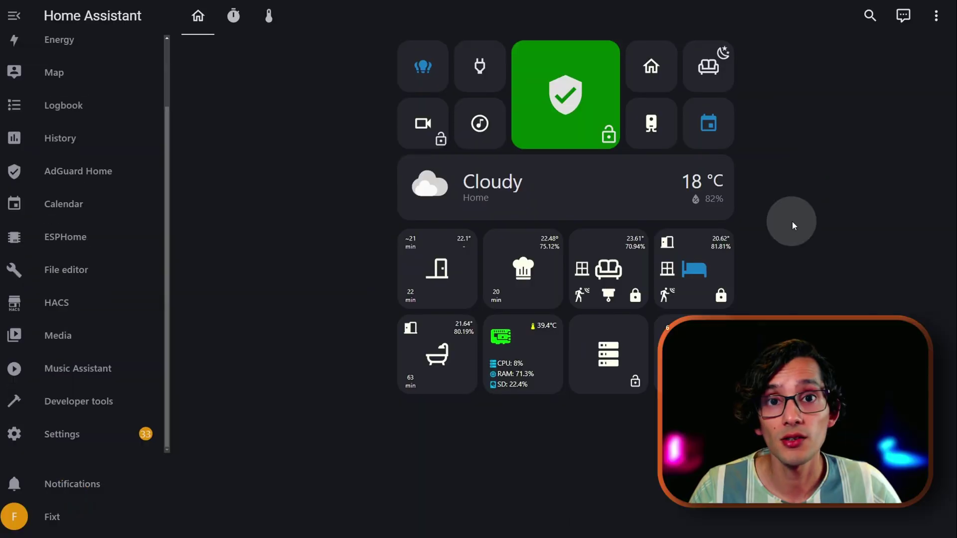
# Step: Create a new empty automation in Home Assistant and switch it to YAML editing
pyautogui.click(121, 424)
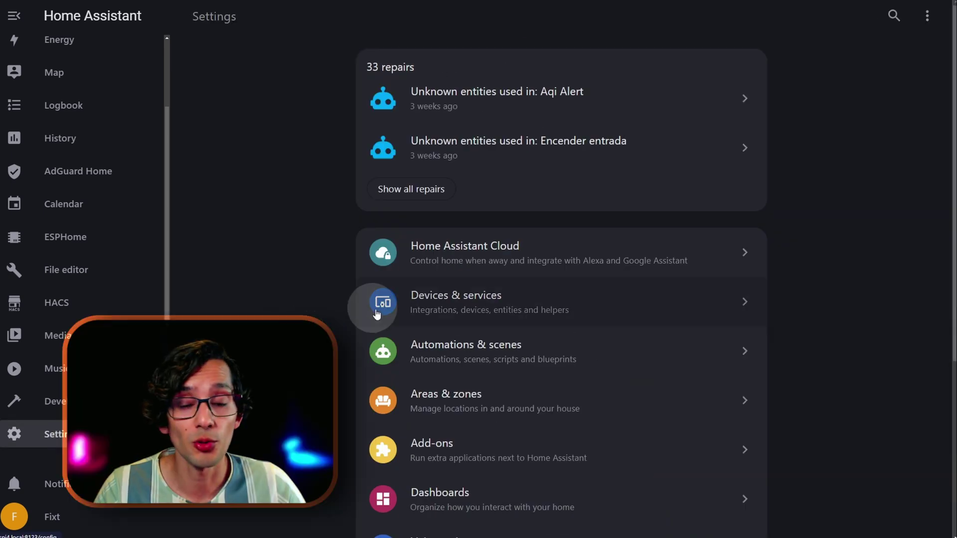
pyautogui.click(444, 345)
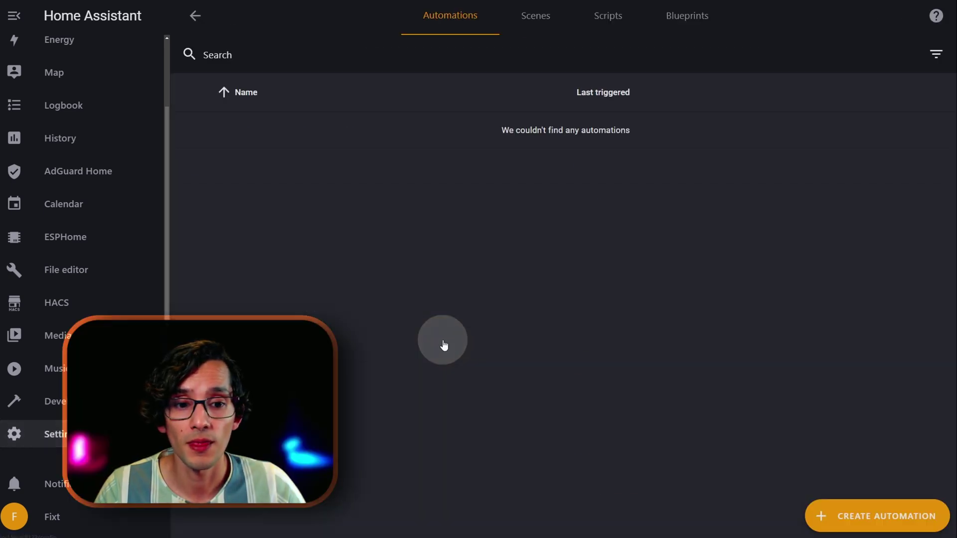
pyautogui.click(881, 521)
pyautogui.click(429, 192)
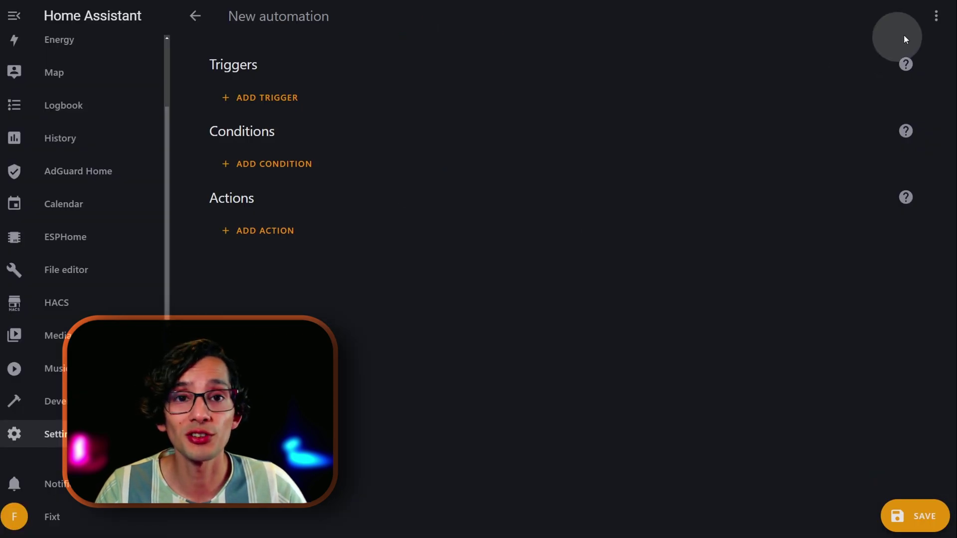
pyautogui.click(936, 16)
pyautogui.click(877, 255)
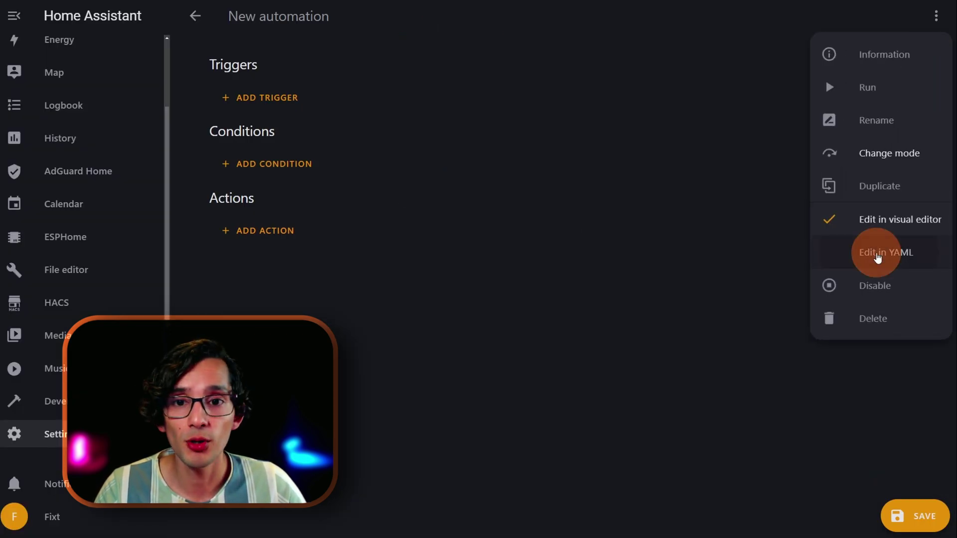
# Step: Replace the automation's default YAML with the copied Set Theme code and save it under the name "Set Theme Test"
pyautogui.moveTo(360, 160); pyautogui.dragTo(143, 43)
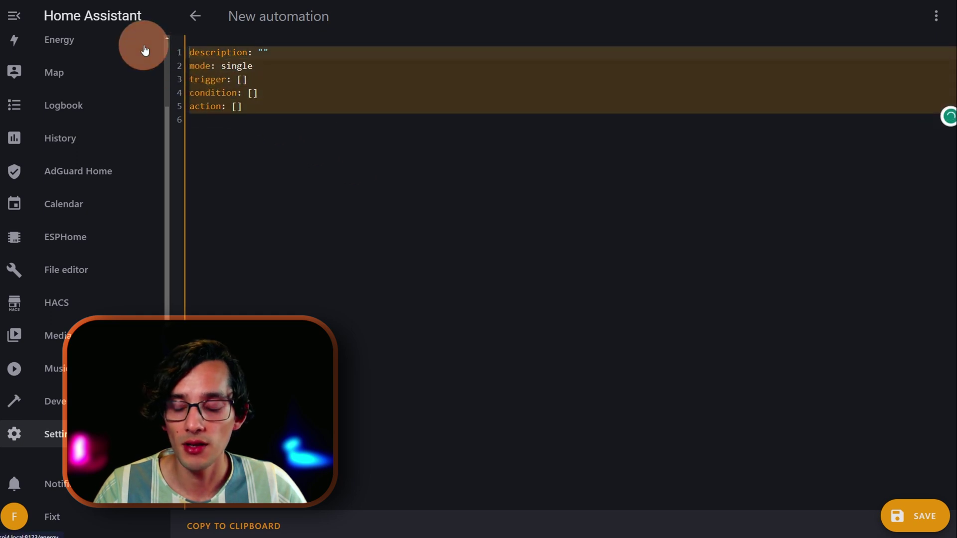
pyautogui.hotkey('ctrl', 'v')
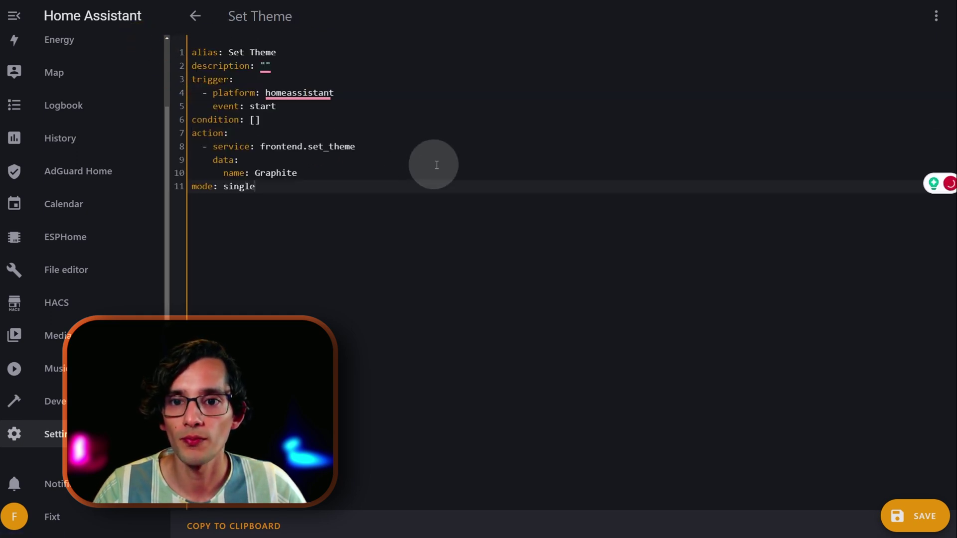
pyautogui.click(913, 514)
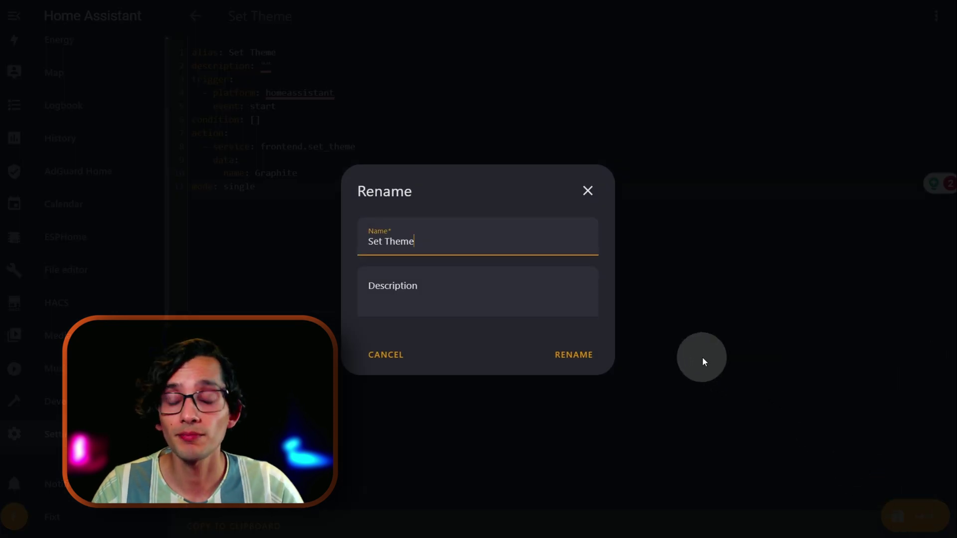
pyautogui.write('Test')
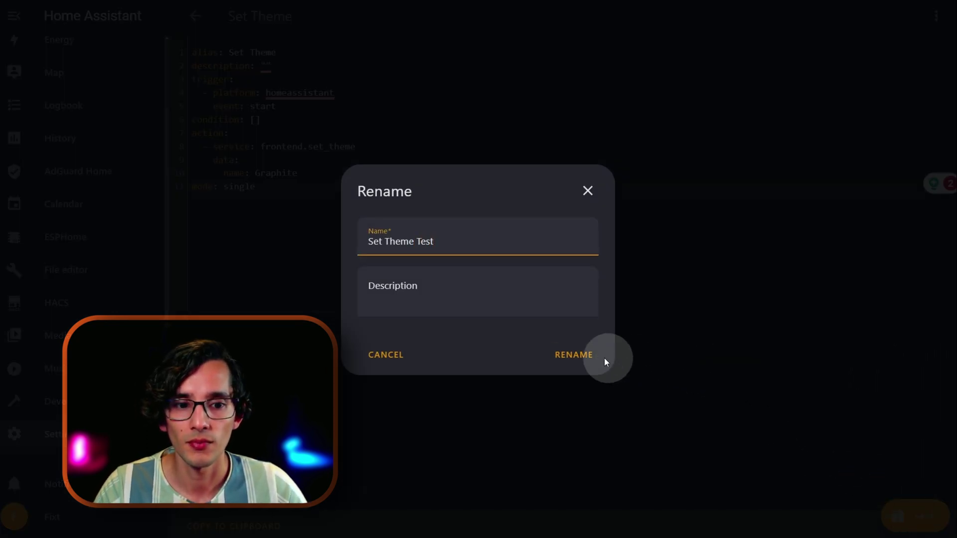
pyautogui.click(589, 357)
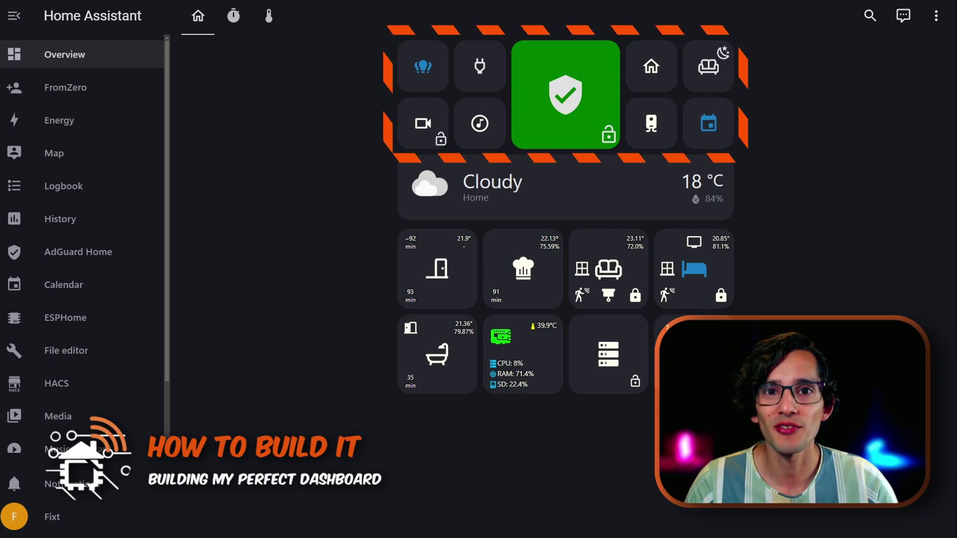
# Step: Take control of the FromZero dashboard, starting with an empty dashboard
pyautogui.click(640, 360)
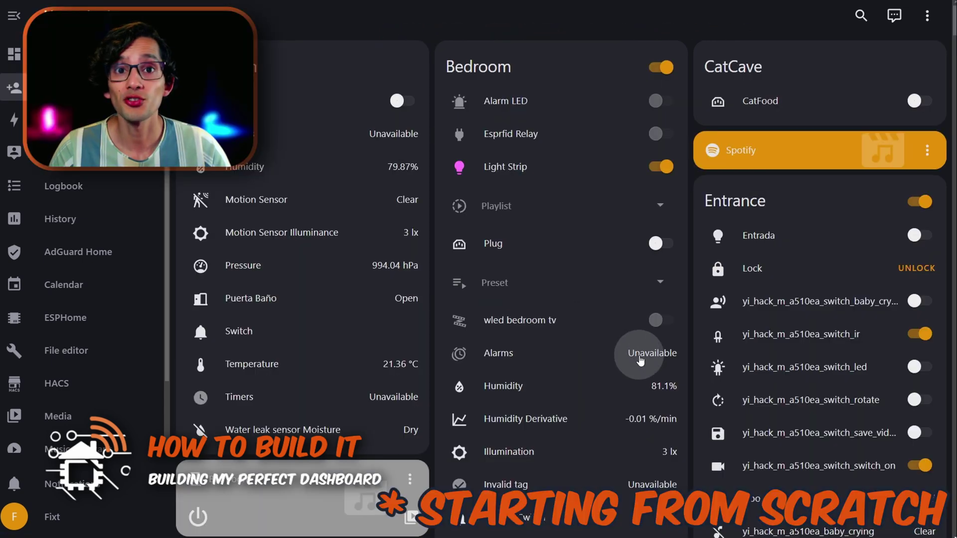
pyautogui.click(929, 16)
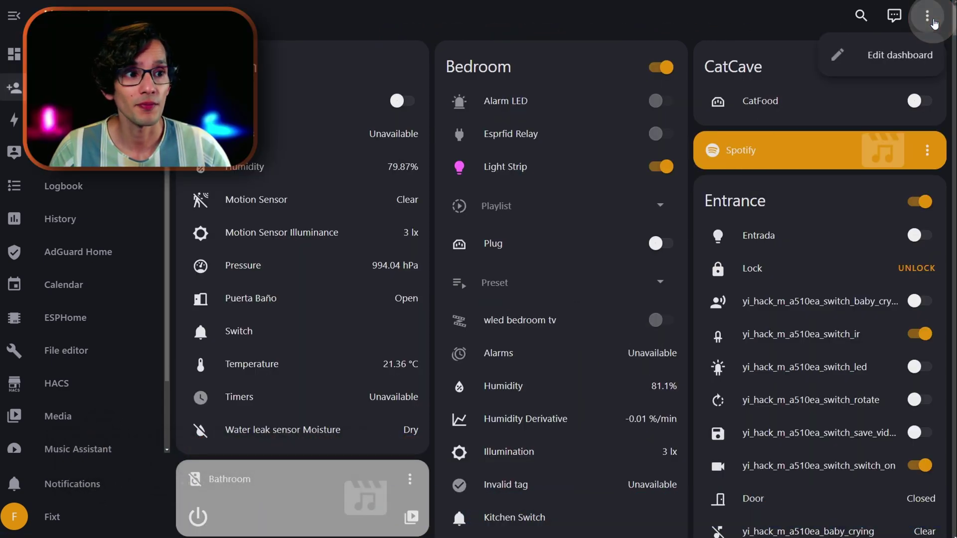
pyautogui.click(884, 56)
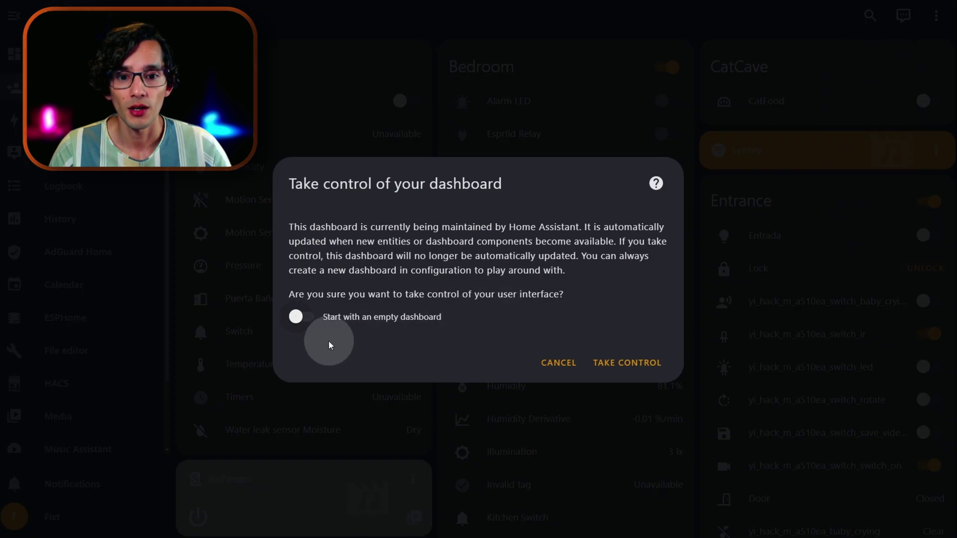
pyautogui.click(302, 321)
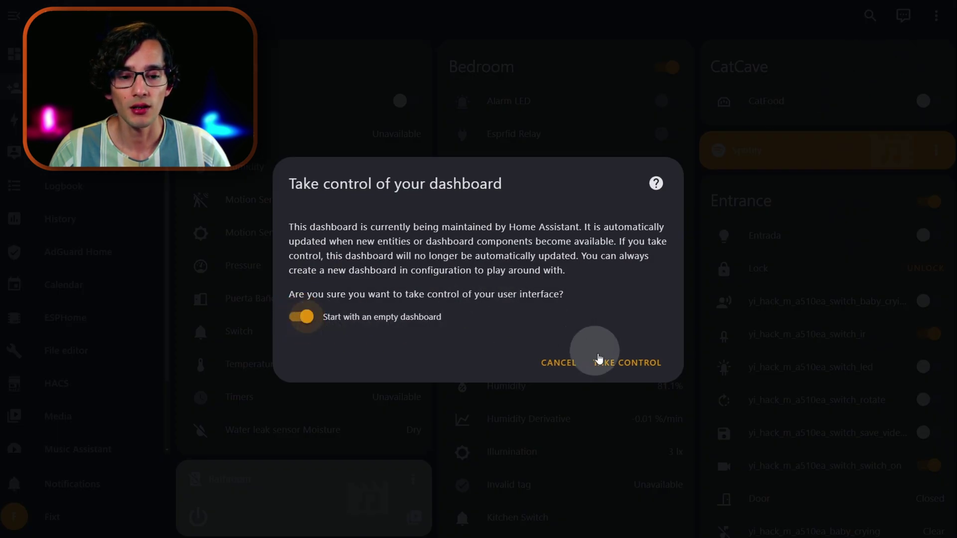
pyautogui.click(629, 364)
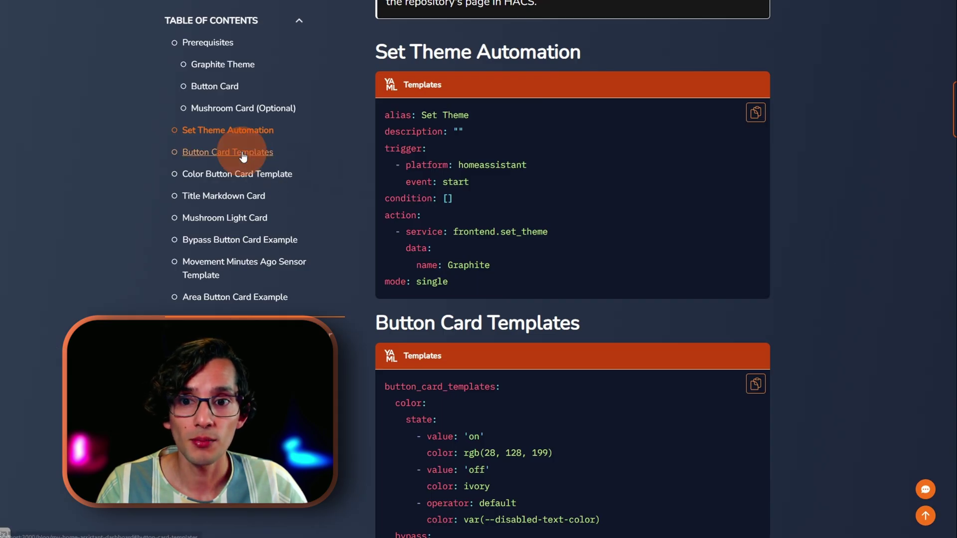
# Step: Copy the Button Card Templates YAML from the blog article and open the Overview dashboard's raw configuration in Home Assistant
pyautogui.click(241, 153)
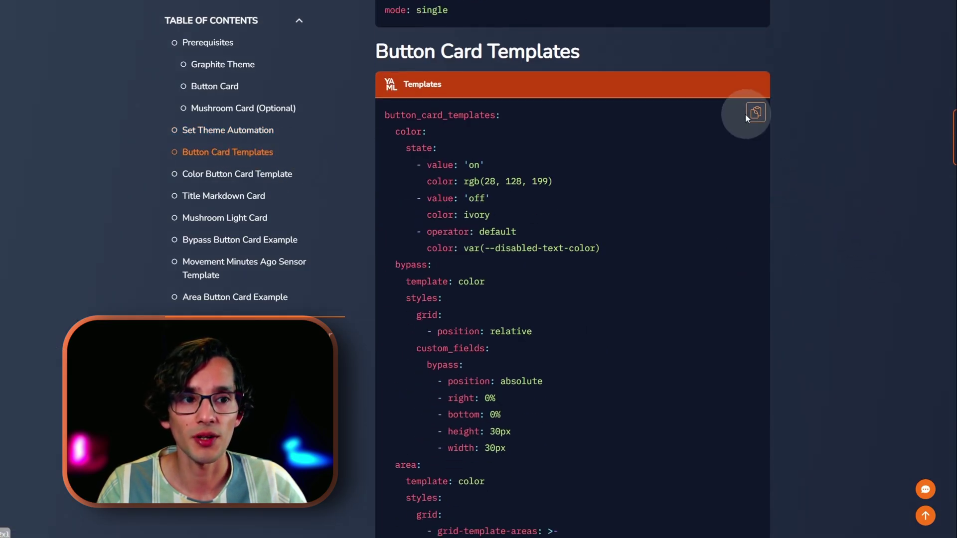
pyautogui.click(755, 114)
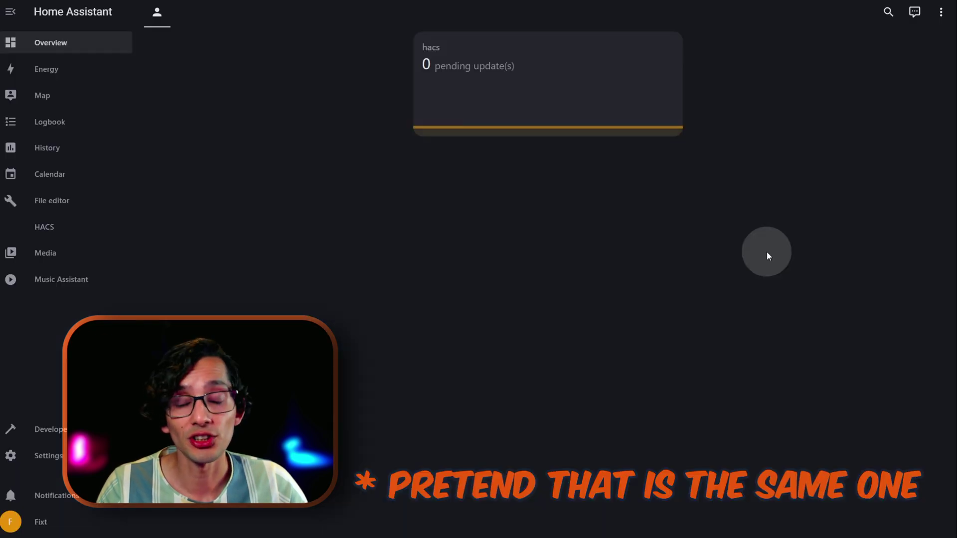
pyautogui.click(942, 12)
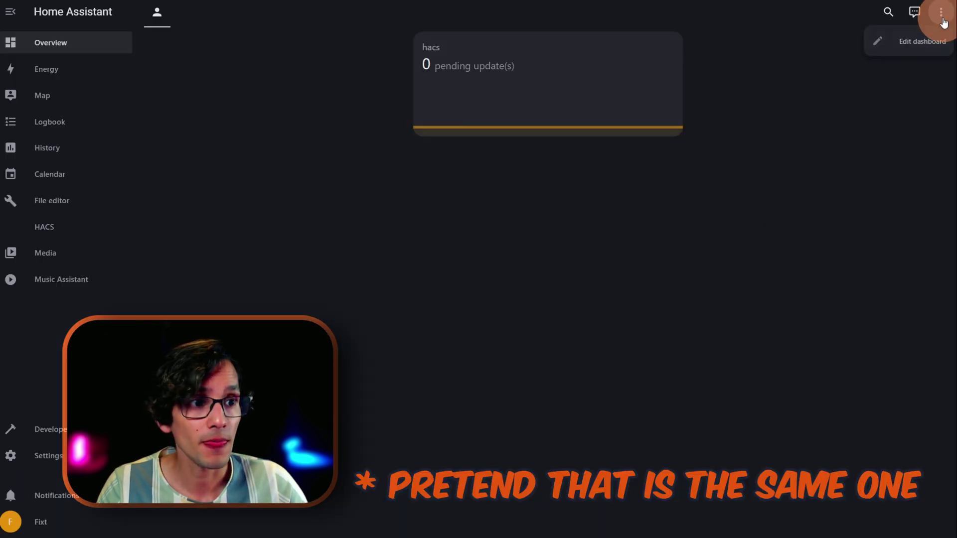
pyautogui.click(912, 46)
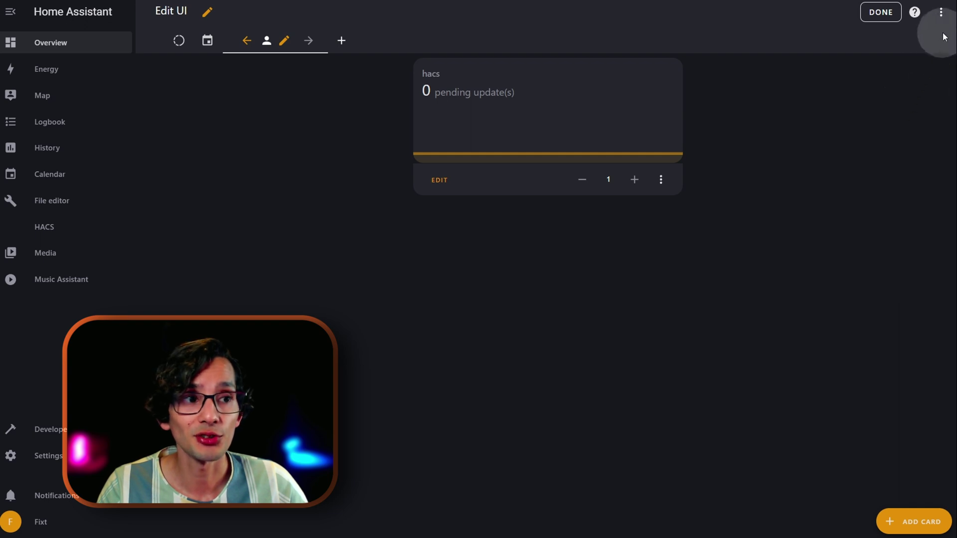
pyautogui.click(948, 19)
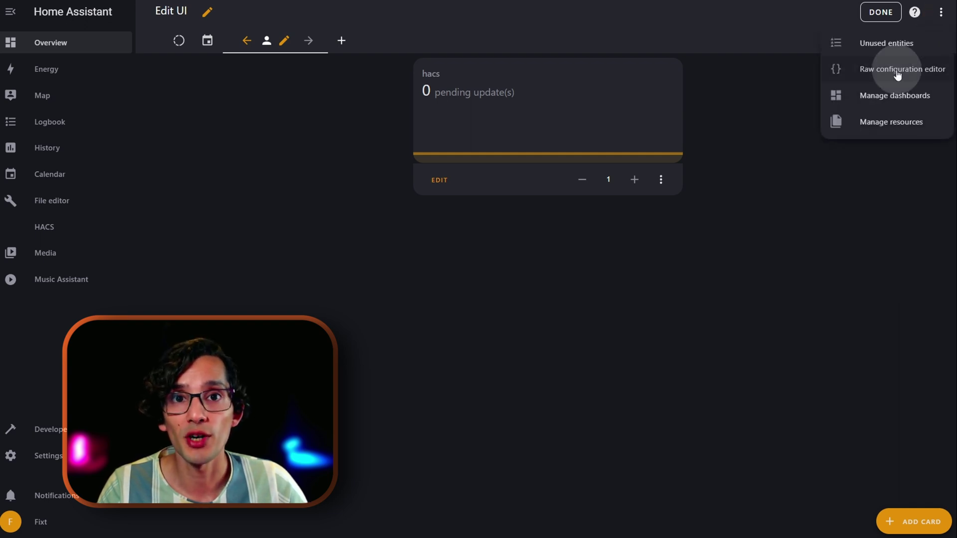
pyautogui.click(898, 72)
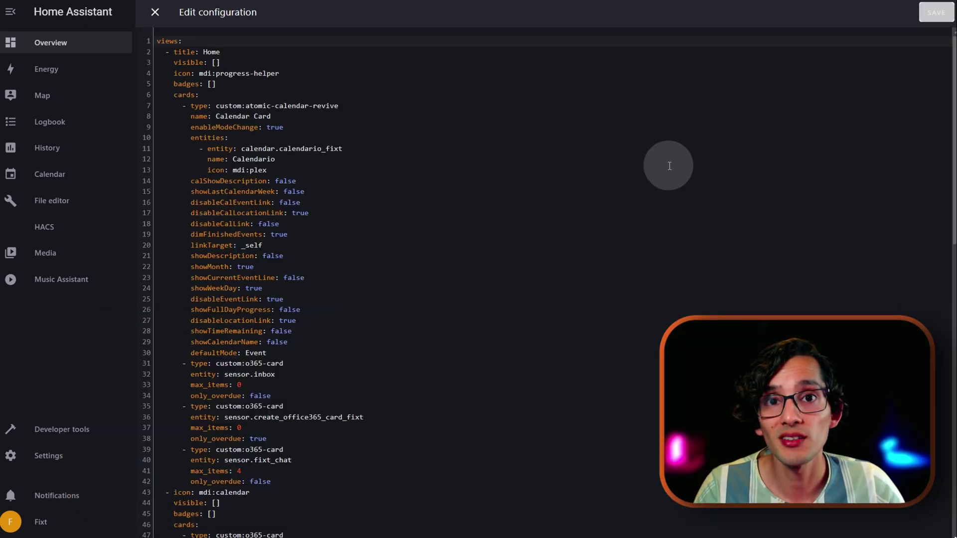
# Step: Insert the copied button_card_templates code above the views line, save the configuration and close it
pyautogui.click(159, 42)
pyautogui.press('Return')
pyautogui.press('Up')
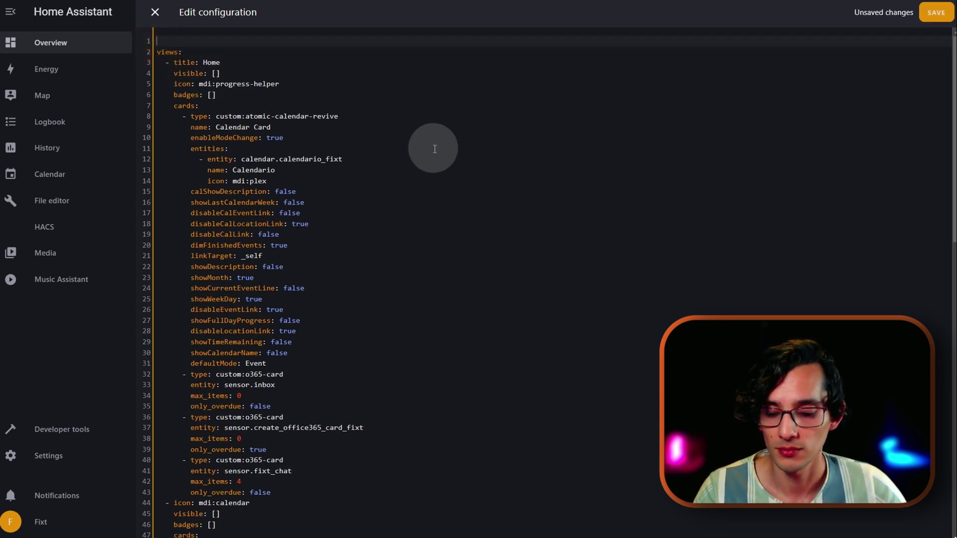
pyautogui.hotkey('ctrl', 'v')
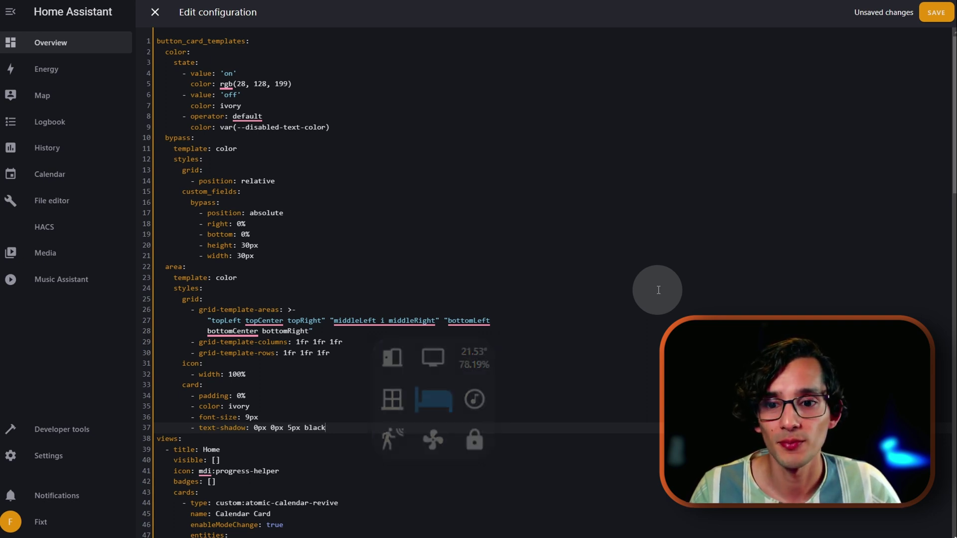
pyautogui.click(944, 18)
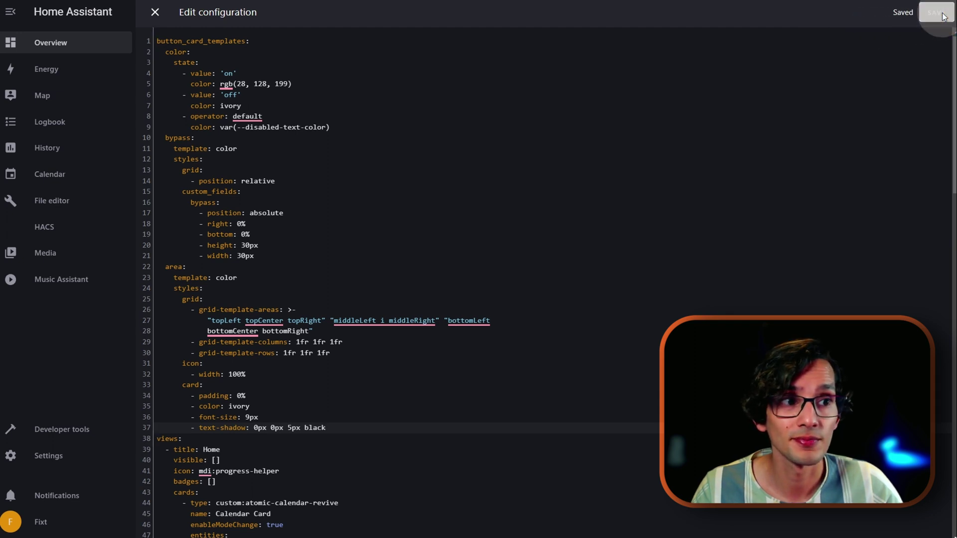
pyautogui.click(155, 14)
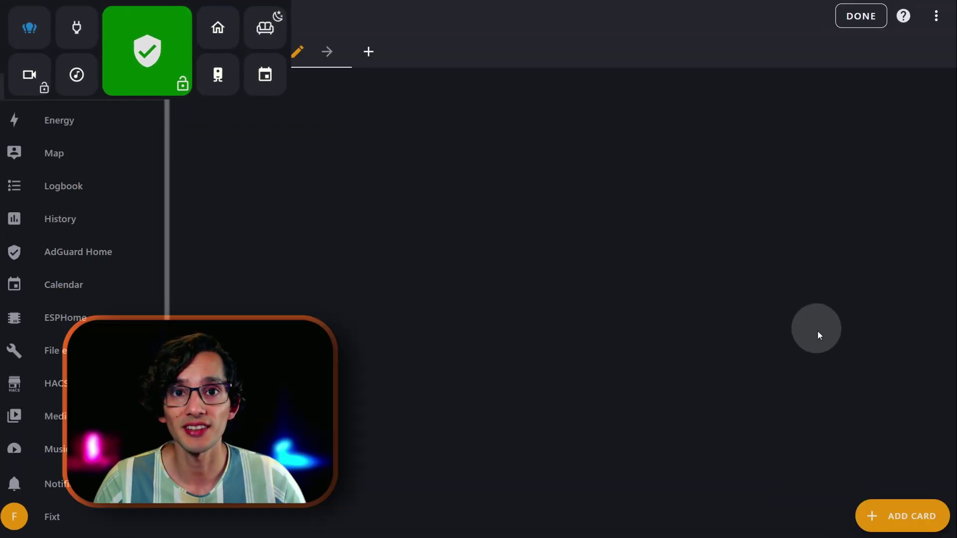
# Step: Add a Vertical stack card to the dashboard's Home view
pyautogui.click(890, 516)
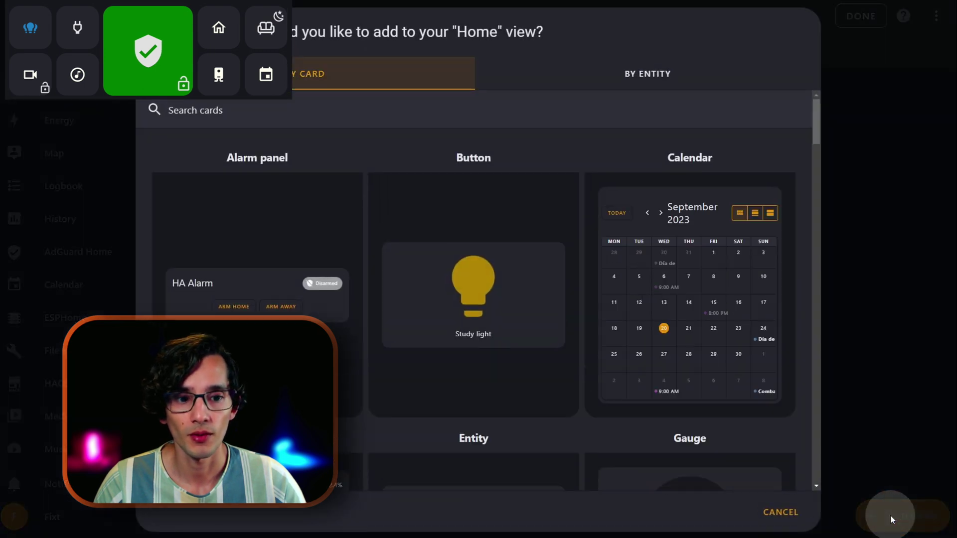
pyautogui.click(428, 115)
pyautogui.write('vert')
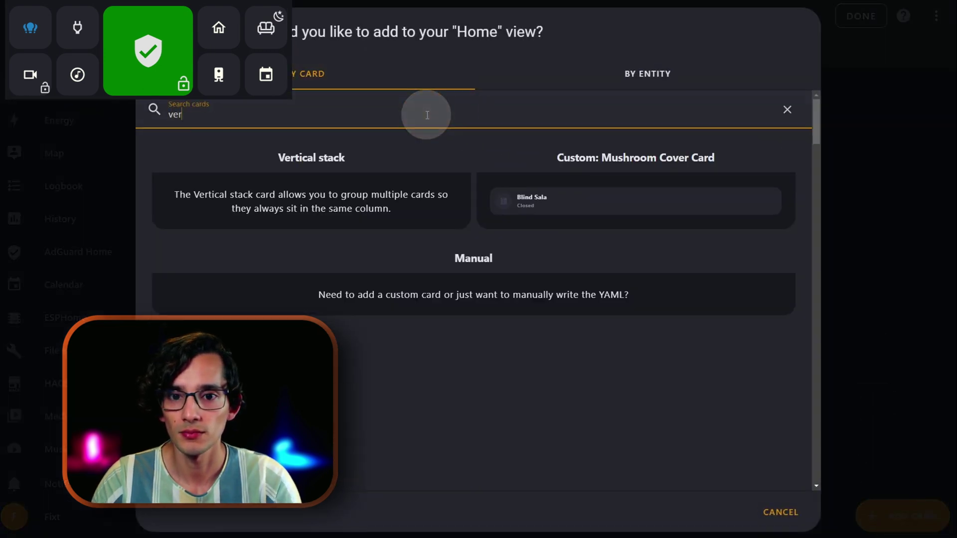
pyautogui.click(390, 186)
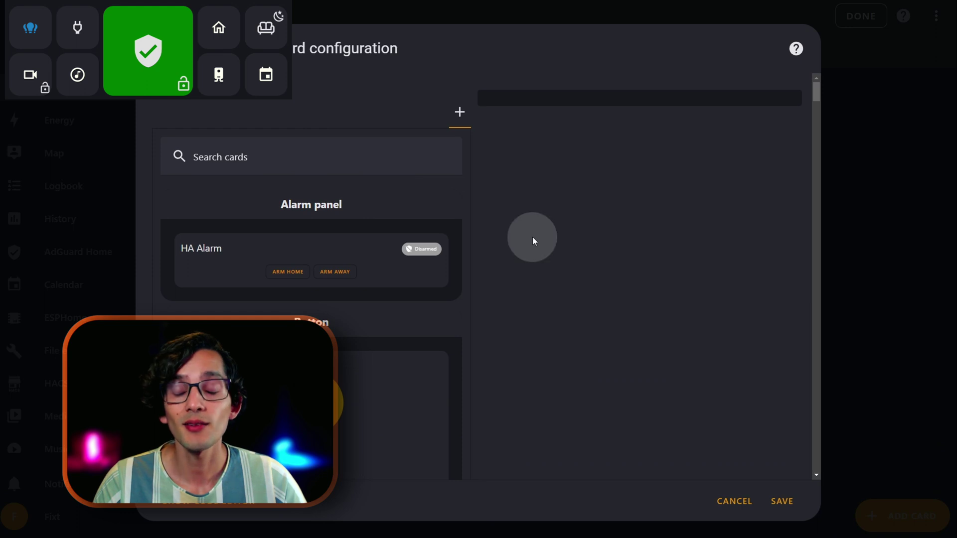
# Step: Add a Grid card as the first card inside the vertical stack
pyautogui.click(248, 163)
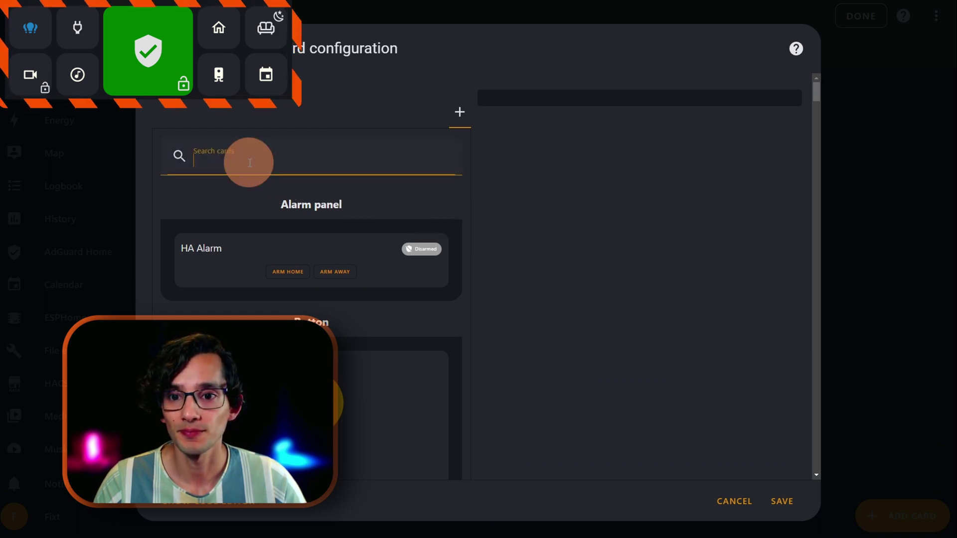
pyautogui.write('grid')
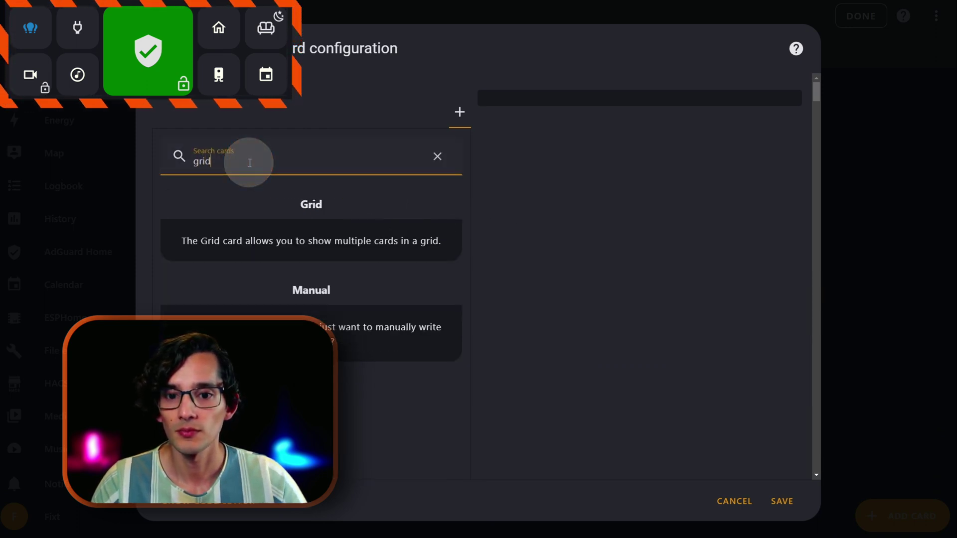
pyautogui.click(303, 220)
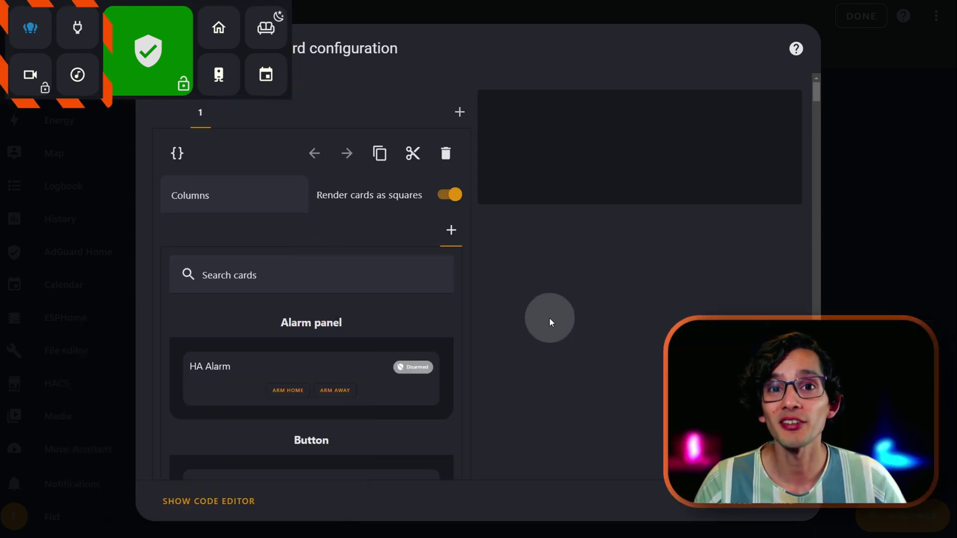
# Step: Add a nested Grid card as the first card of the outer grid and set its columns to 2
pyautogui.click(329, 282)
pyautogui.write('gri')
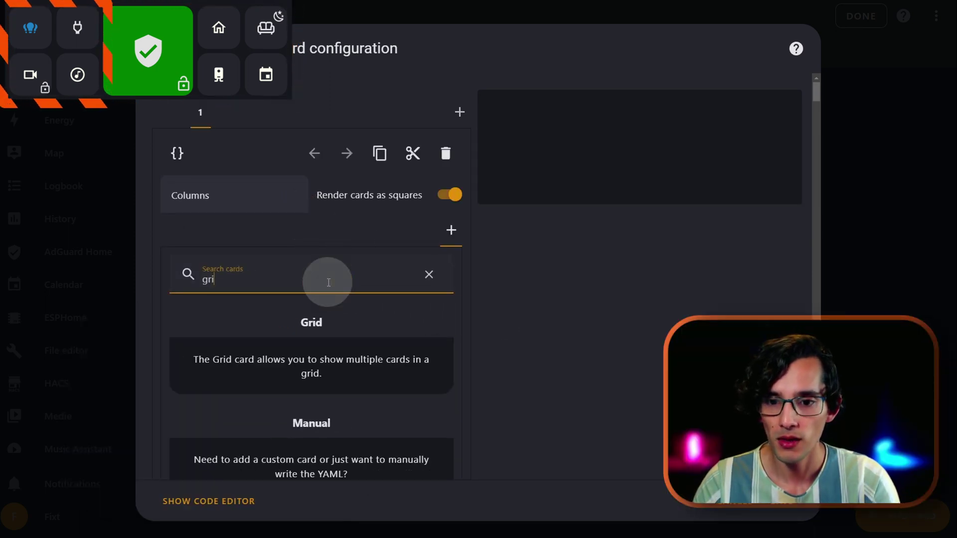
pyautogui.click(330, 339)
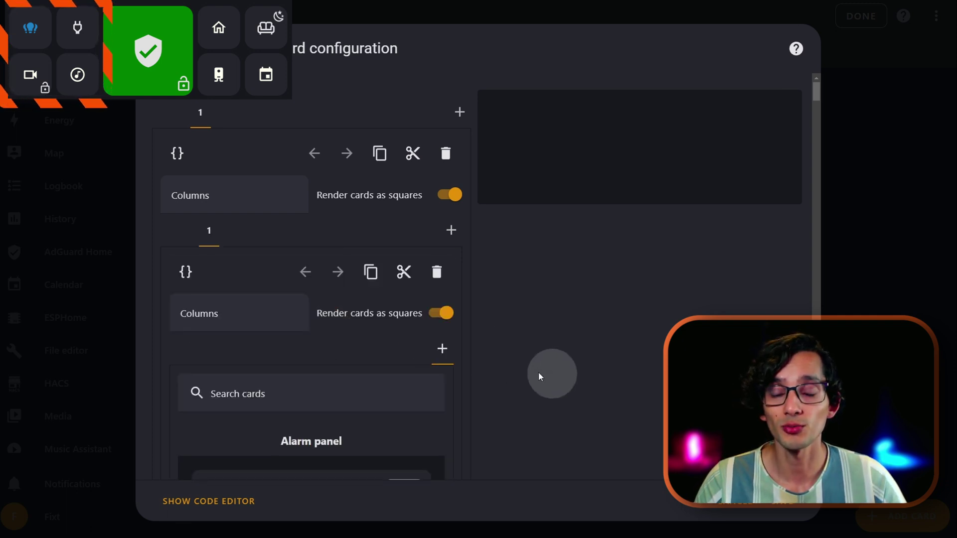
pyautogui.click(293, 314)
pyautogui.click(292, 314)
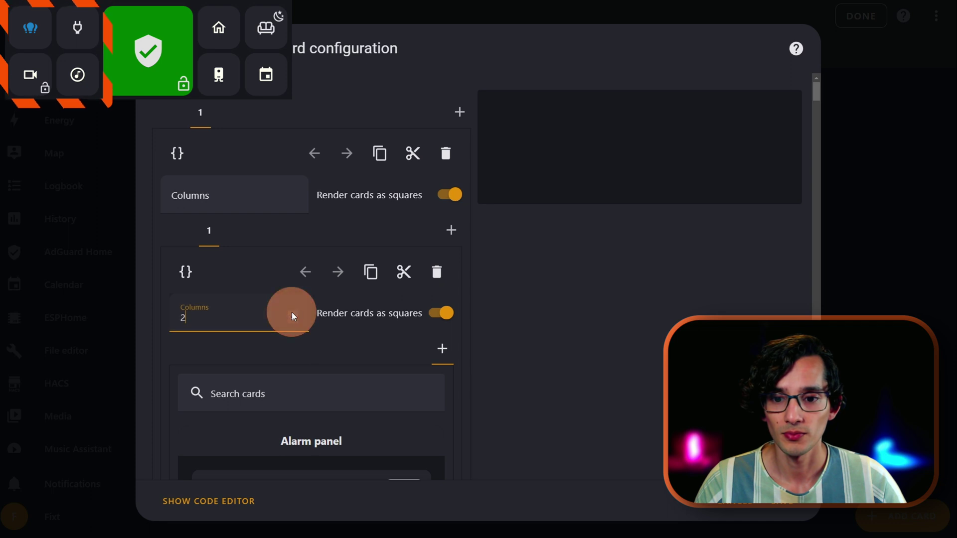
# Step: Add a Manual card as the first card inside the nested two-column grid
pyautogui.scroll(-2, 610, 356)
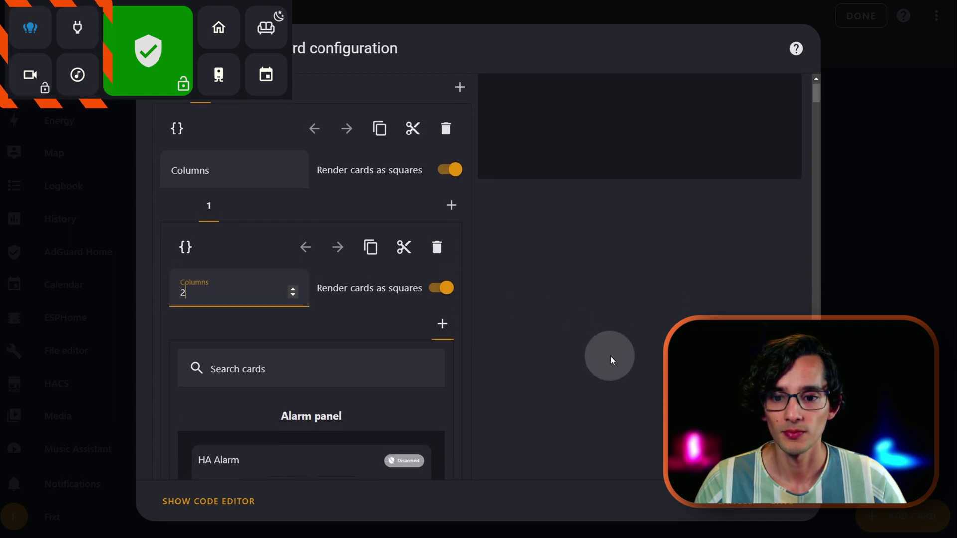
pyautogui.scroll(-2, 610, 356)
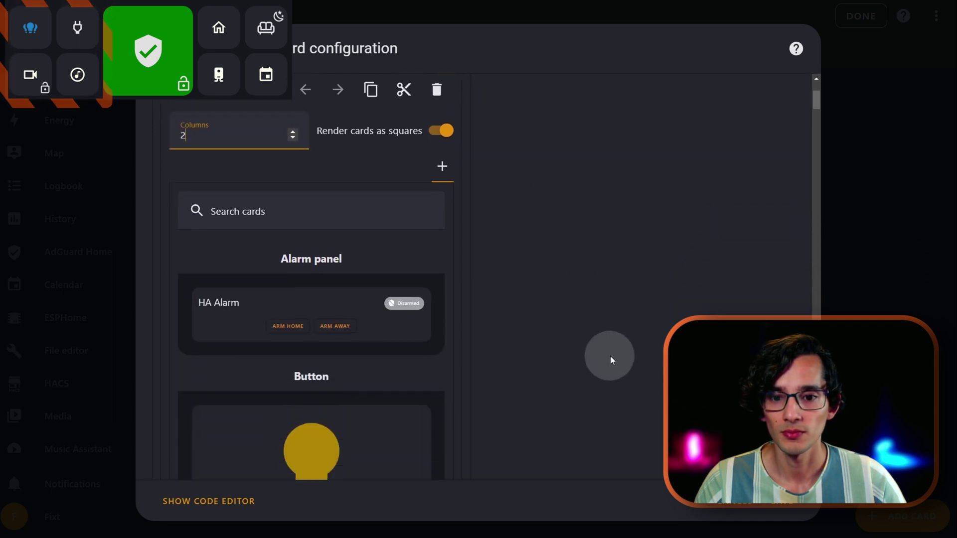
pyautogui.click(379, 219)
pyautogui.write('manu')
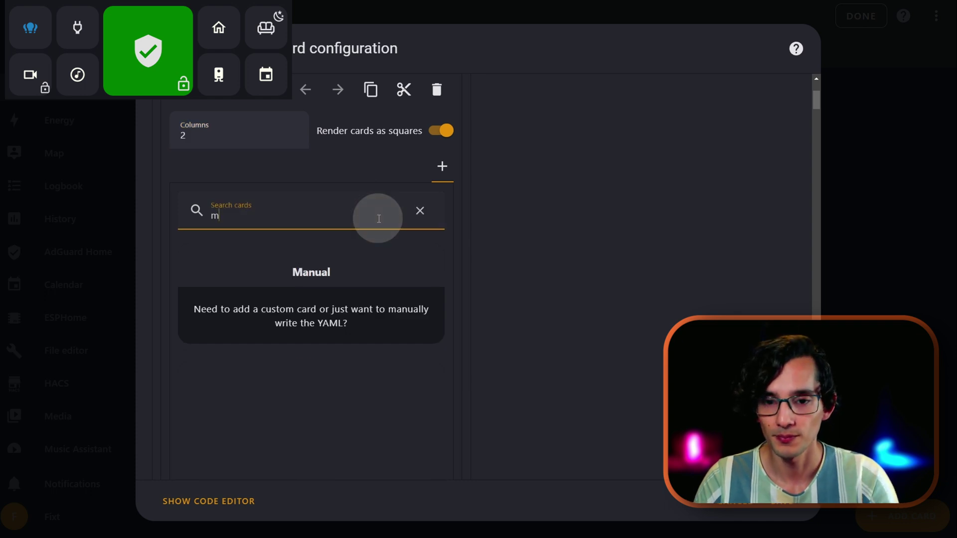
pyautogui.click(349, 303)
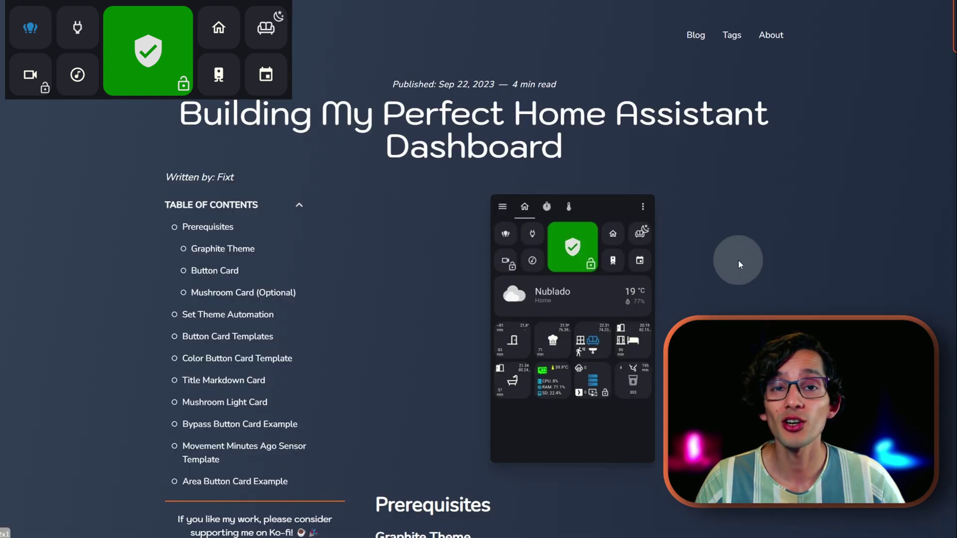
# Step: Copy the Color Button Card Template YAML from the blog article and replace the new manual card's code with it
pyautogui.click(264, 367)
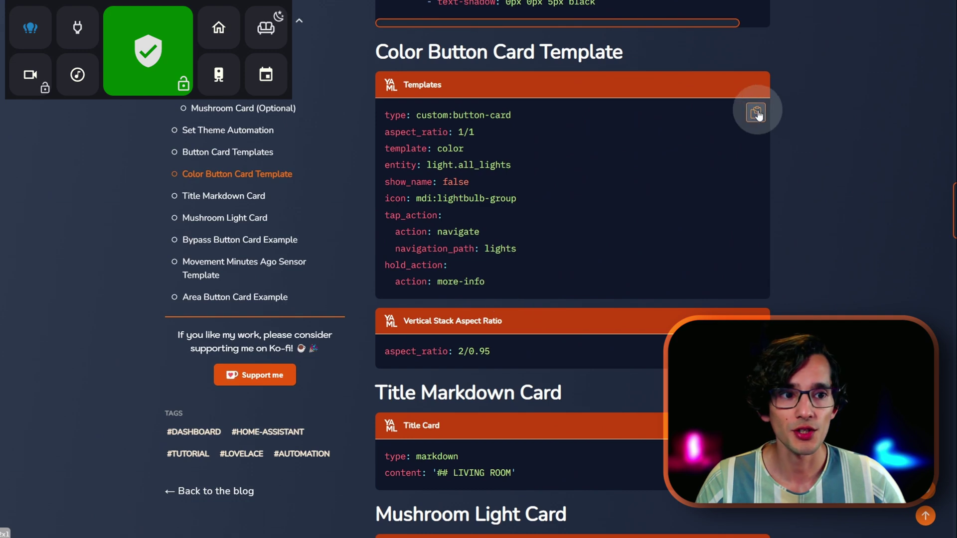
pyautogui.click(756, 113)
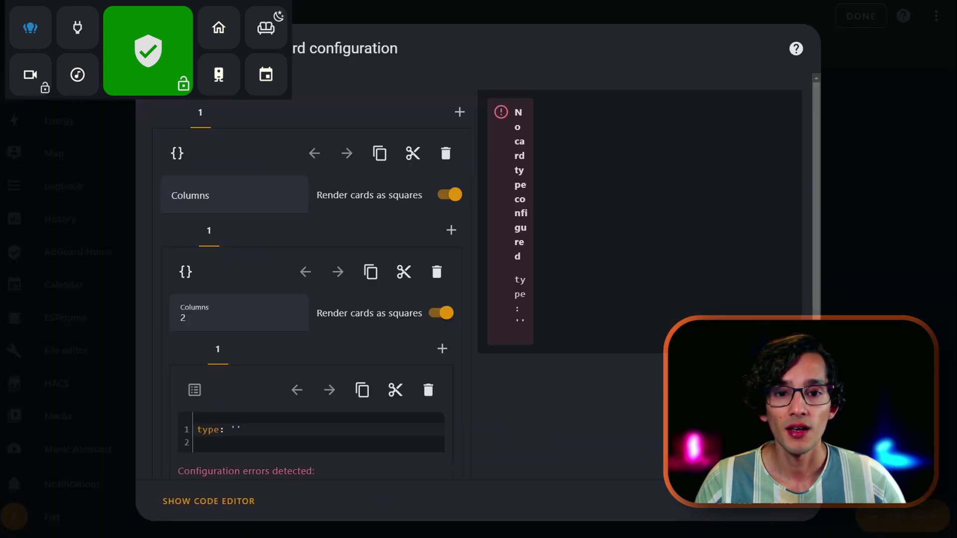
pyautogui.click(261, 434)
pyautogui.hotkey('ctrl', 'a')
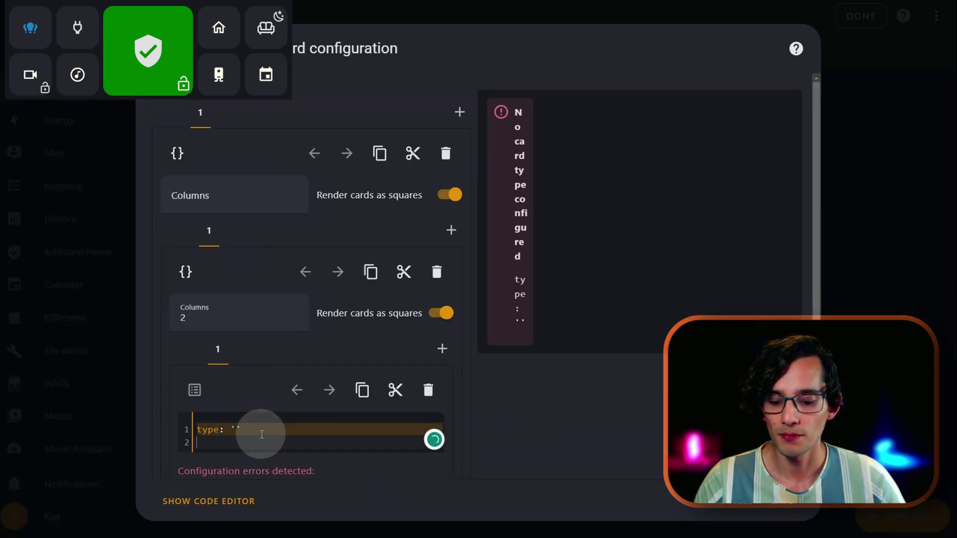
pyautogui.hotkey('ctrl', 'v')
pyautogui.scroll(2, 584, 391)
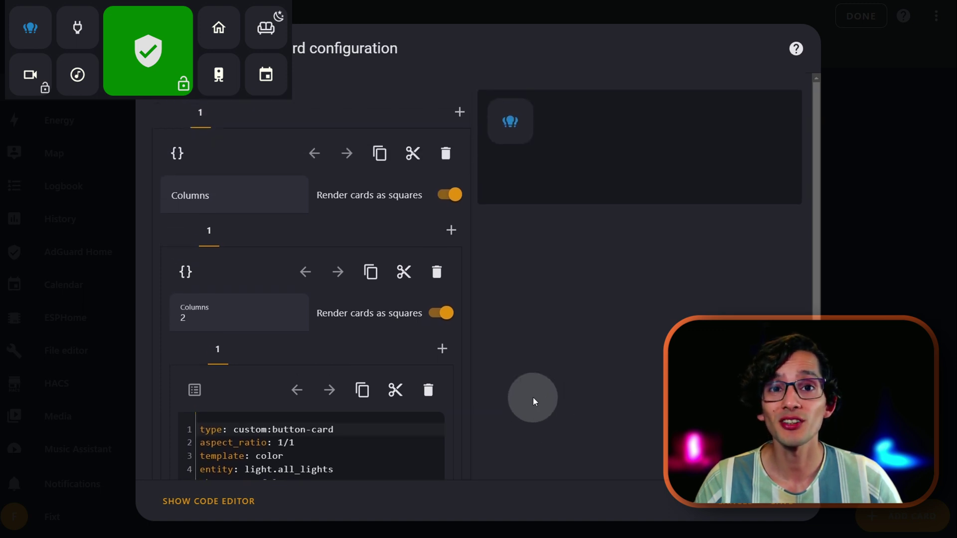
# Step: Add another Manual card to the two-column grid and replace its code with the copied color button YAML
pyautogui.click(440, 351)
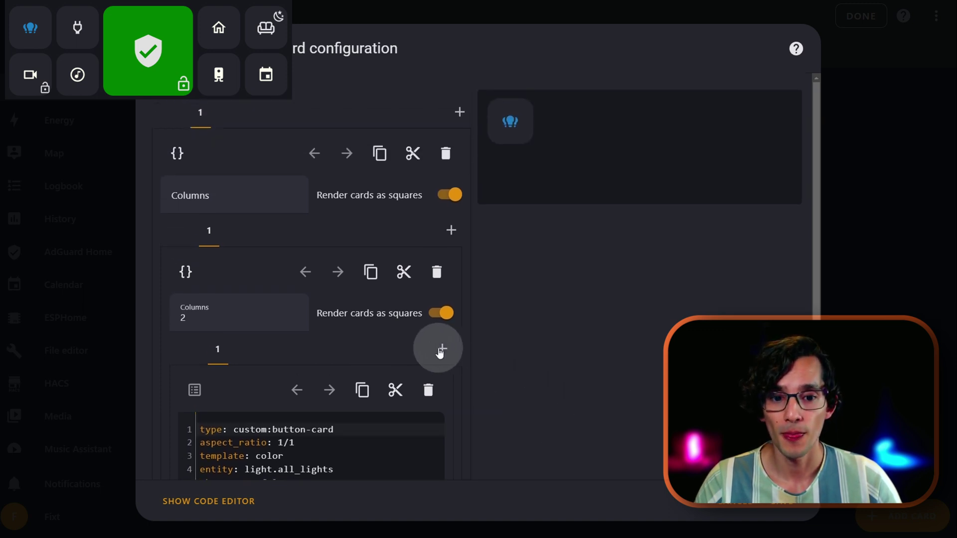
pyautogui.click(283, 394)
pyautogui.write('manual')
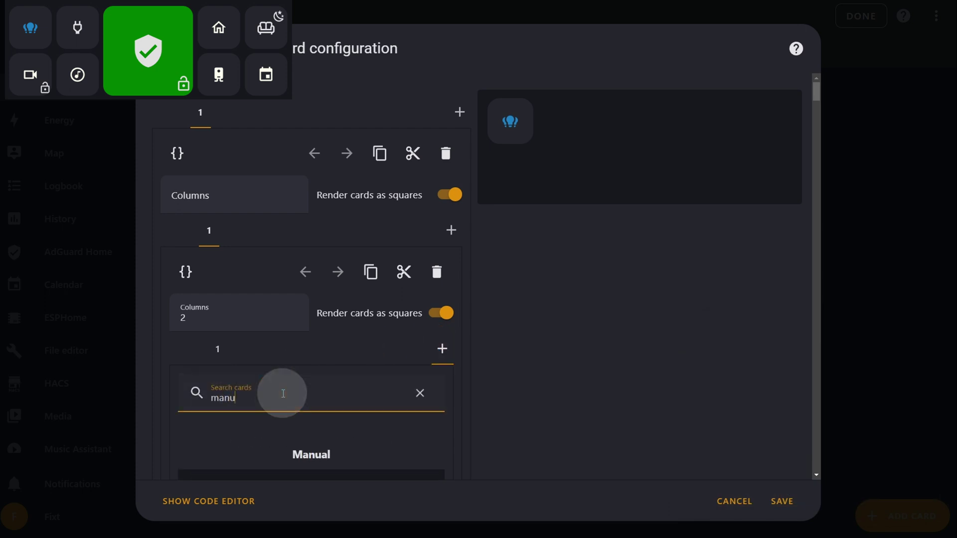
pyautogui.click(317, 461)
pyautogui.hotkey('ctrl', 'a')
pyautogui.hotkey('ctrl', 'v')
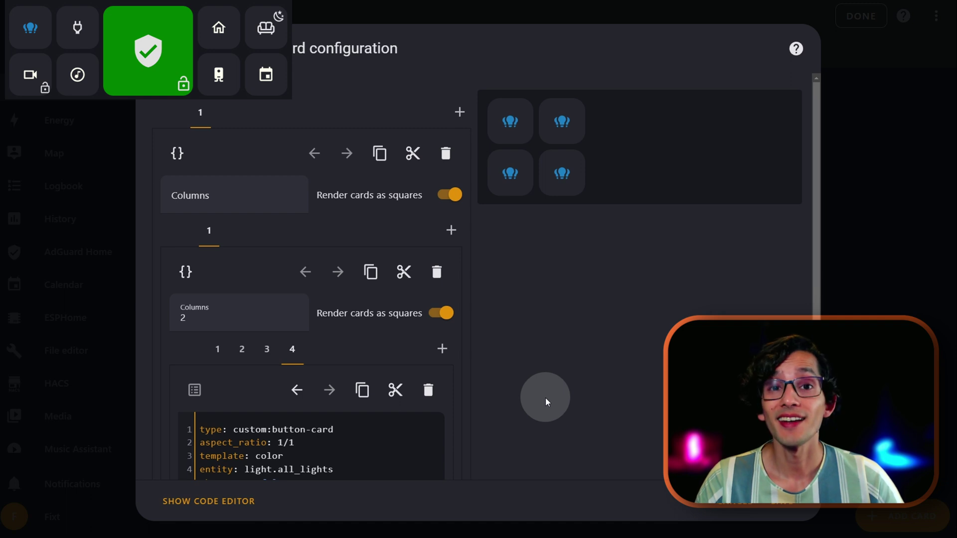
pyautogui.scroll(-3, 545, 398)
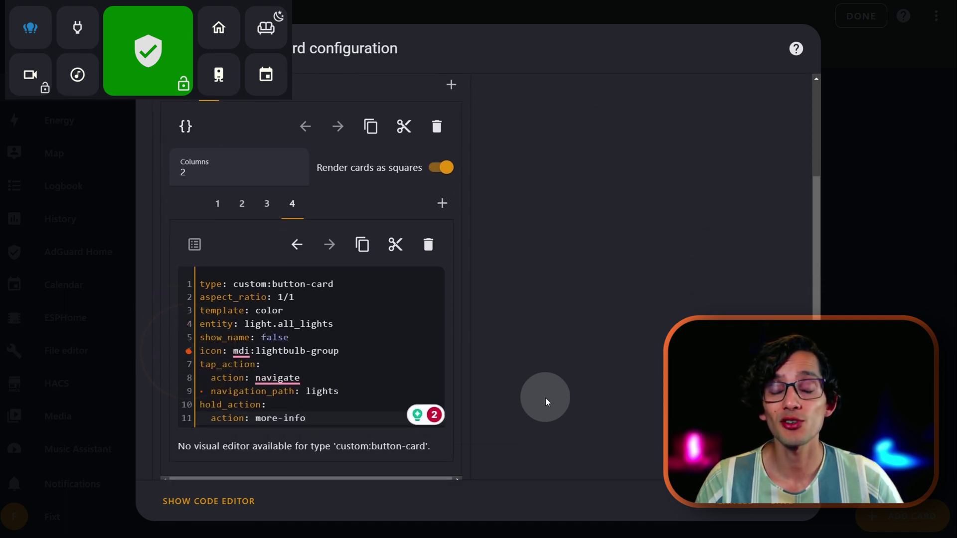
pyautogui.scroll(3, 545, 398)
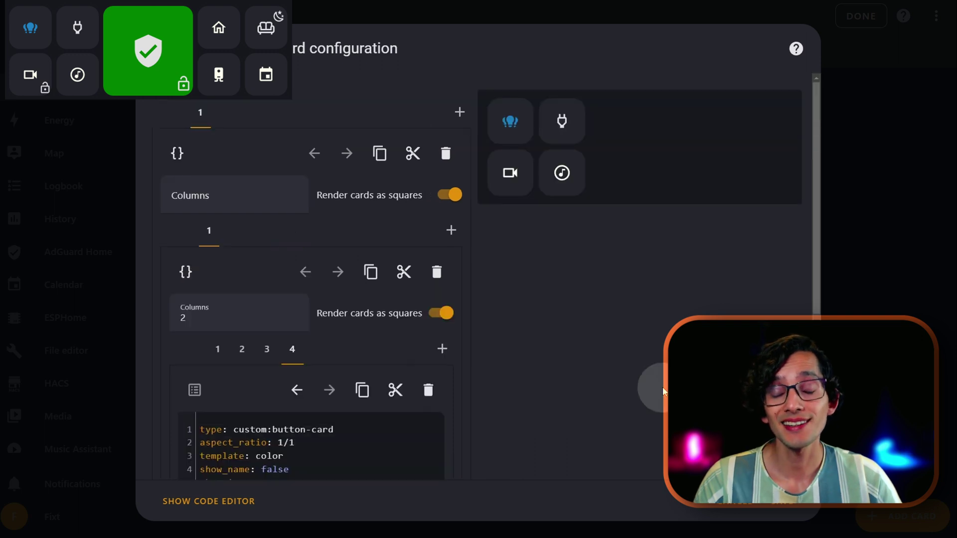
# Step: Add a Manual card as the second card of the outer grid
pyautogui.click(449, 231)
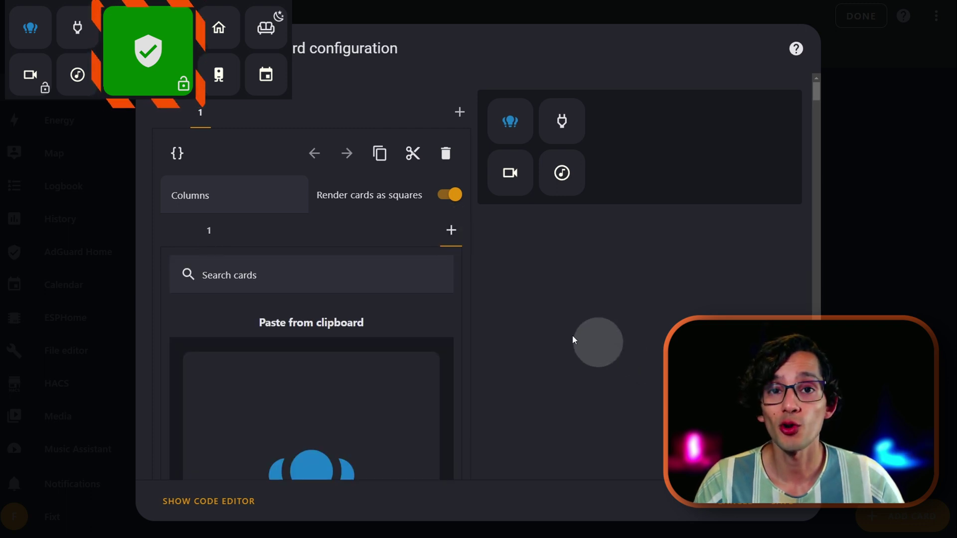
pyautogui.click(330, 283)
pyautogui.write('manu')
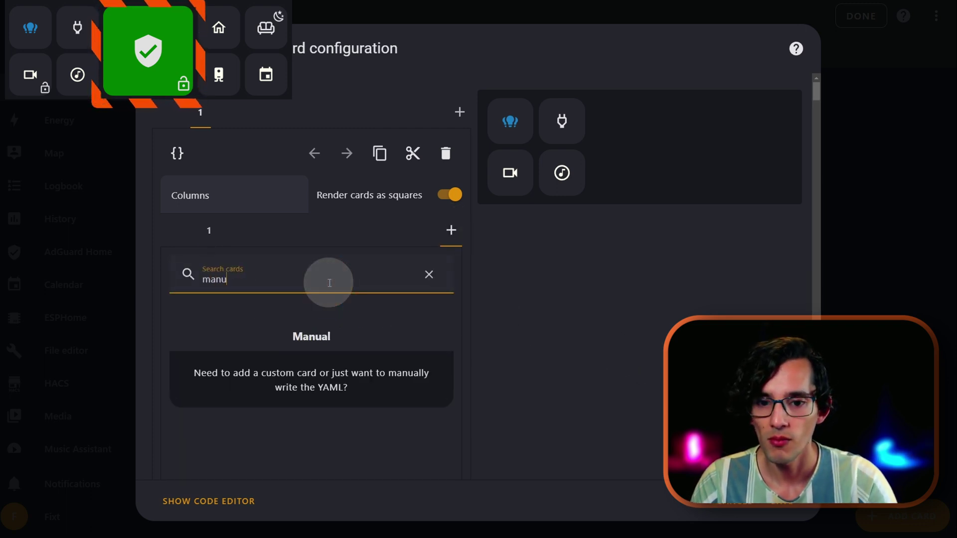
pyautogui.click(333, 366)
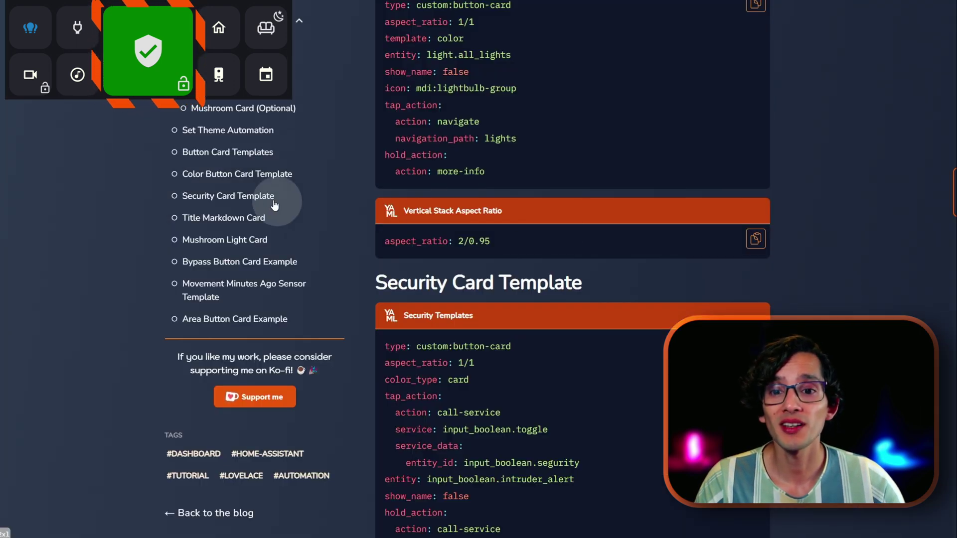
# Step: Copy the Security Card Template YAML from the blog article and replace the outer grid's second card code with it
pyautogui.click(273, 201)
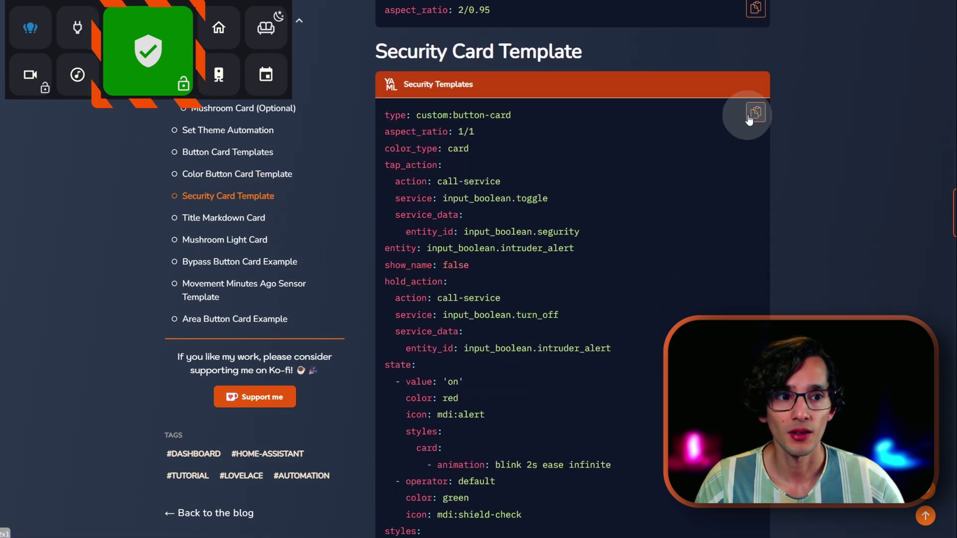
pyautogui.click(749, 118)
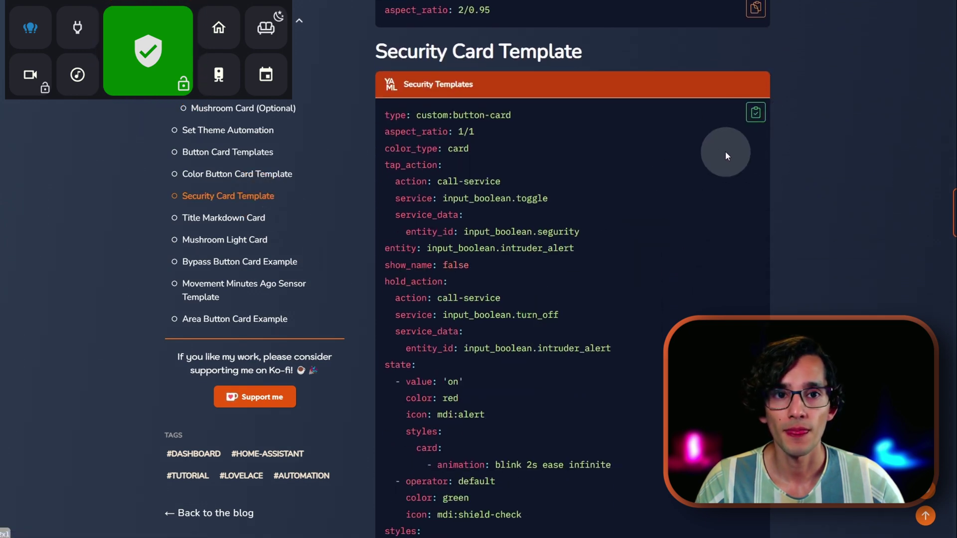
pyautogui.hotkey('alt', 'Tab')
pyautogui.click(341, 325)
pyautogui.hotkey('ctrl', 'a')
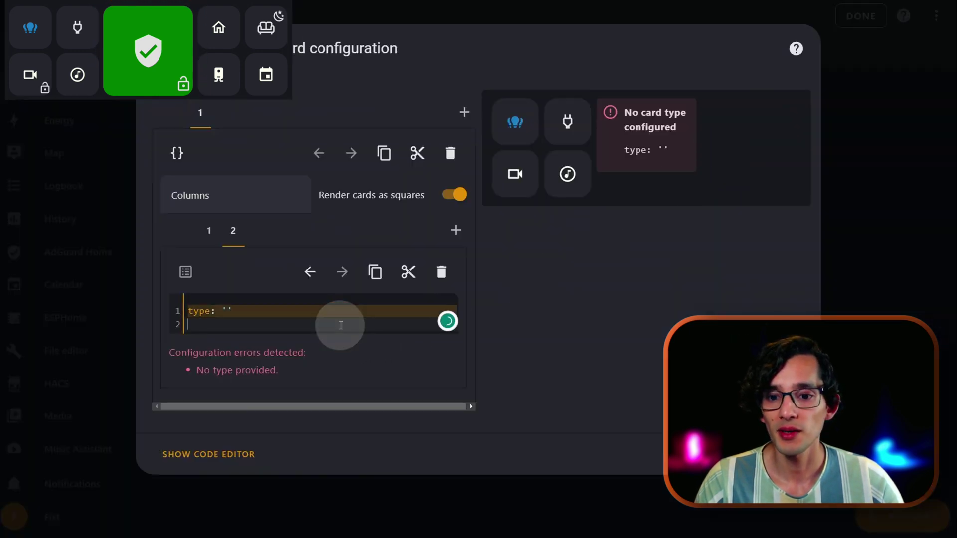
pyautogui.hotkey('ctrl', 'v')
pyautogui.scroll(10, 413, 251)
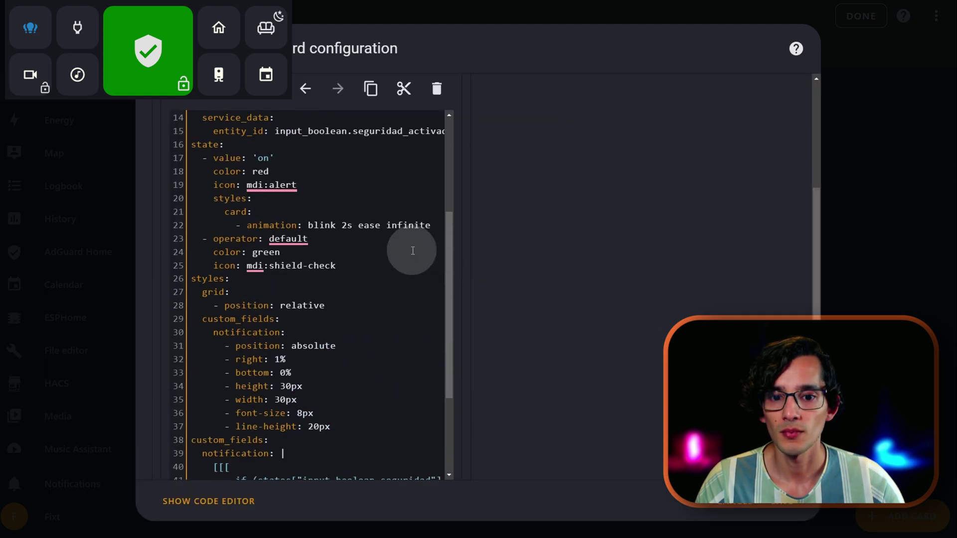
pyautogui.scroll(5, 586, 294)
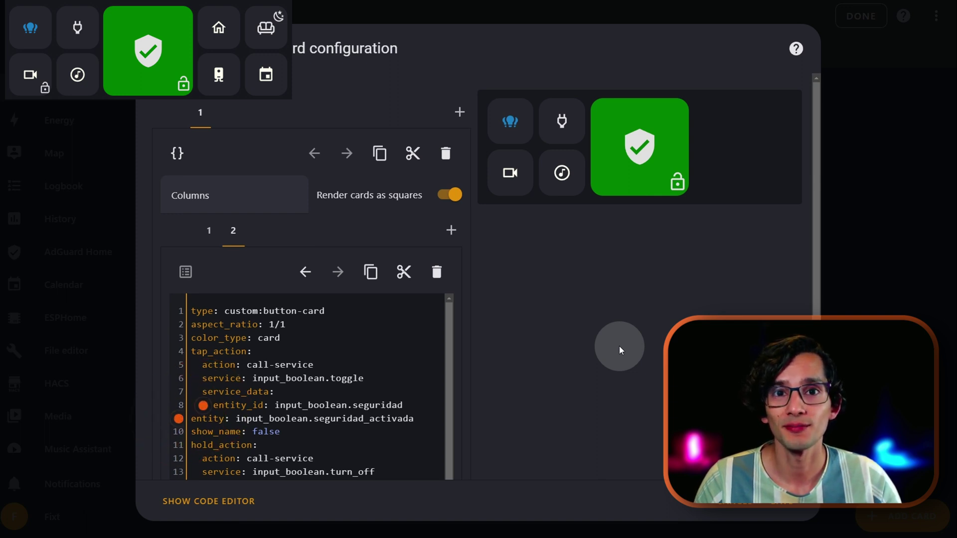
# Step: Add a Grid card as the third card of the outer grid and set its columns to 2
pyautogui.click(462, 234)
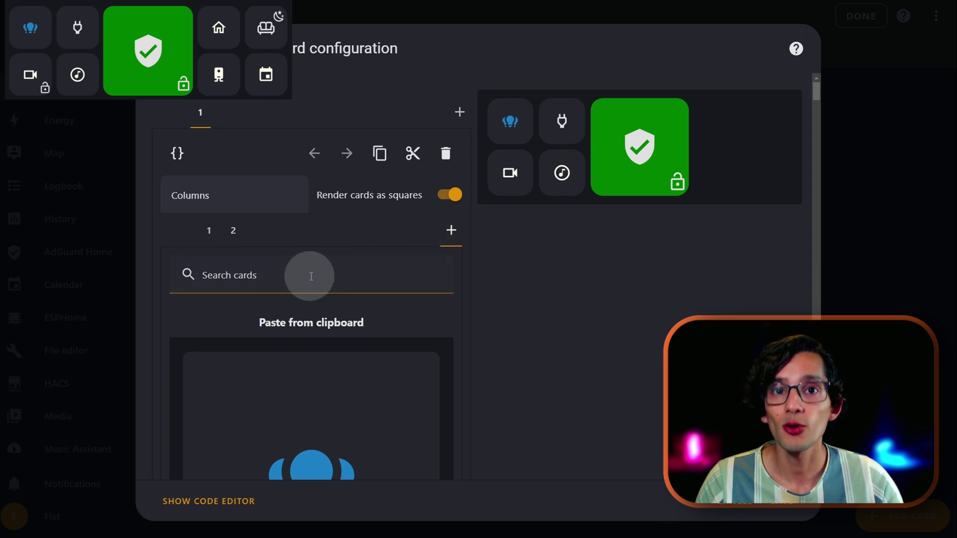
pyautogui.click(311, 276)
pyautogui.write('gri')
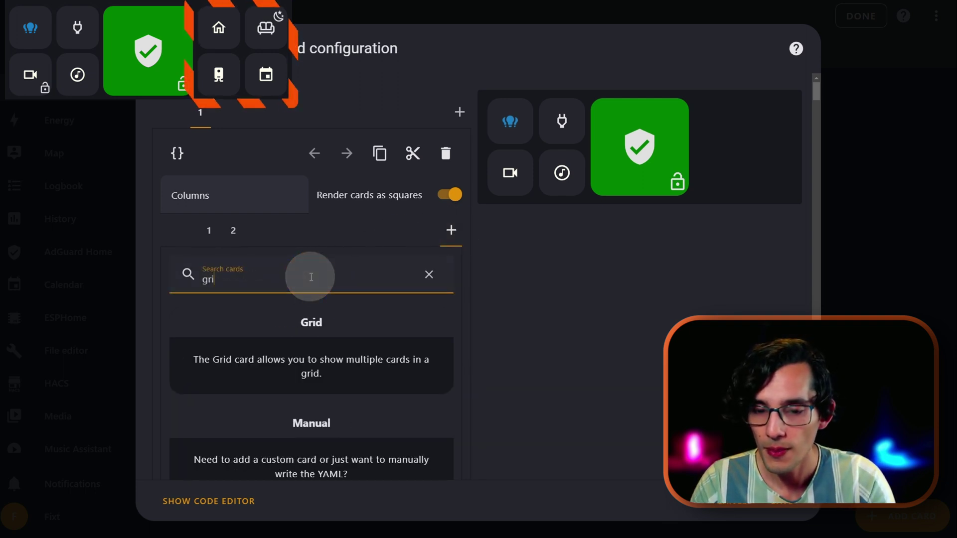
pyautogui.click(322, 335)
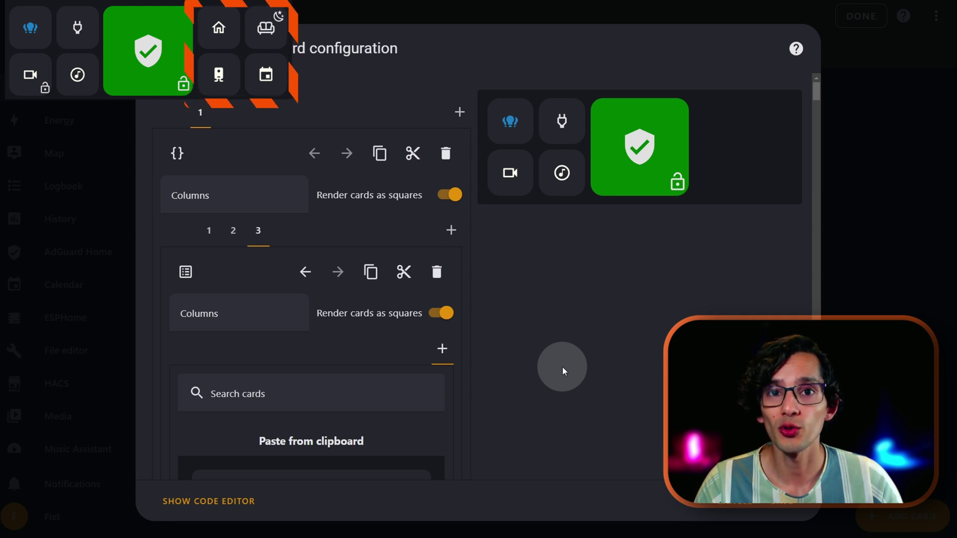
pyautogui.click(275, 312)
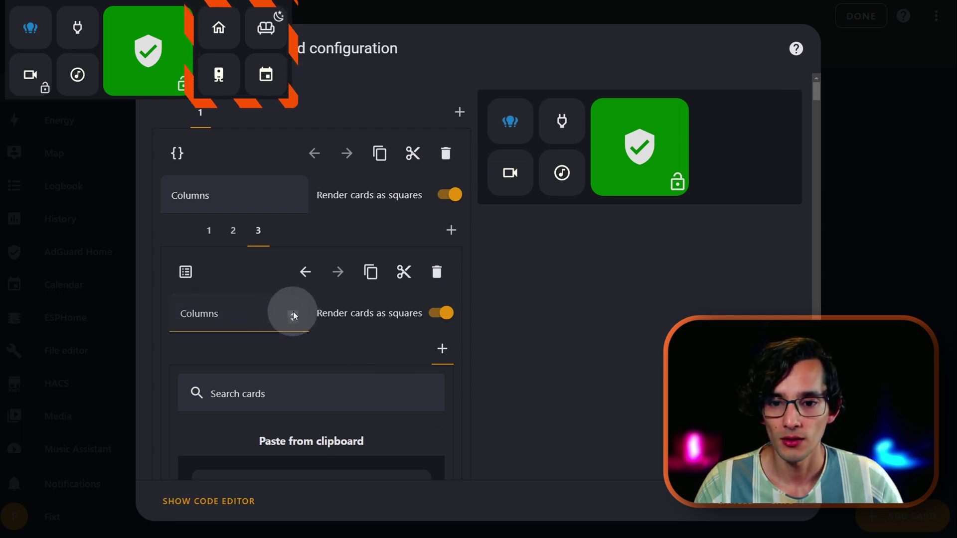
pyautogui.click(294, 312)
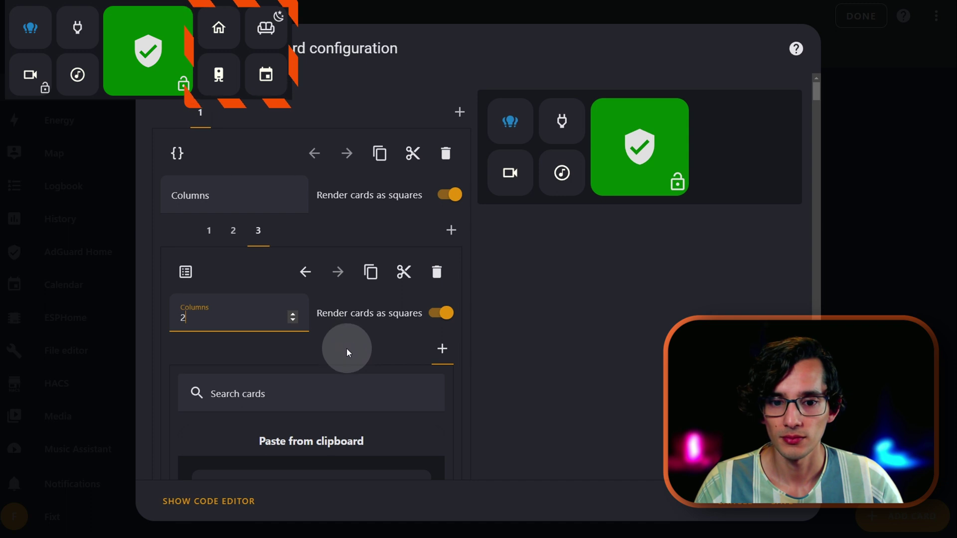
pyautogui.click(568, 385)
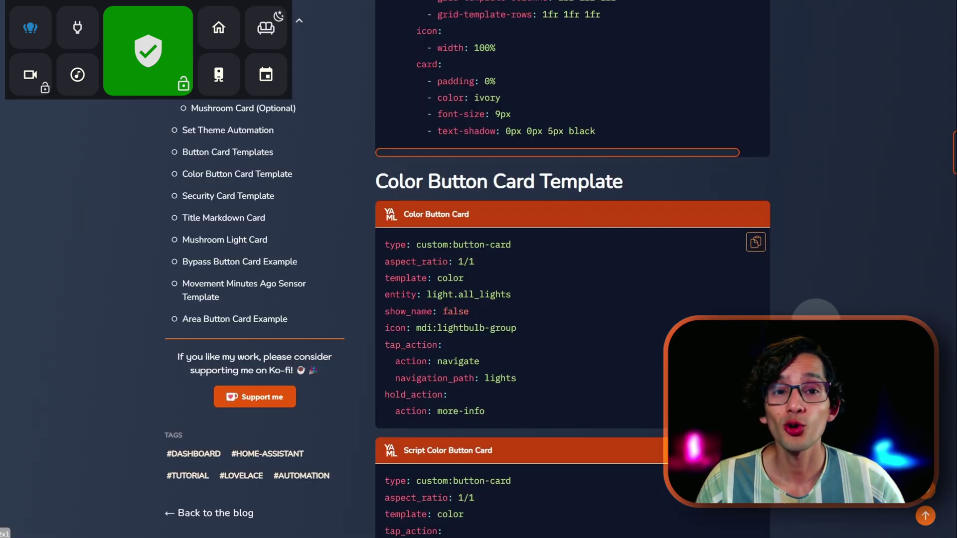
# Step: Copy the Script Color Button Card YAML from the blog article and use it as the code of the third grid's first manual card
pyautogui.click(245, 176)
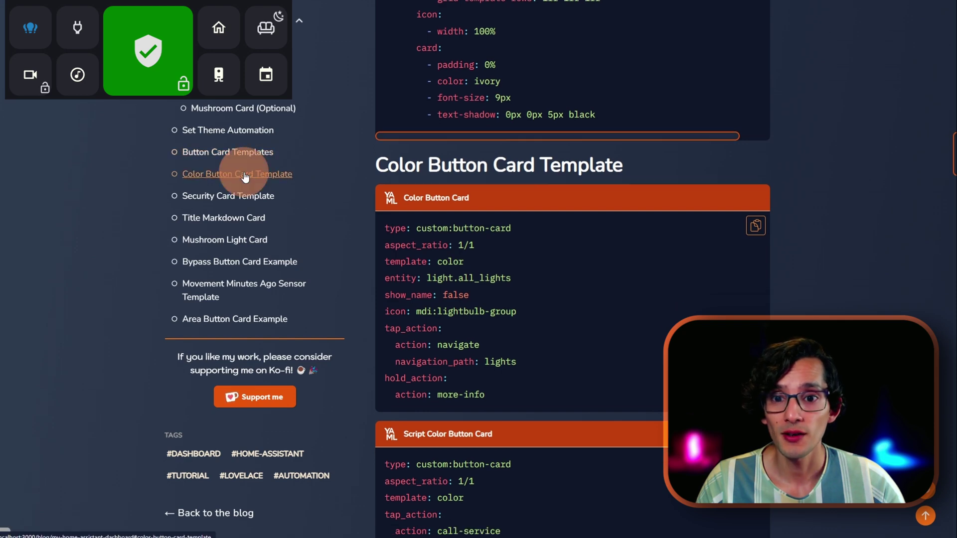
pyautogui.scroll(-3, 598, 324)
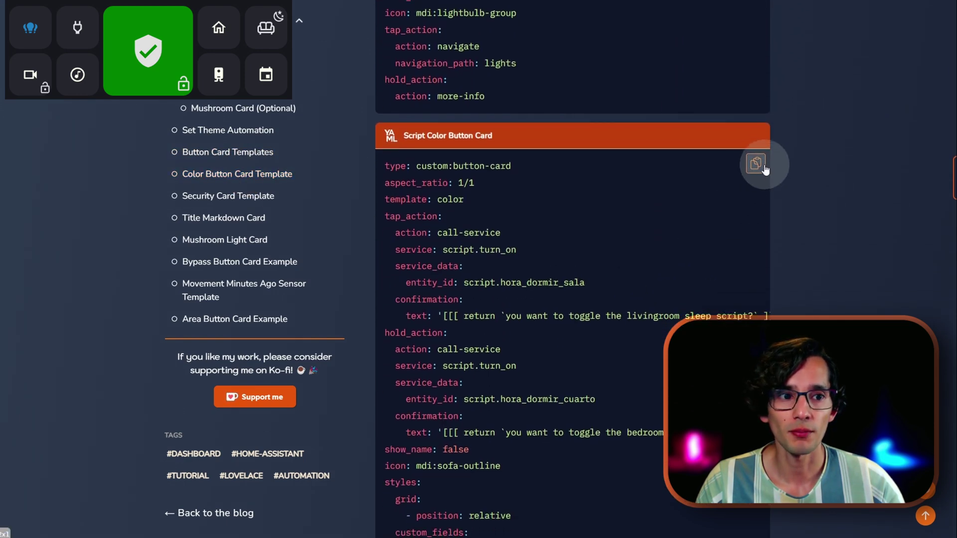
pyautogui.click(754, 165)
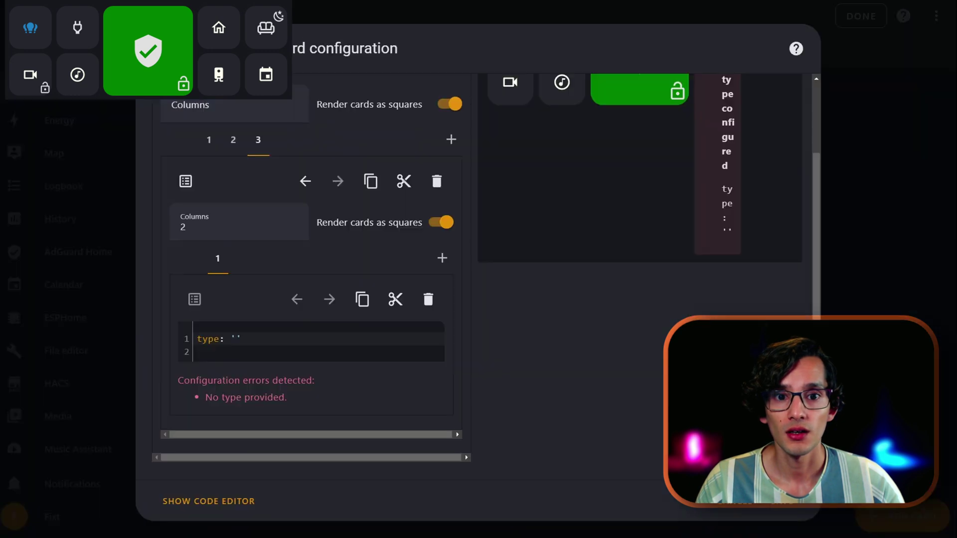
pyautogui.click(292, 347)
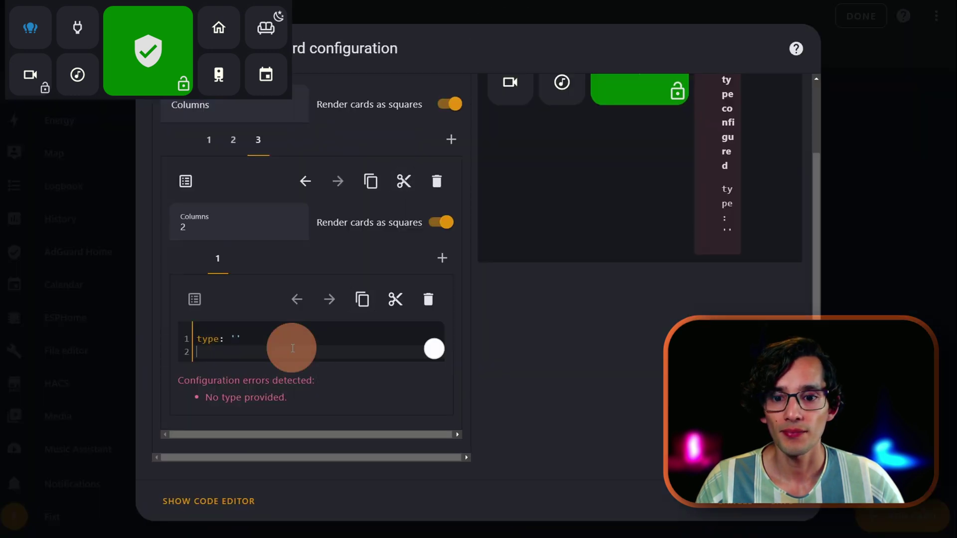
pyautogui.hotkey('ctrl', 'a')
pyautogui.hotkey('ctrl', 'v')
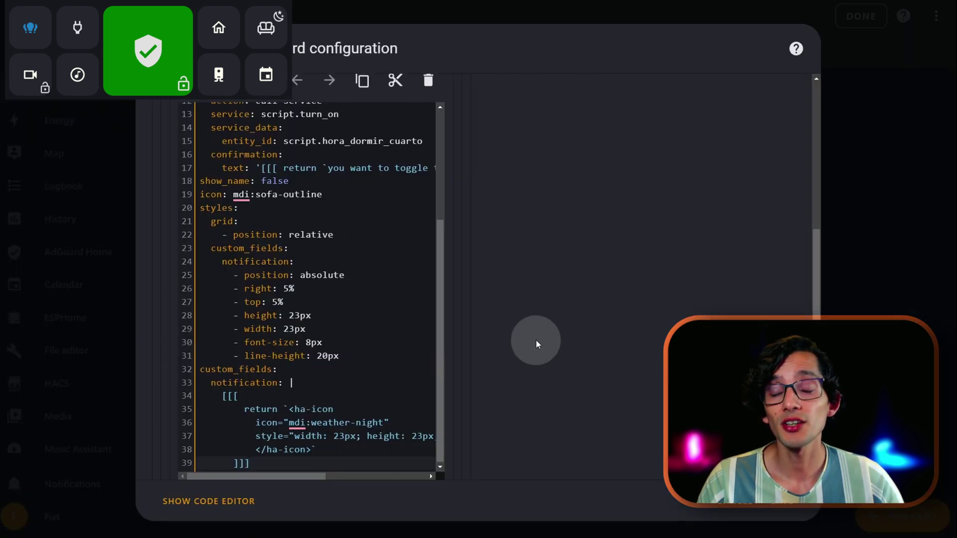
# Step: Add a second Manual card to the nested third grid and fill it with the copied script button YAML
pyautogui.scroll(-1, 402, 335)
pyautogui.scroll(2, 410, 355)
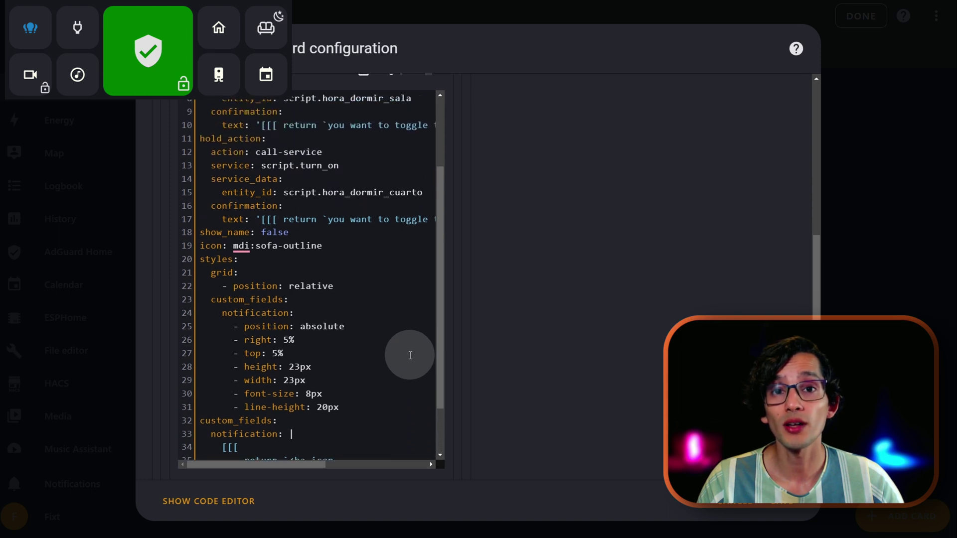
pyautogui.scroll(5, 410, 355)
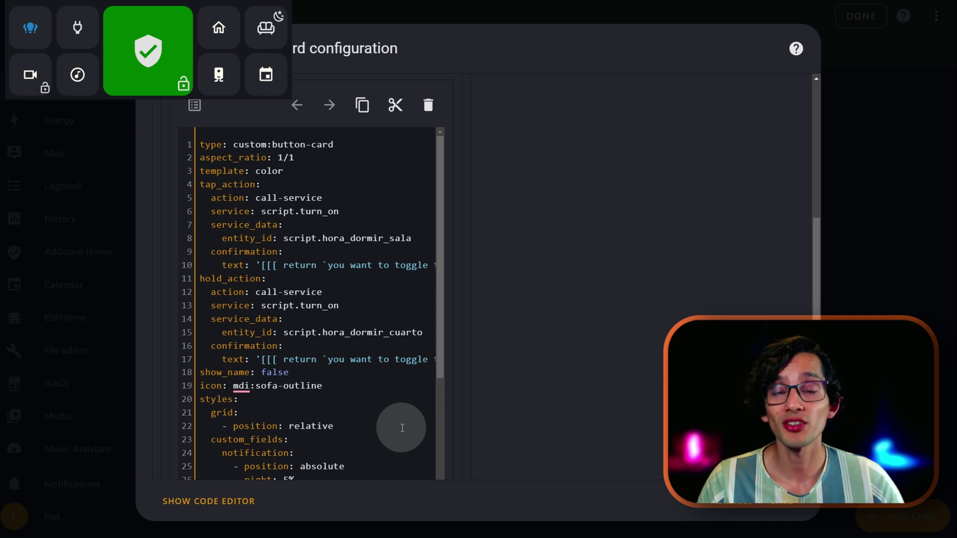
pyautogui.scroll(8, 522, 394)
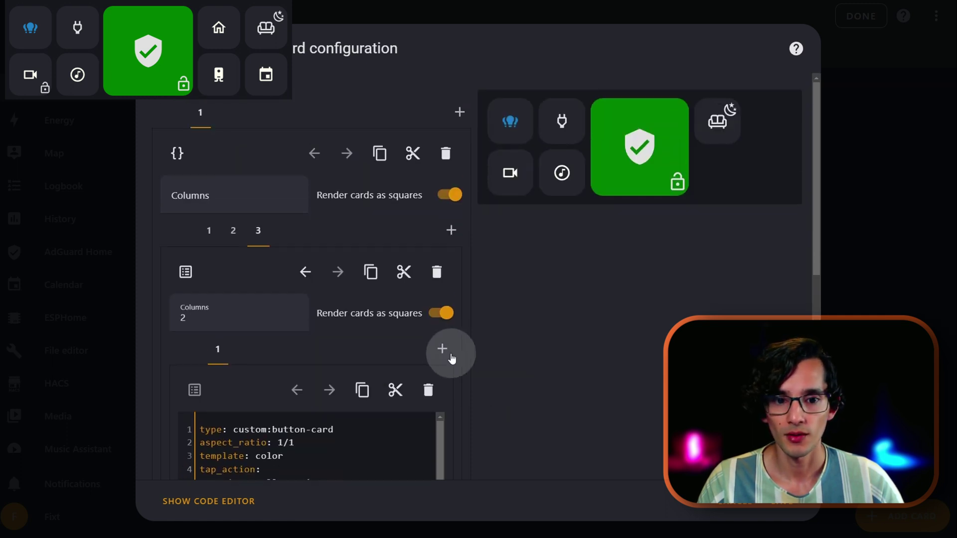
pyautogui.click(443, 348)
pyautogui.write('man')
pyautogui.click(342, 466)
pyautogui.hotkey('ctrl', 'v')
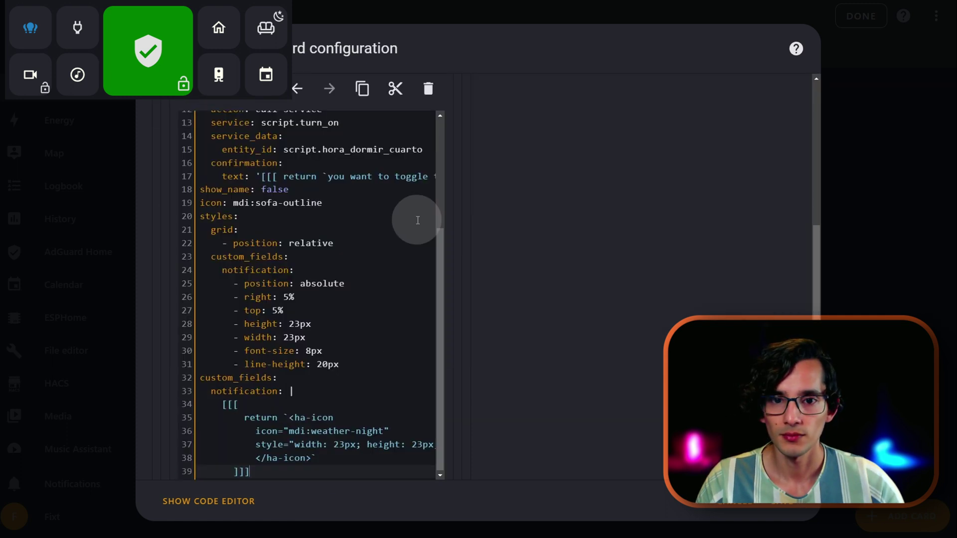
# Step: Add a third Manual card to the same nested grid and fill it with the copied script button YAML
pyautogui.click(446, 269)
pyautogui.write('manu')
pyautogui.click(294, 417)
pyautogui.click(273, 433)
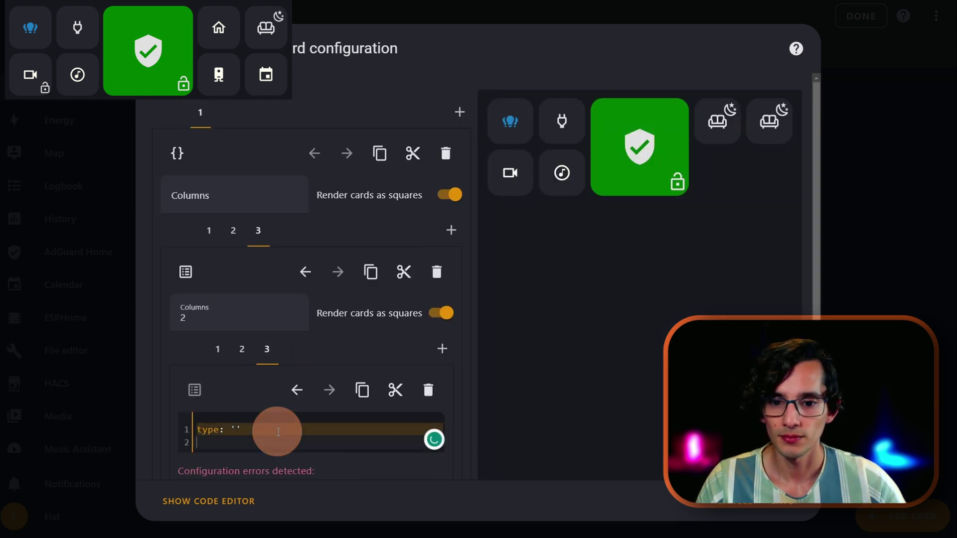
pyautogui.hotkey('ctrl', 'v')
pyautogui.click(513, 260)
# Step: Add a fourth Manual card to the nested grid and fill it with the copied script button YAML
pyautogui.click(442, 209)
pyautogui.write('man')
pyautogui.click(274, 382)
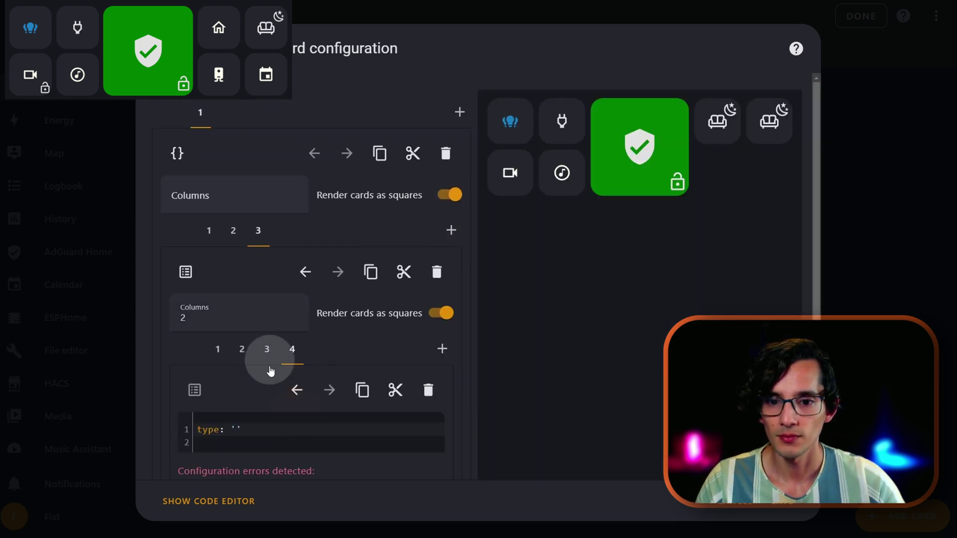
pyautogui.click(266, 432)
pyautogui.hotkey('ctrl', 'v')
pyautogui.click(566, 328)
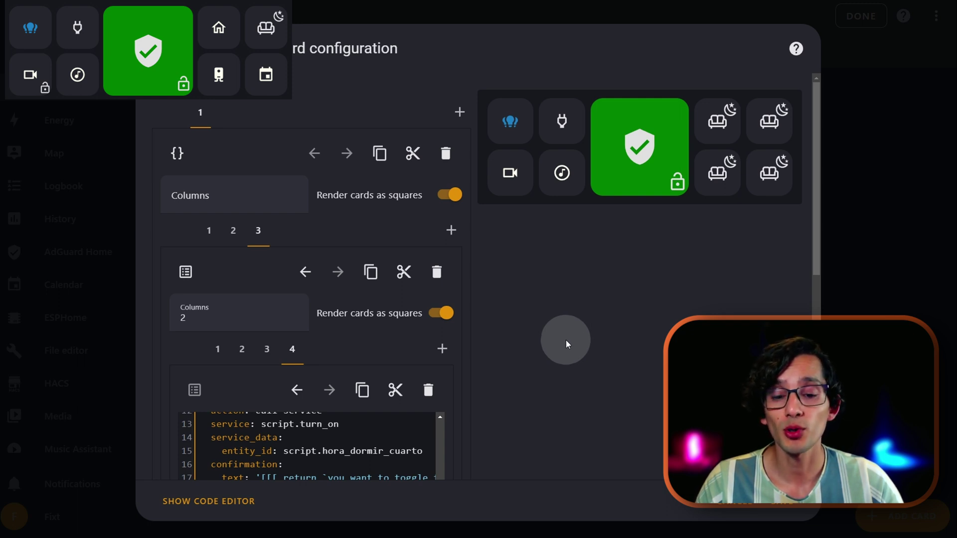
# Step: Examine the styles and notification custom field section in the fourth script button card's YAML
pyautogui.scroll(-10, 565, 340)
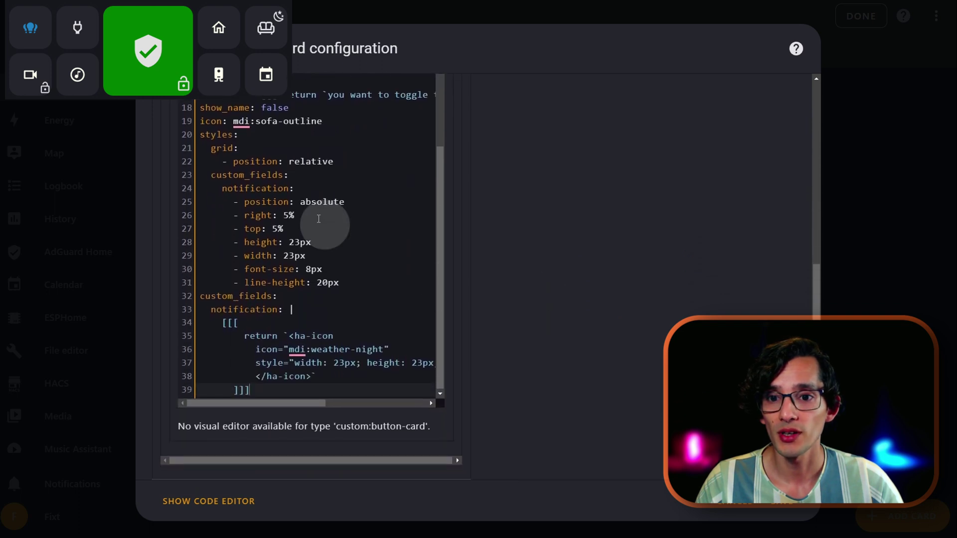
pyautogui.moveTo(195, 134); pyautogui.dragTo(308, 239)
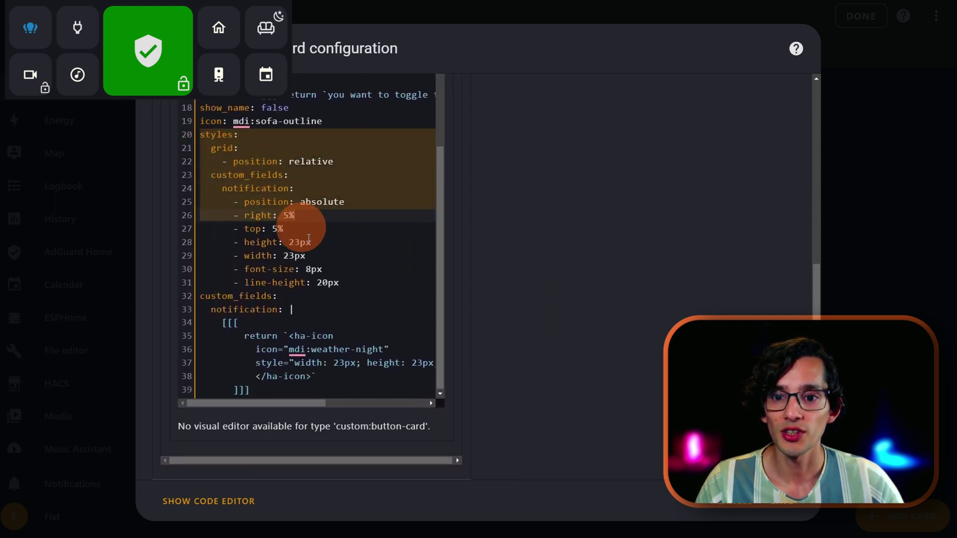
pyautogui.scroll(10, 576, 295)
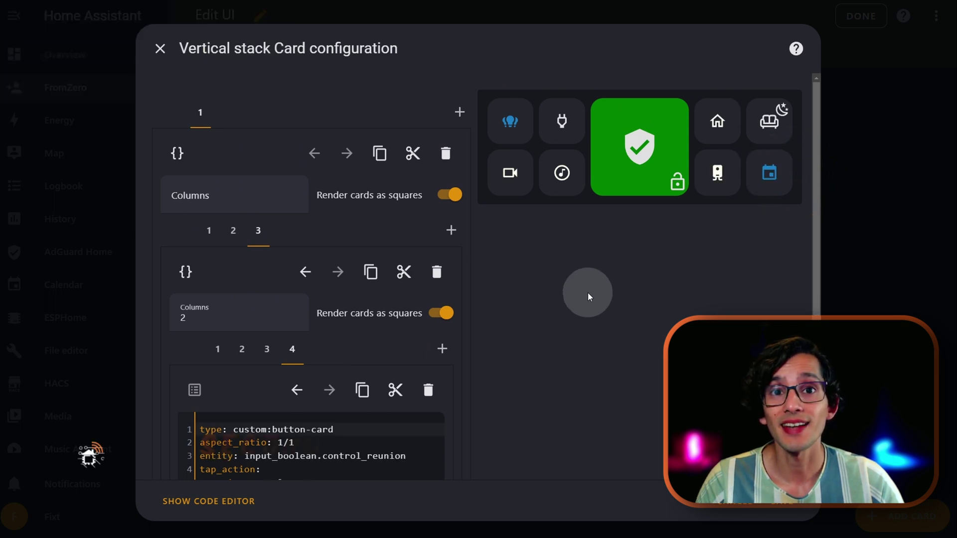
# Step: Add a Vertical stack card as the second card of the outermost vertical stack
pyautogui.click(461, 113)
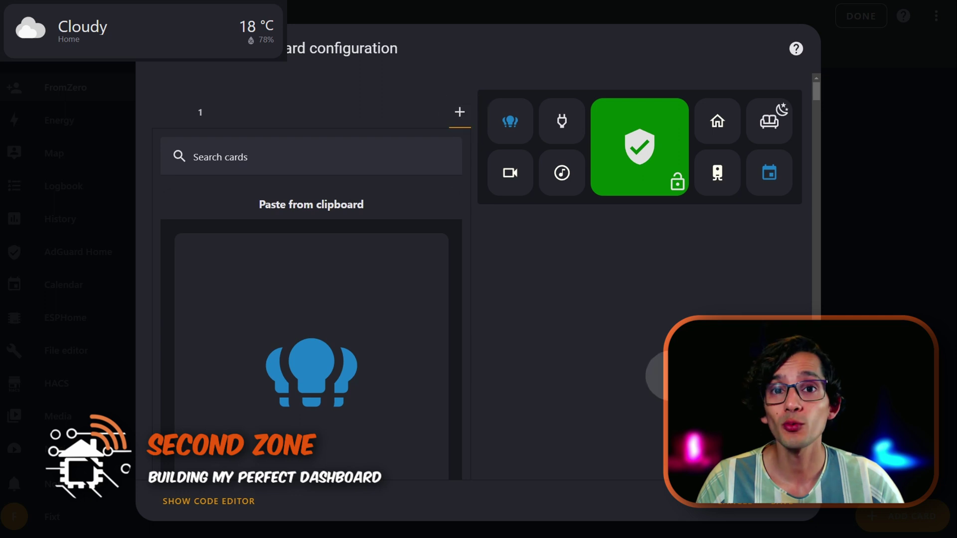
pyautogui.click(316, 158)
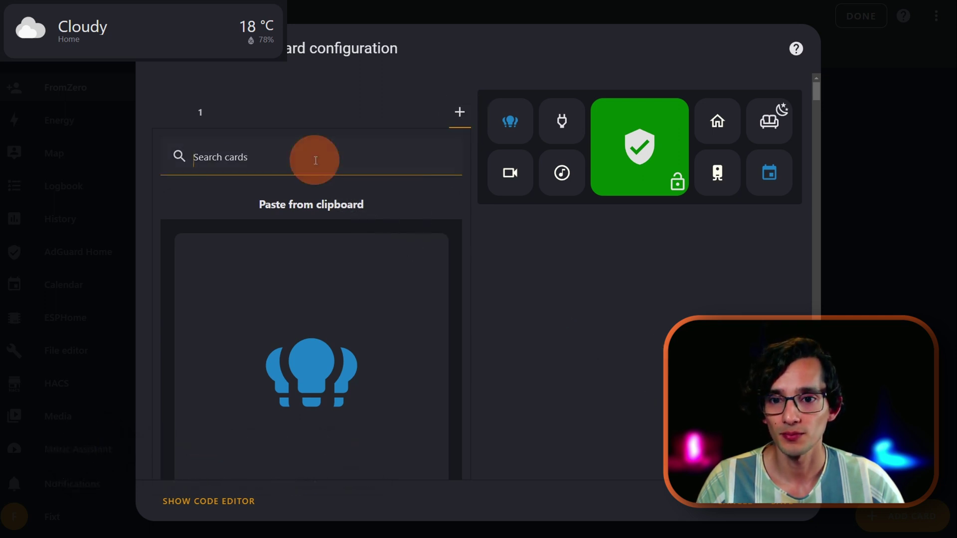
pyautogui.write('ver')
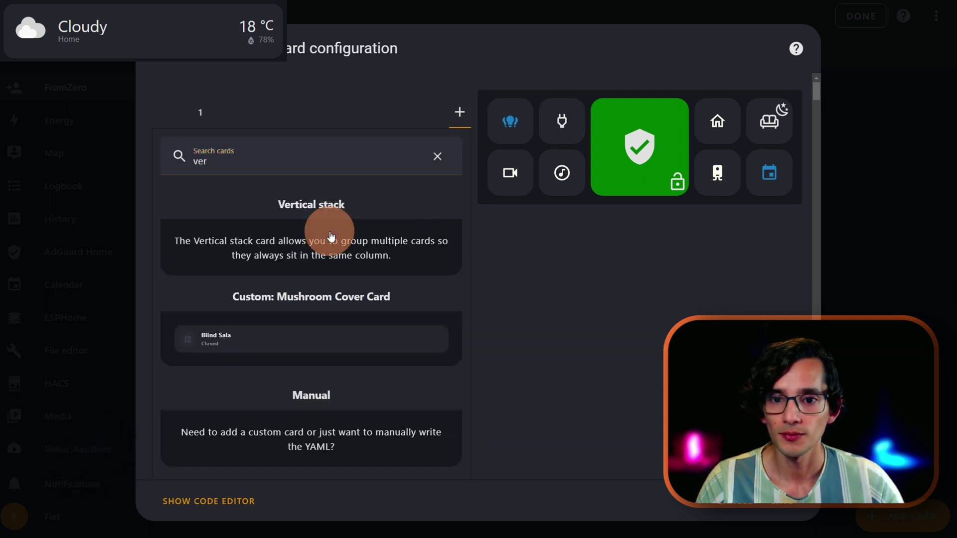
pyautogui.click(327, 227)
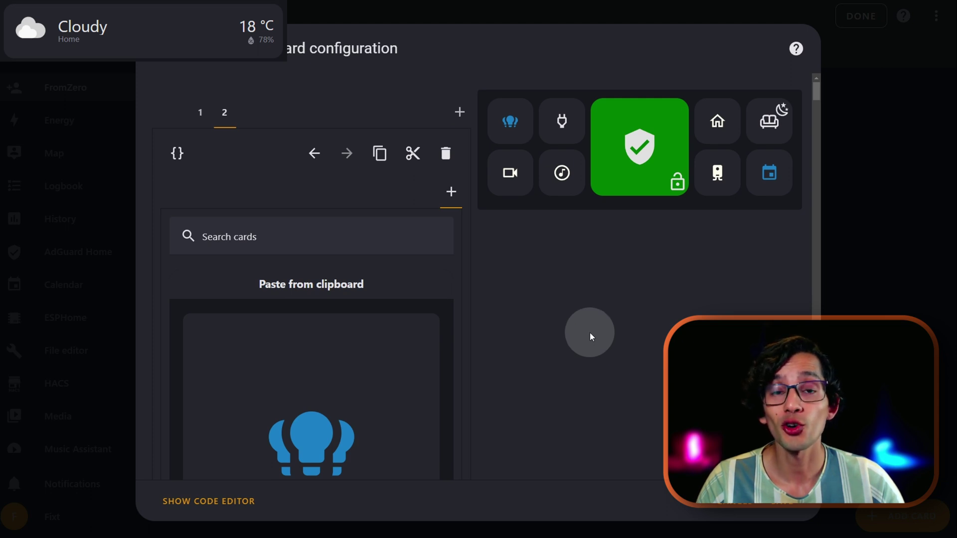
# Step: Add a Conditional card as the first card of the nested vertical stack
pyautogui.click(310, 242)
pyautogui.write('c')
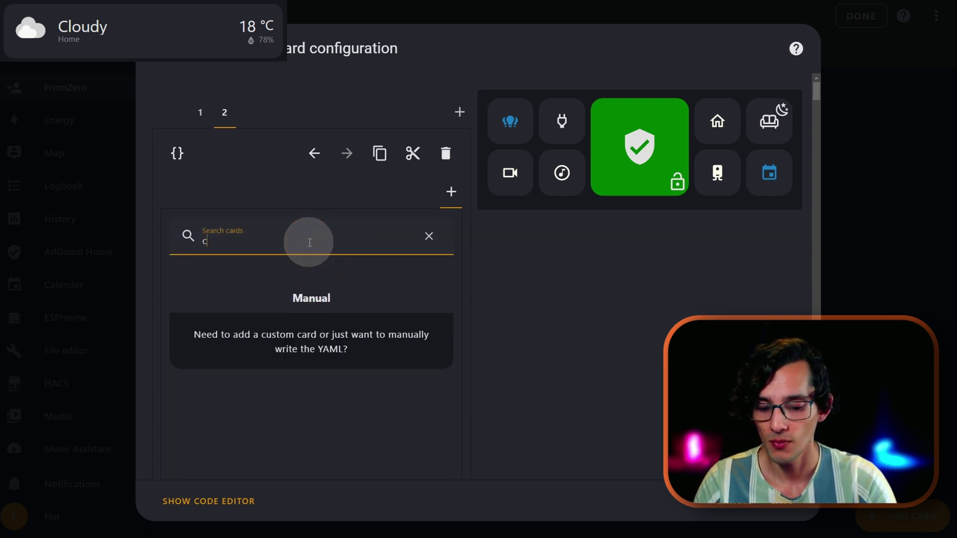
pyautogui.write('ondi')
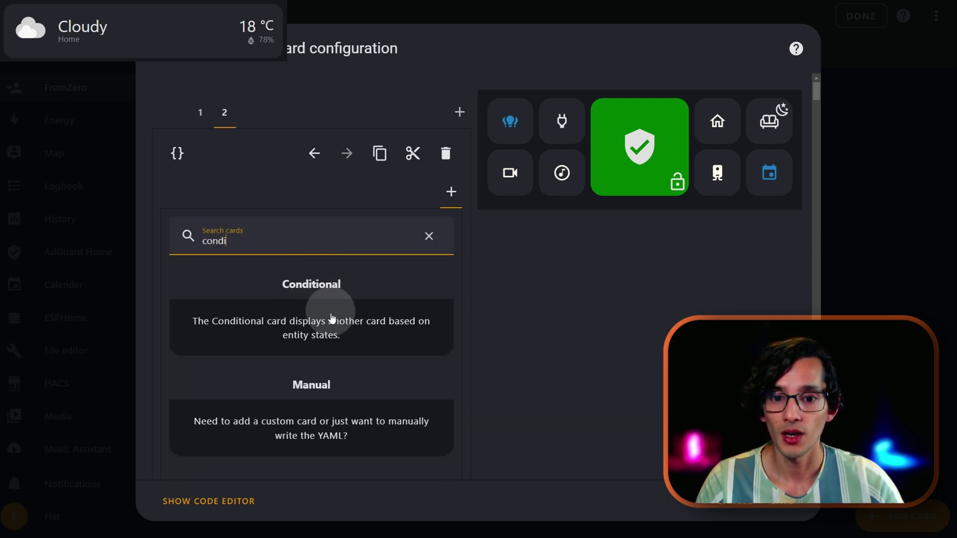
pyautogui.click(337, 330)
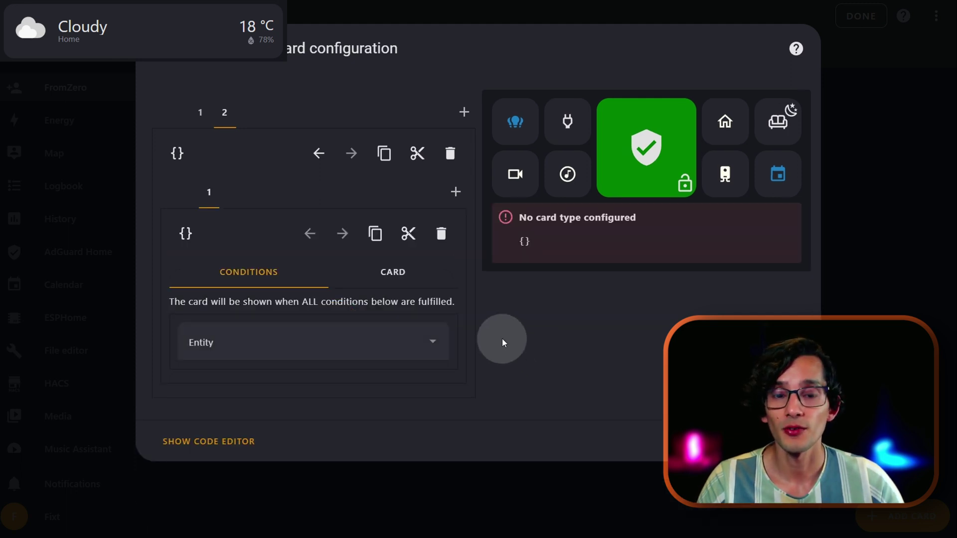
# Step: Give the conditional card a weather forecast card for the Home entity that shows only current weather
pyautogui.click(397, 276)
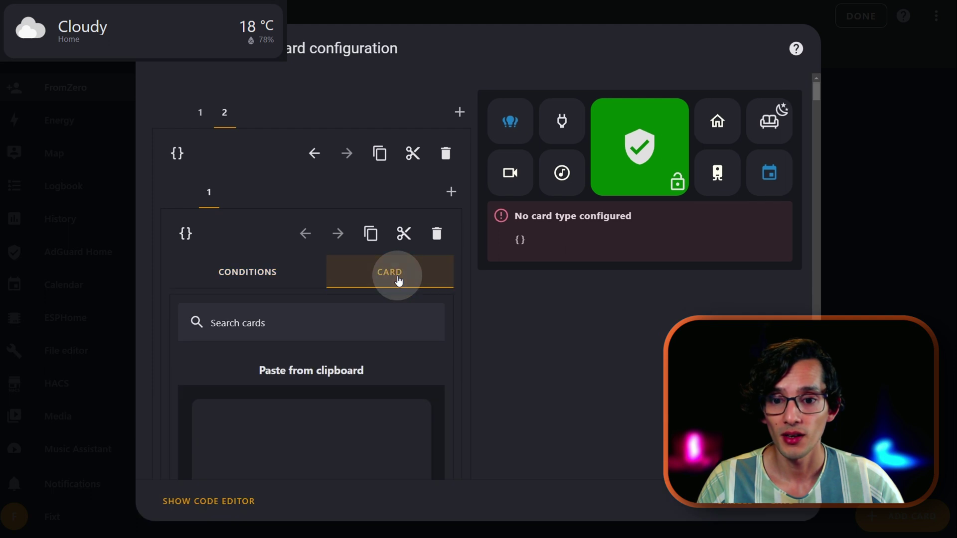
pyautogui.click(357, 332)
pyautogui.write('wea')
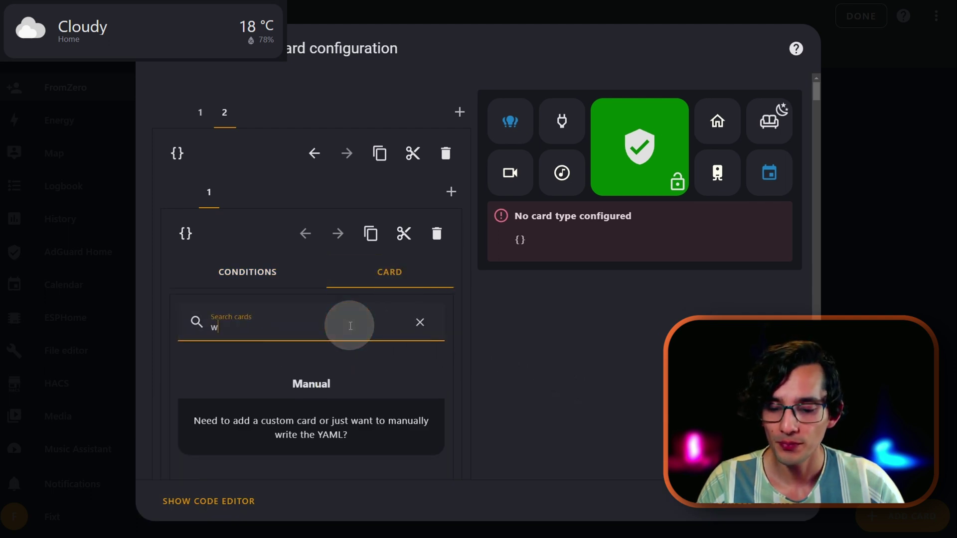
pyautogui.click(356, 413)
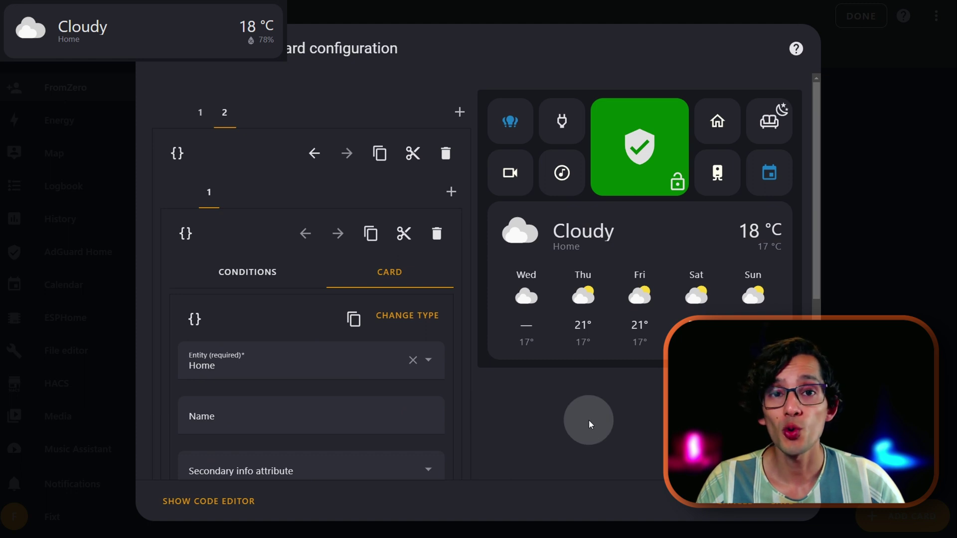
pyautogui.scroll(-5, 589, 419)
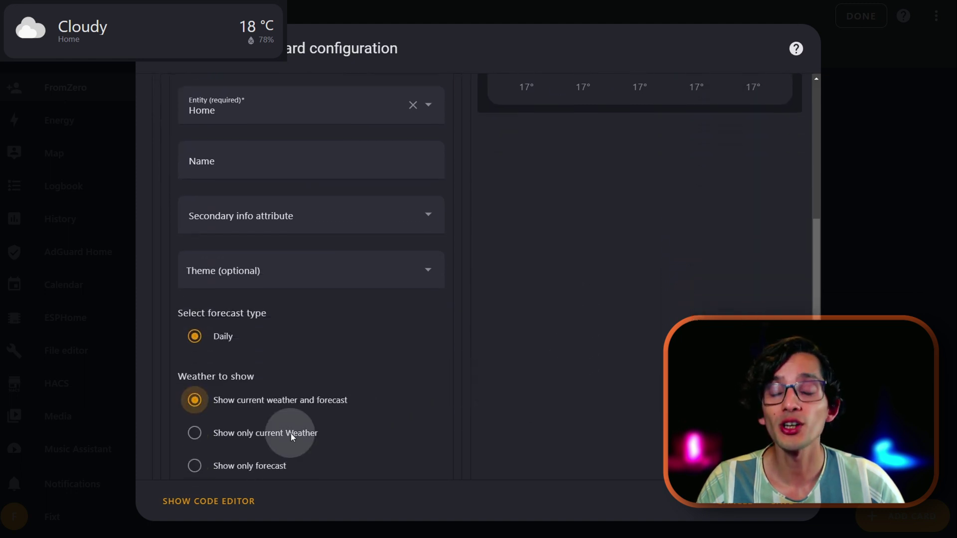
pyautogui.click(194, 433)
pyautogui.scroll(5, 624, 355)
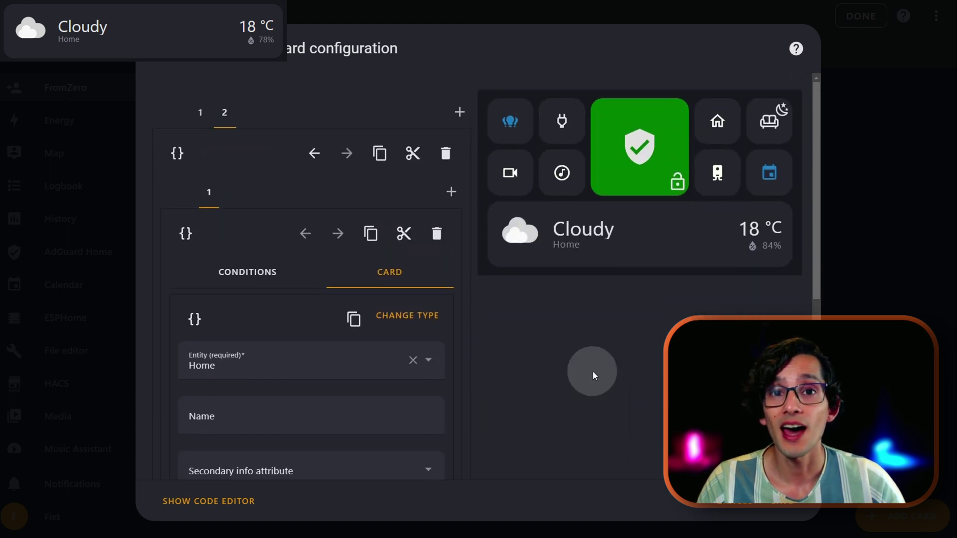
# Step: Set the weather card's display condition so that the Terma timer (timer.terma) state is equal to idle
pyautogui.click(250, 273)
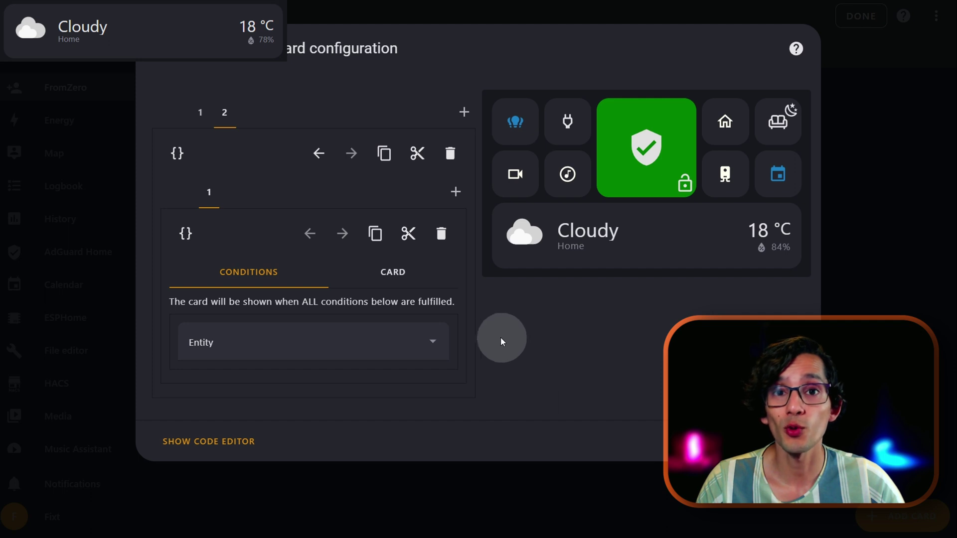
pyautogui.click(432, 343)
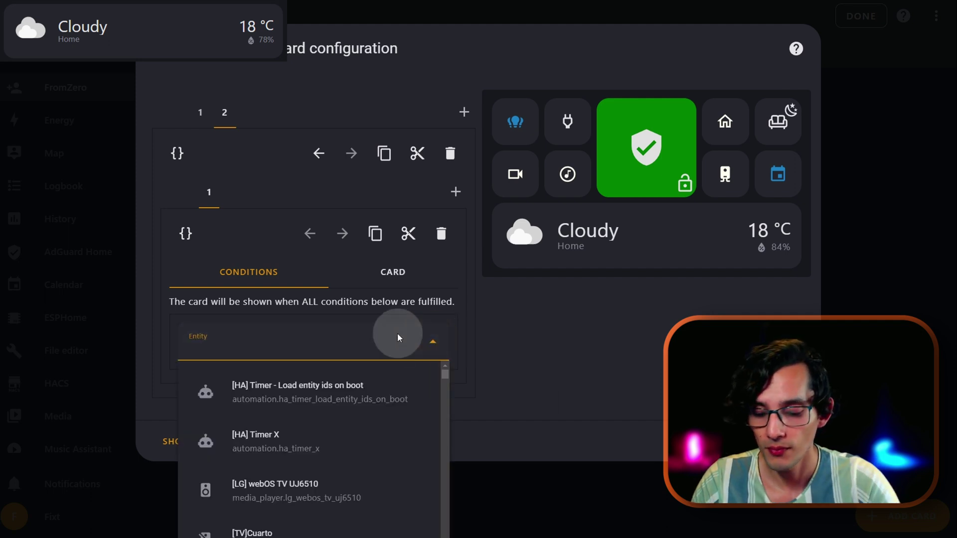
pyautogui.write('timer')
pyautogui.scroll(-3, 373, 369)
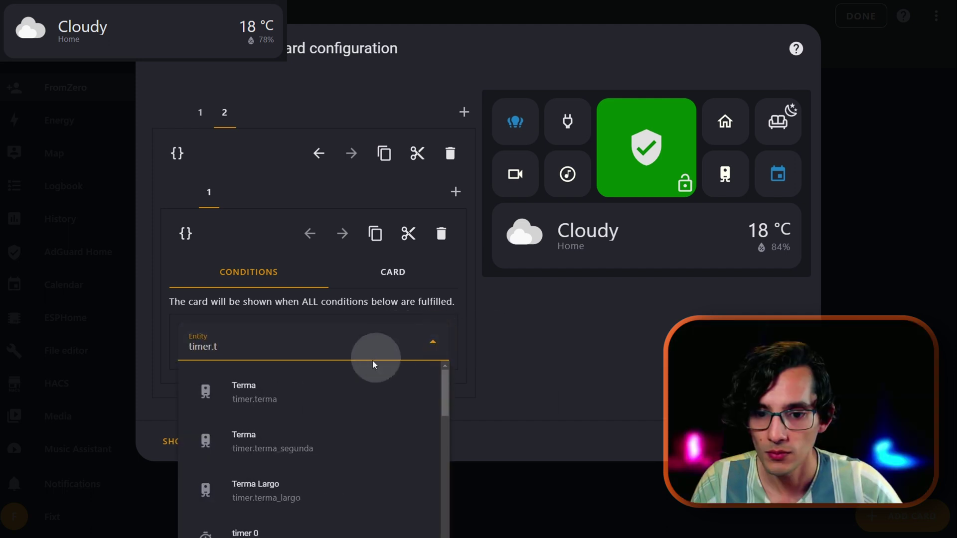
pyautogui.click(339, 387)
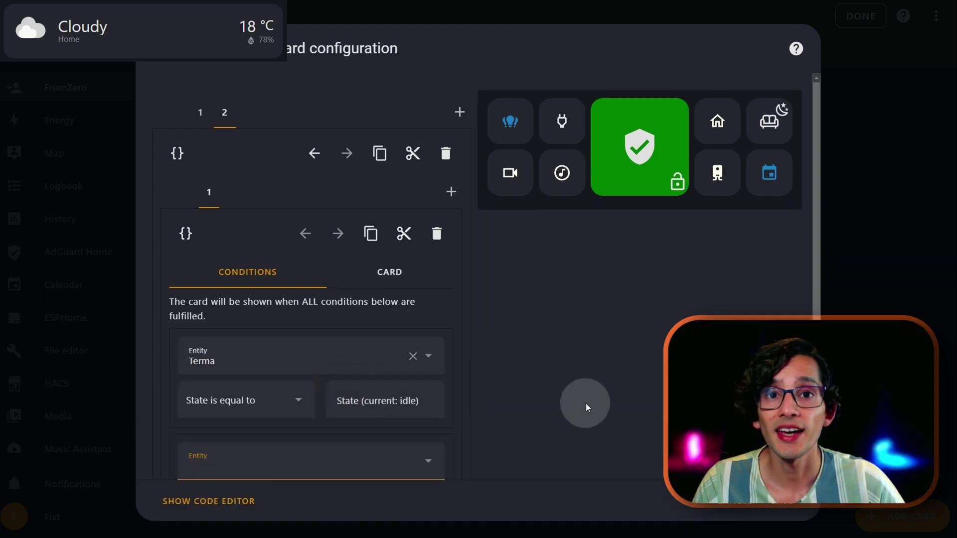
pyautogui.click(408, 403)
pyautogui.write('idle')
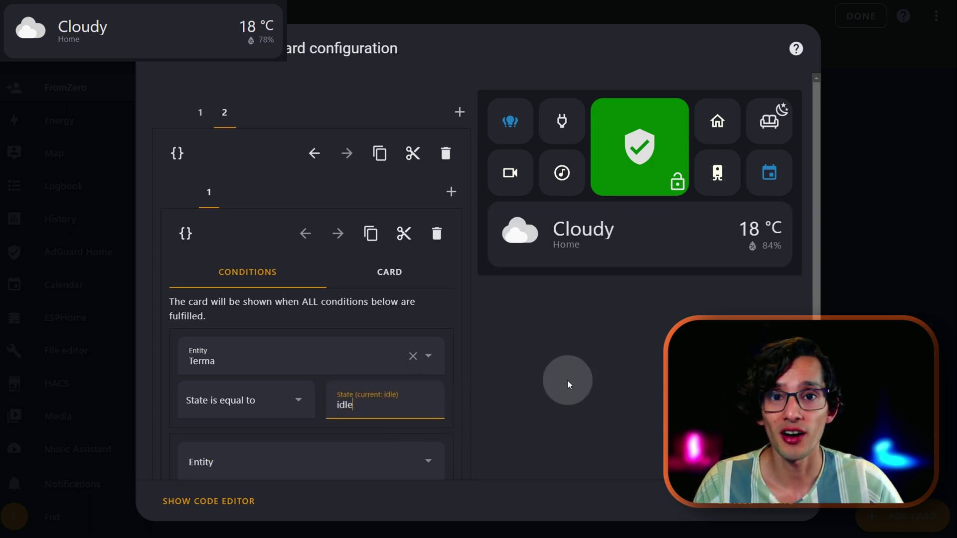
# Step: Add another Conditional card as the second card of the nested vertical stack
pyautogui.click(451, 192)
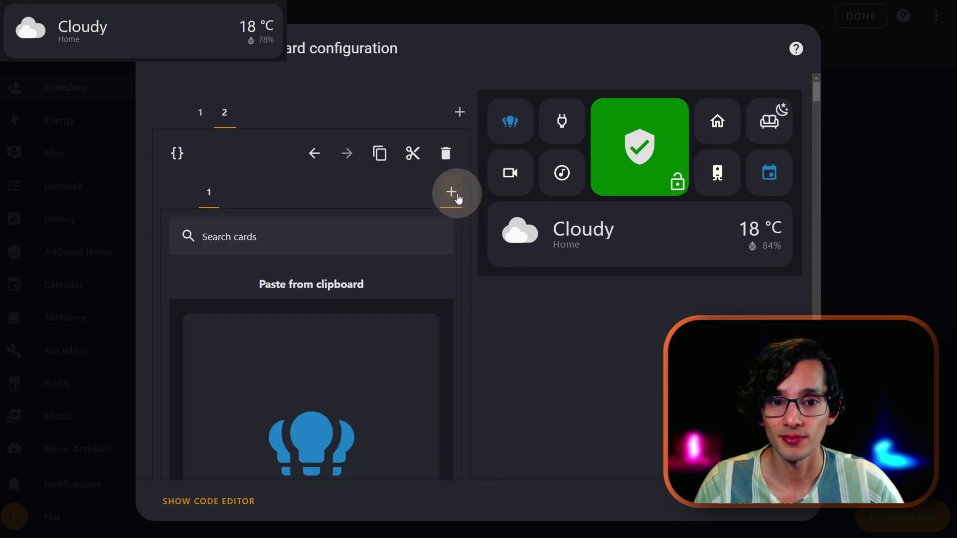
pyautogui.click(406, 252)
pyautogui.write('condi')
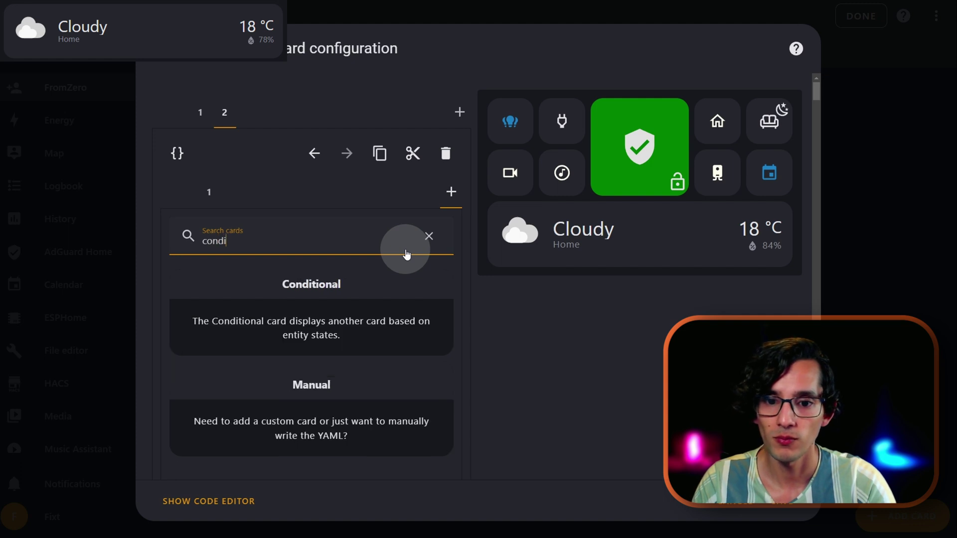
pyautogui.click(388, 326)
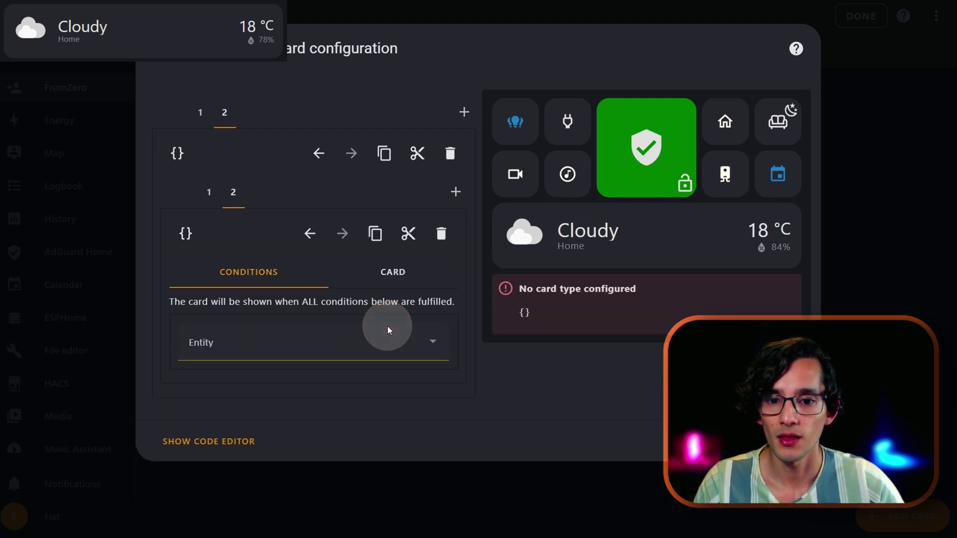
# Step: Give the second conditional card a custom:timer-bar-card with entity timer.terma and the mushroom option
pyautogui.click(396, 271)
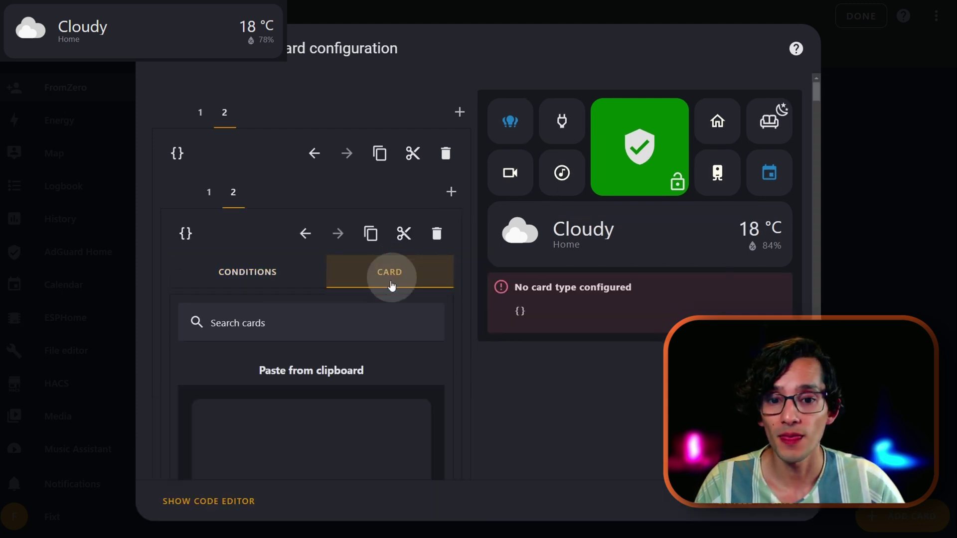
pyautogui.click(352, 316)
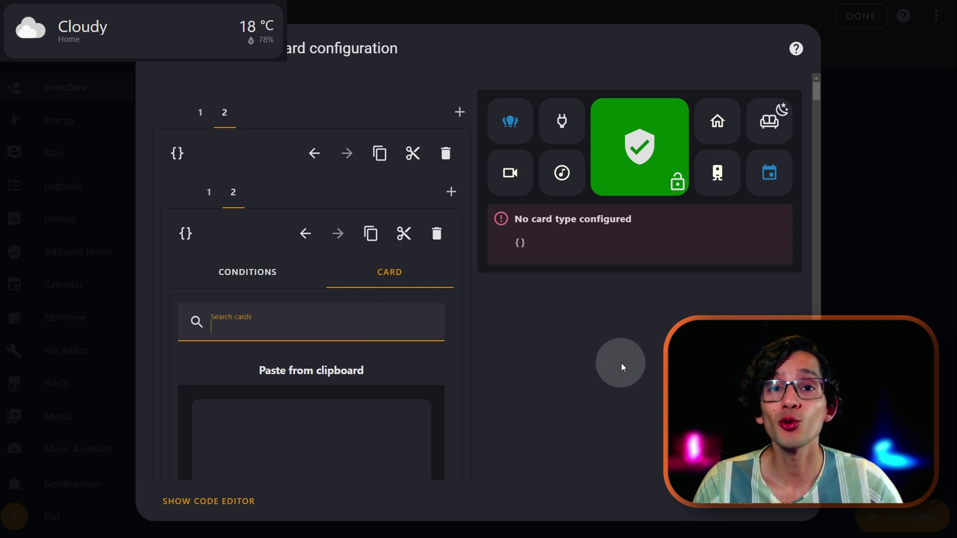
pyautogui.write('timer')
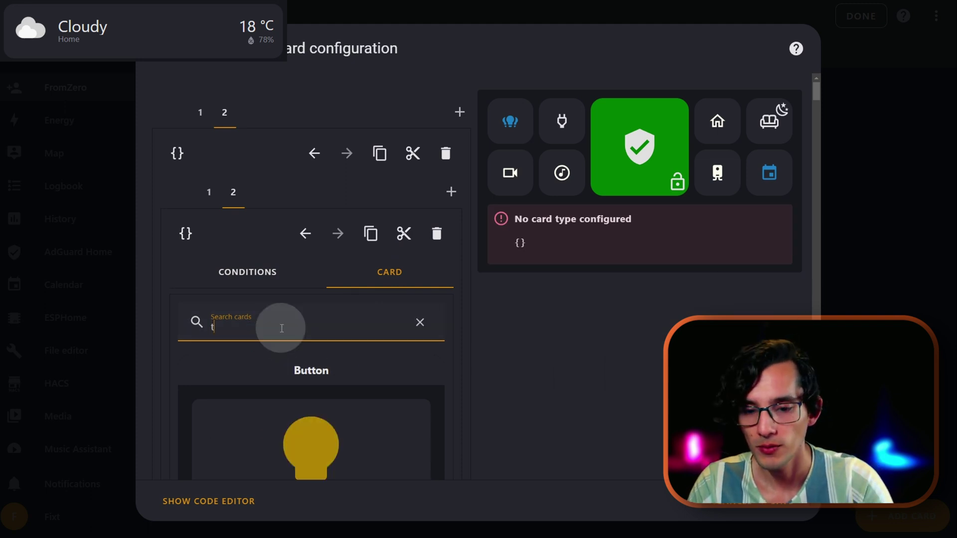
pyautogui.click(388, 394)
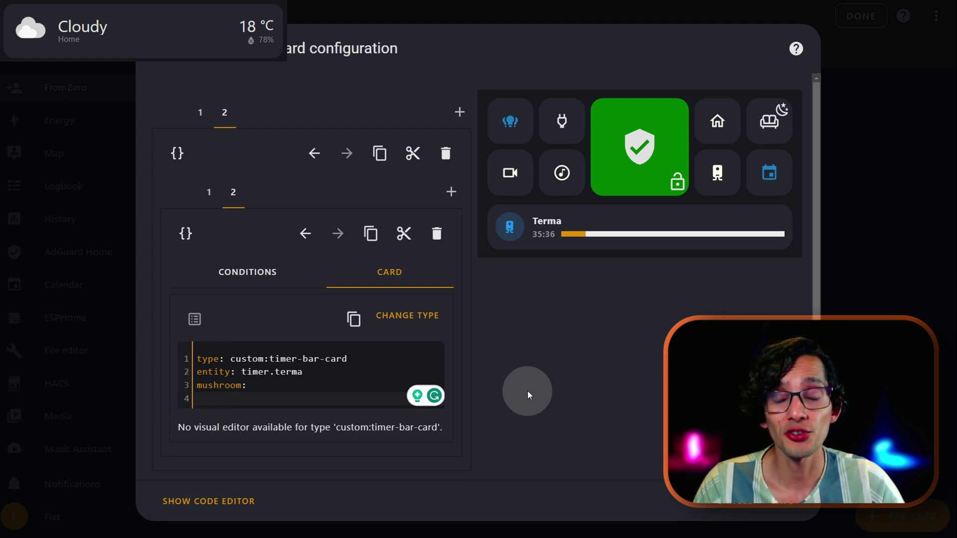
# Step: Set the timer bar card's display condition so that the Terma timer entity's state is not equal to idle
pyautogui.click(252, 273)
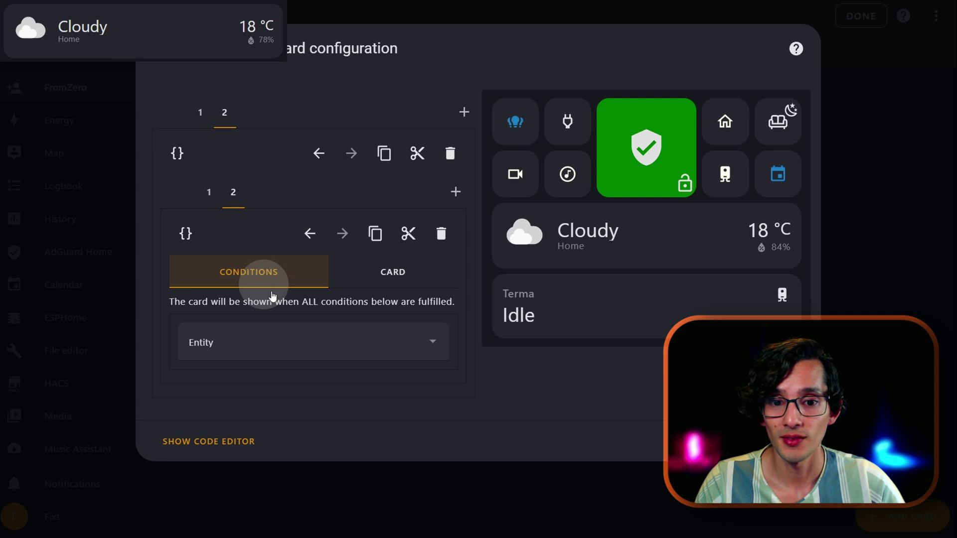
pyautogui.click(385, 348)
pyautogui.write('timer.t')
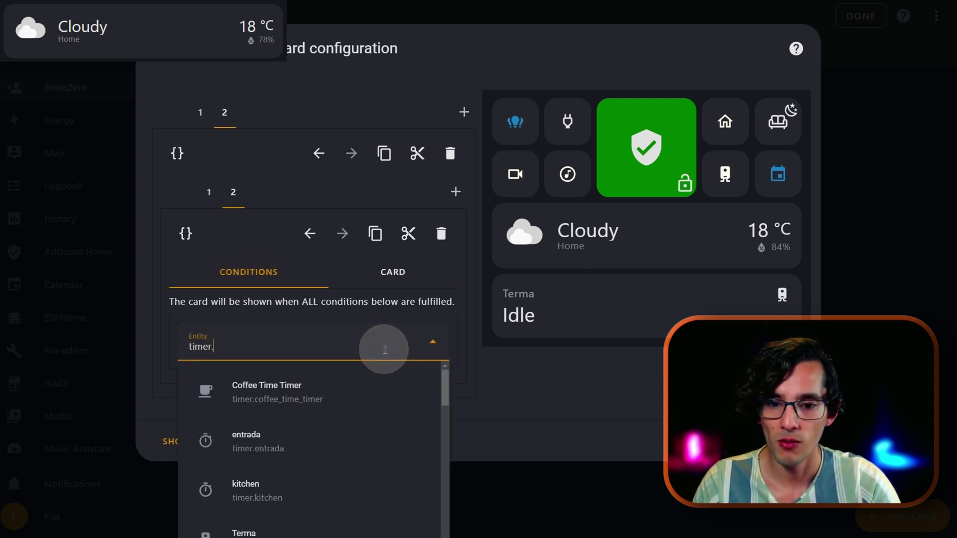
pyautogui.click(309, 395)
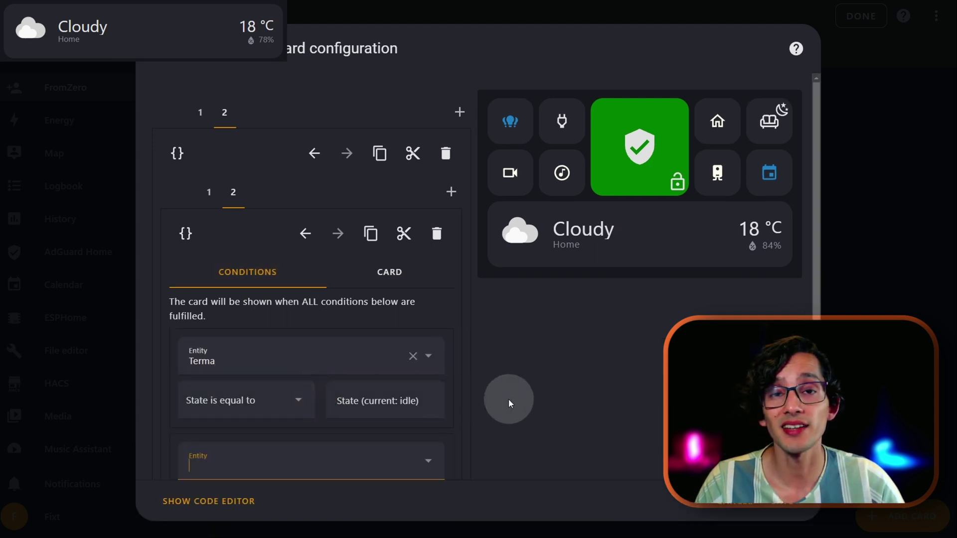
pyautogui.click(421, 399)
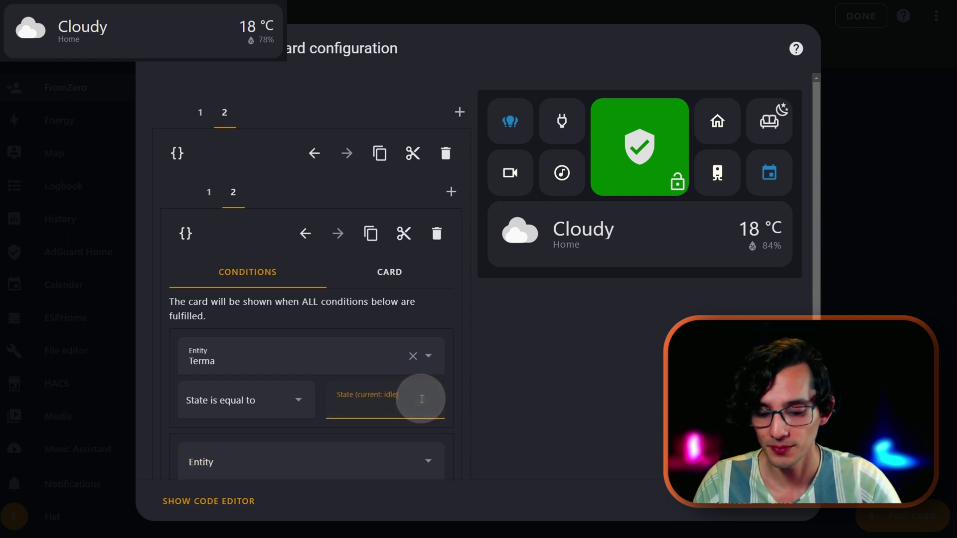
pyautogui.write('idle')
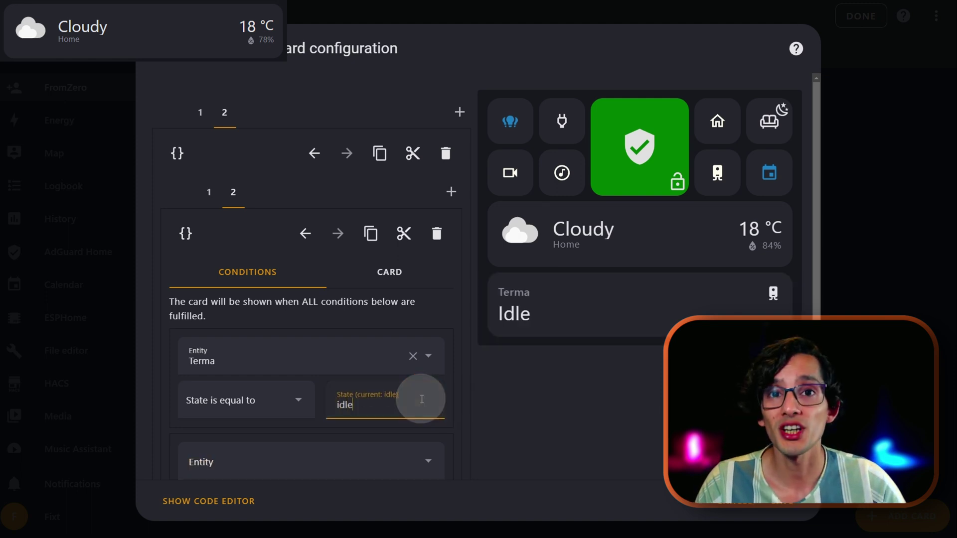
pyautogui.click(299, 401)
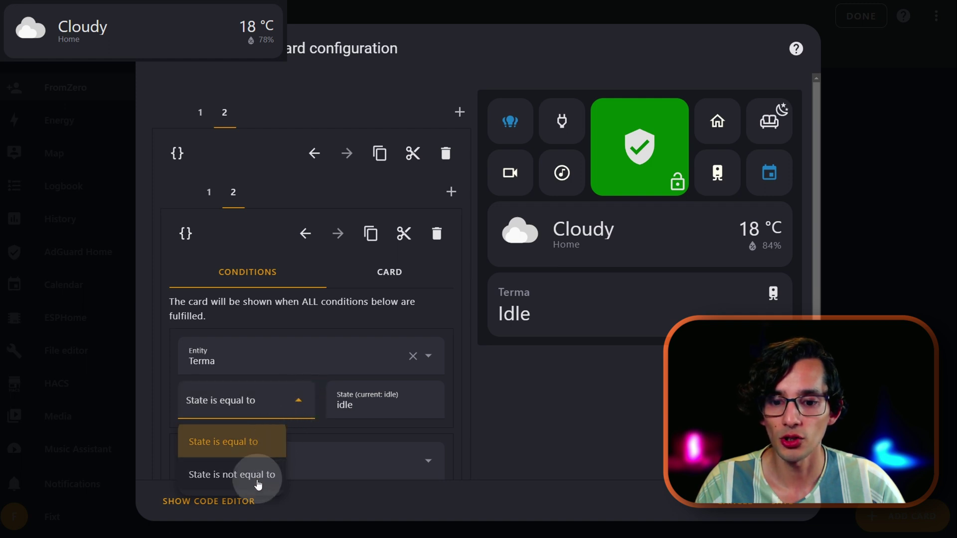
pyautogui.click(258, 481)
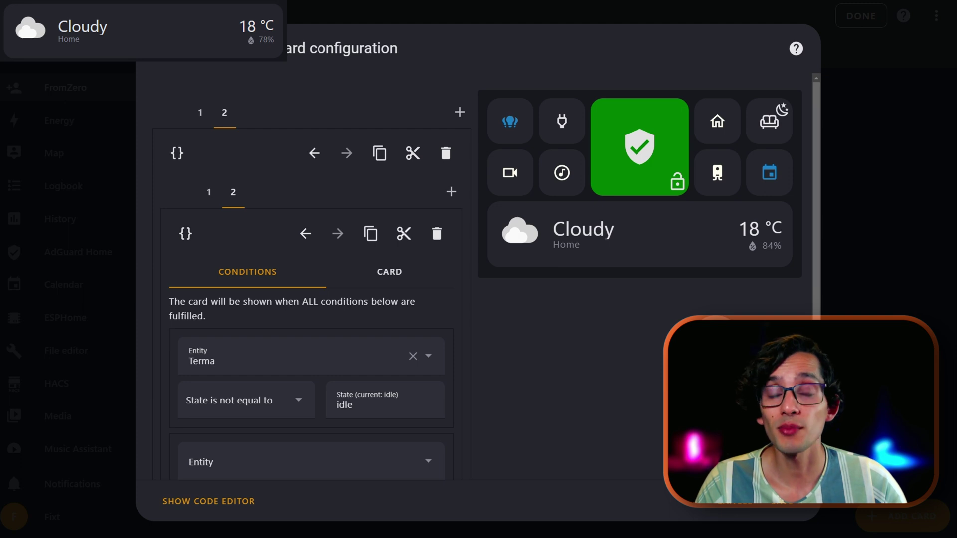
pyautogui.click(713, 179)
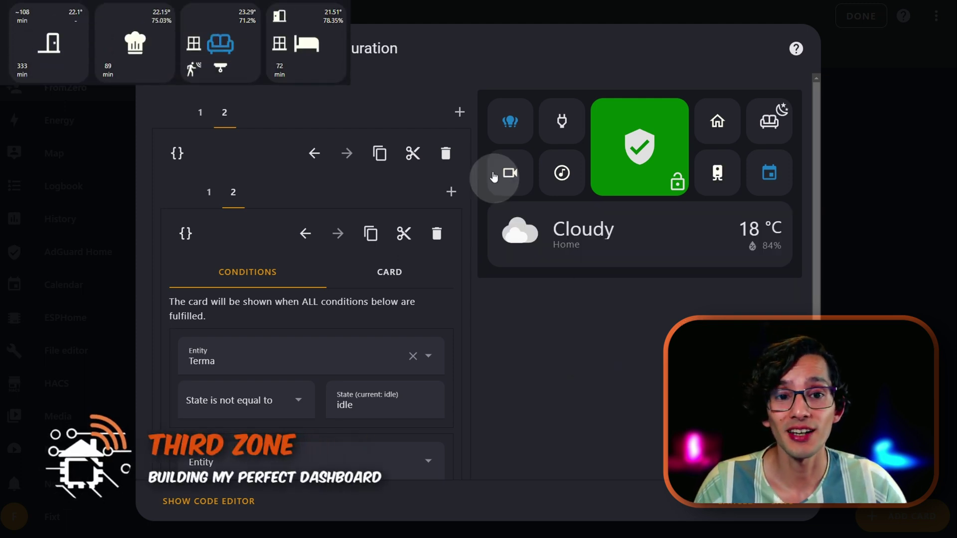
# Step: Add a Grid card as the third card of the outer vertical stack and set it to 4 columns
pyautogui.click(461, 112)
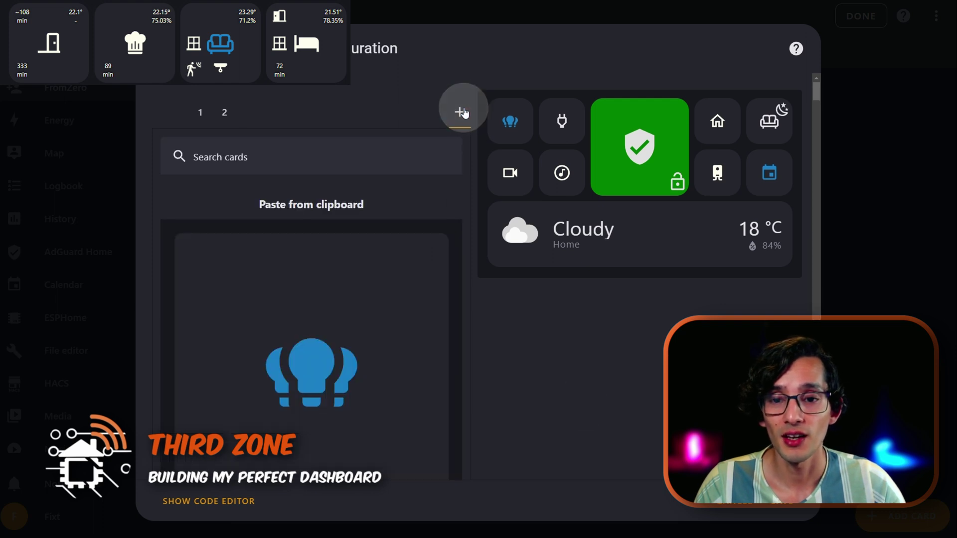
pyautogui.click(280, 166)
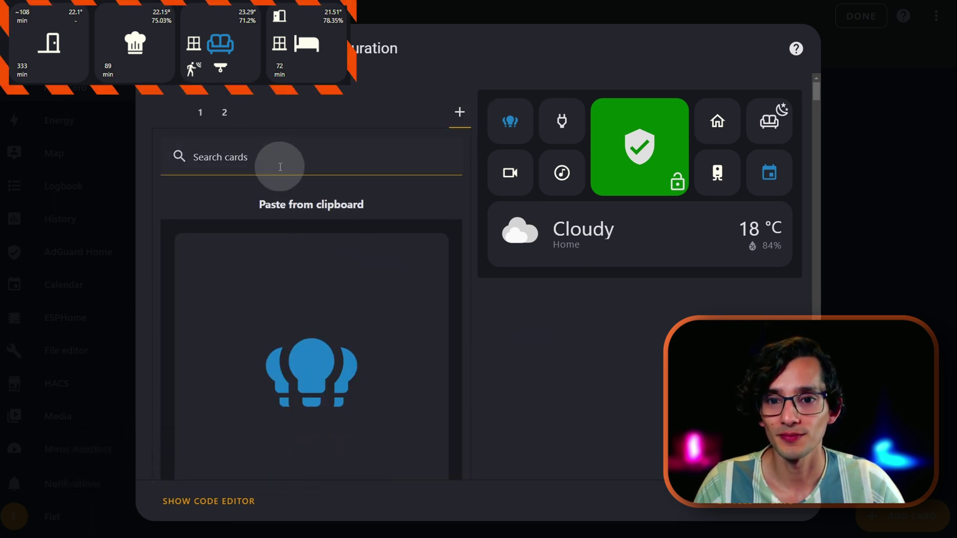
pyautogui.write('grid')
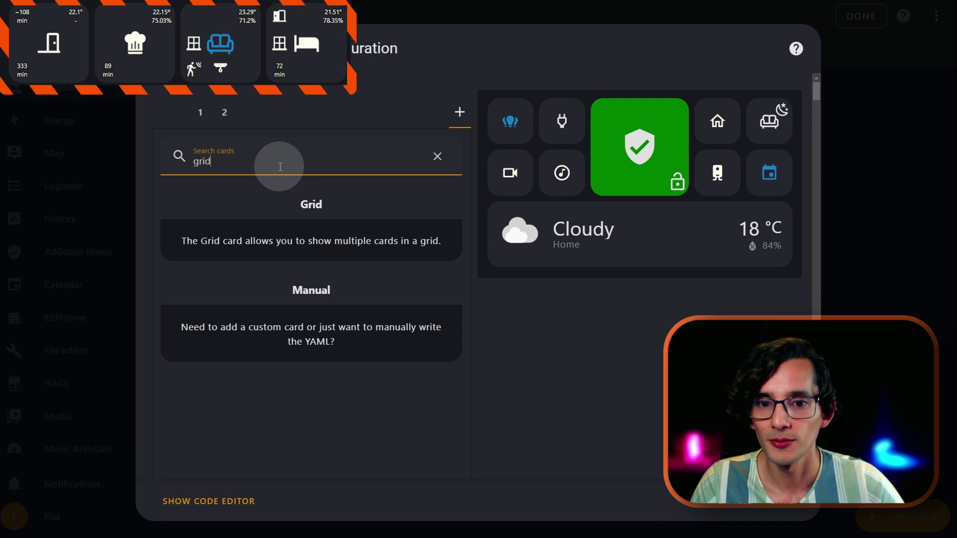
pyautogui.click(330, 228)
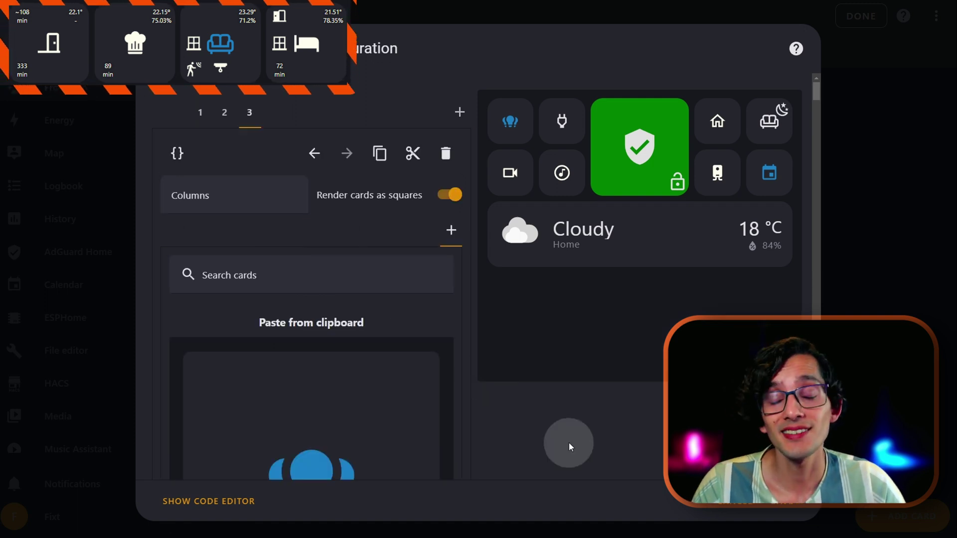
pyautogui.click(407, 285)
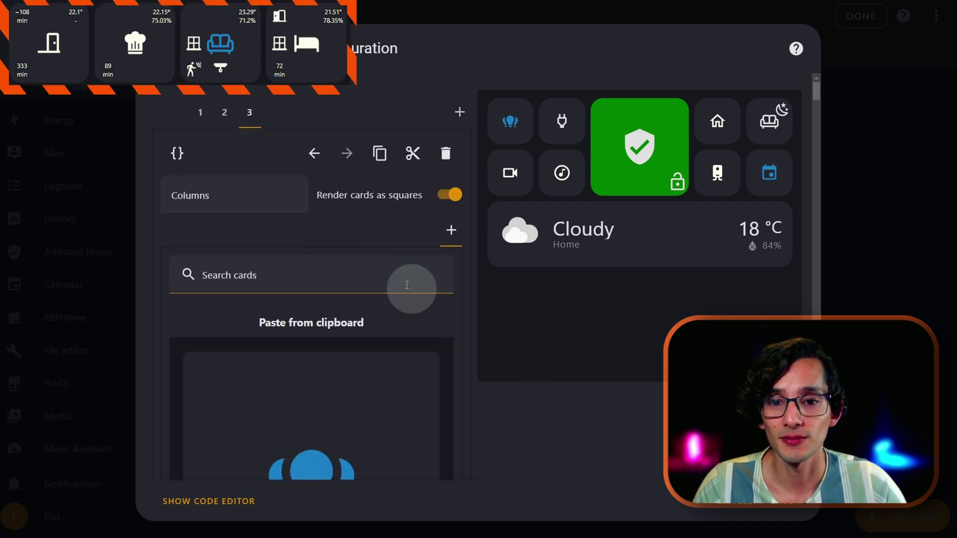
pyautogui.click(295, 197)
pyautogui.write('3')
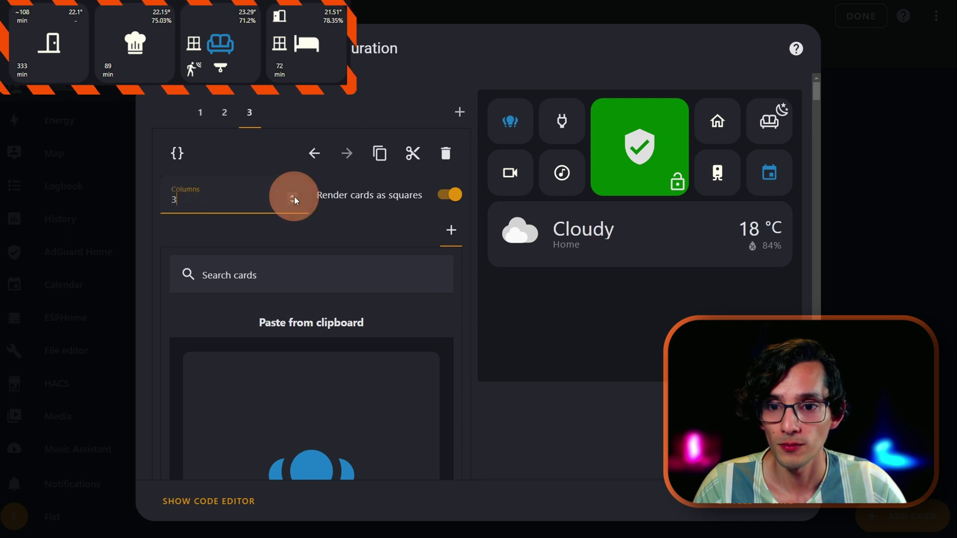
pyautogui.click(293, 195)
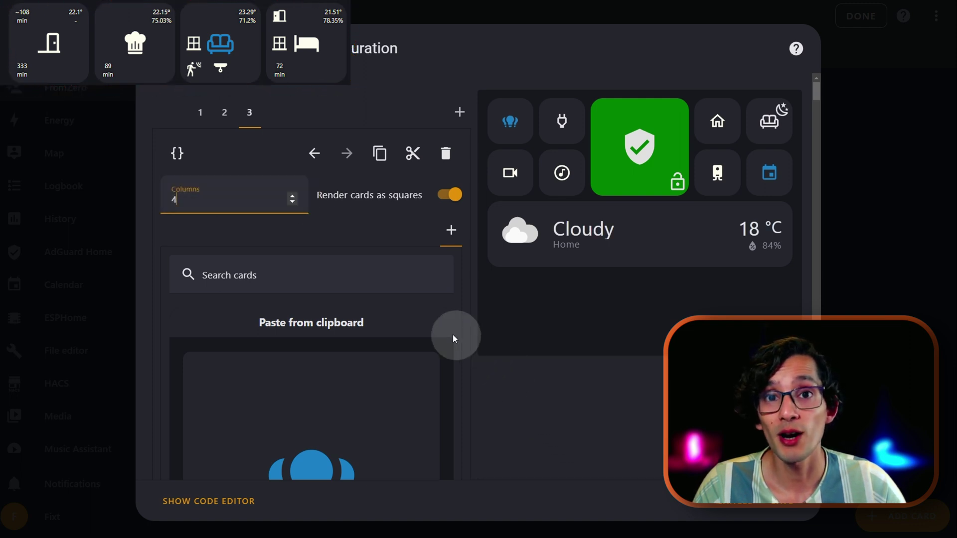
# Step: Add a Manual card as the first card of the new four-column grid
pyautogui.click(331, 277)
pyautogui.write('manu')
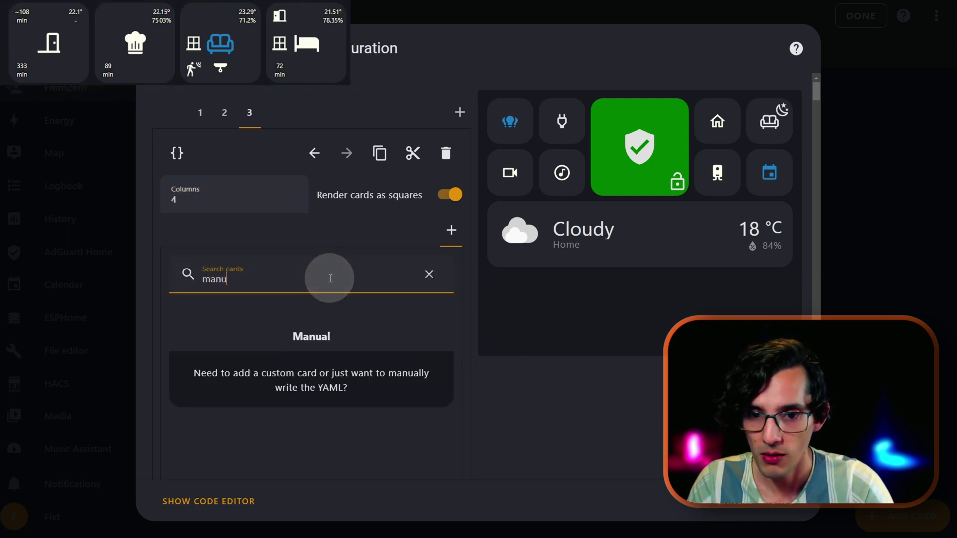
pyautogui.click(311, 373)
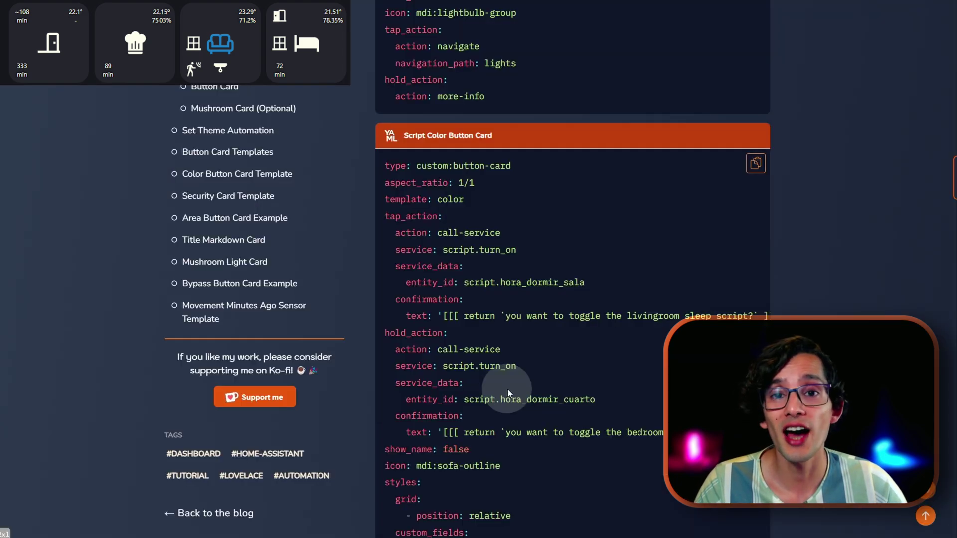
# Step: Copy the Area Button YAML from the blog post's Area Button Card Example and replace the manual card's code with it
pyautogui.click(273, 218)
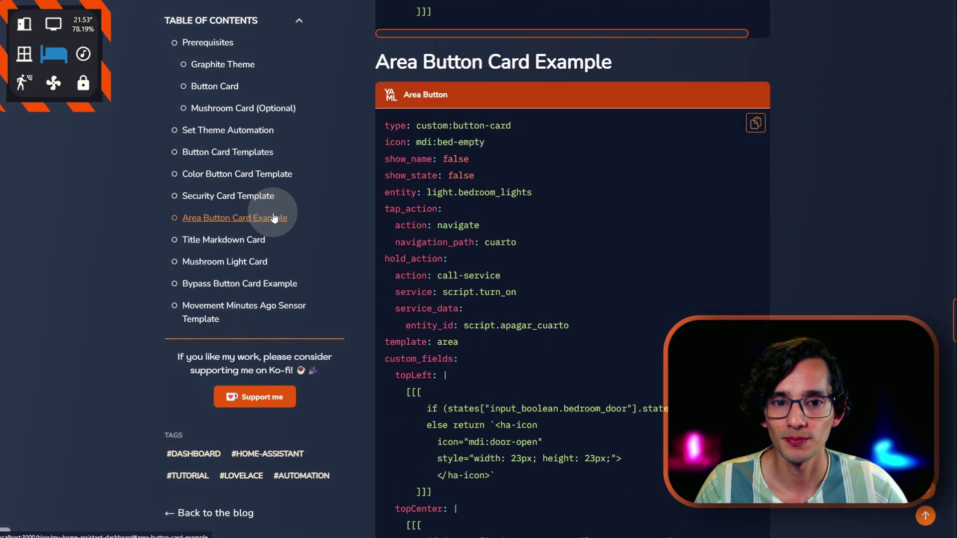
pyautogui.click(753, 118)
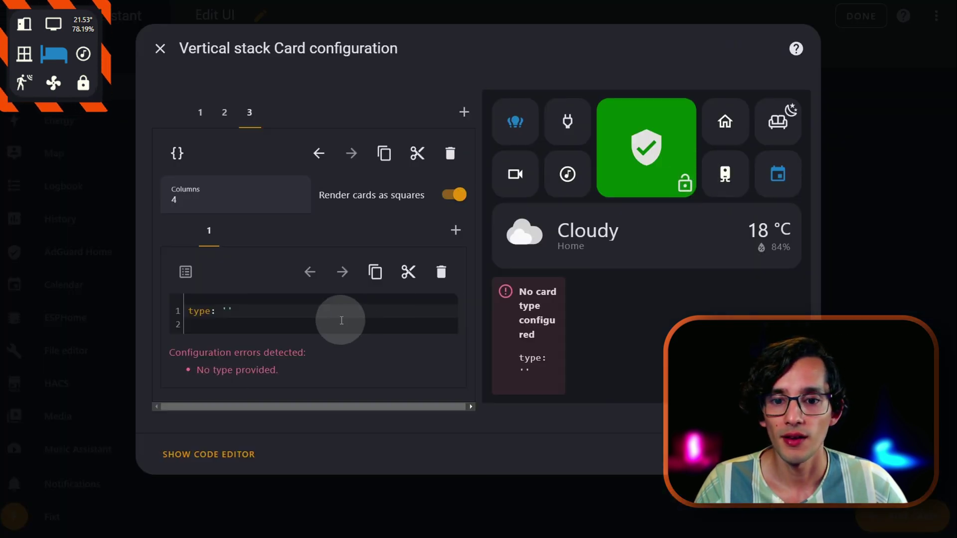
pyautogui.click(341, 321)
pyautogui.hotkey('ctrl', 'a')
pyautogui.hotkey('ctrl', 'v')
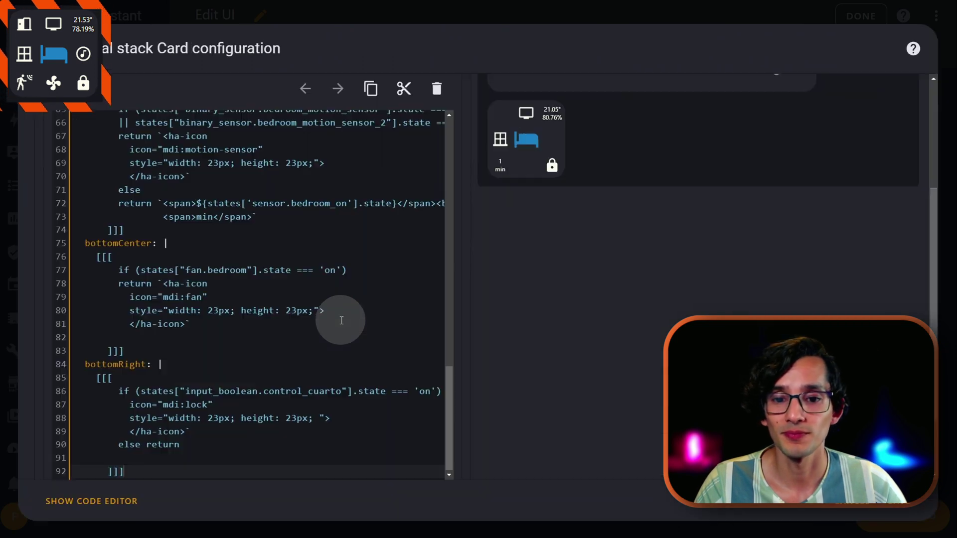
# Step: Add a second manual card to the grid and fill it with the copied Area Button YAML
pyautogui.scroll(4, 593, 382)
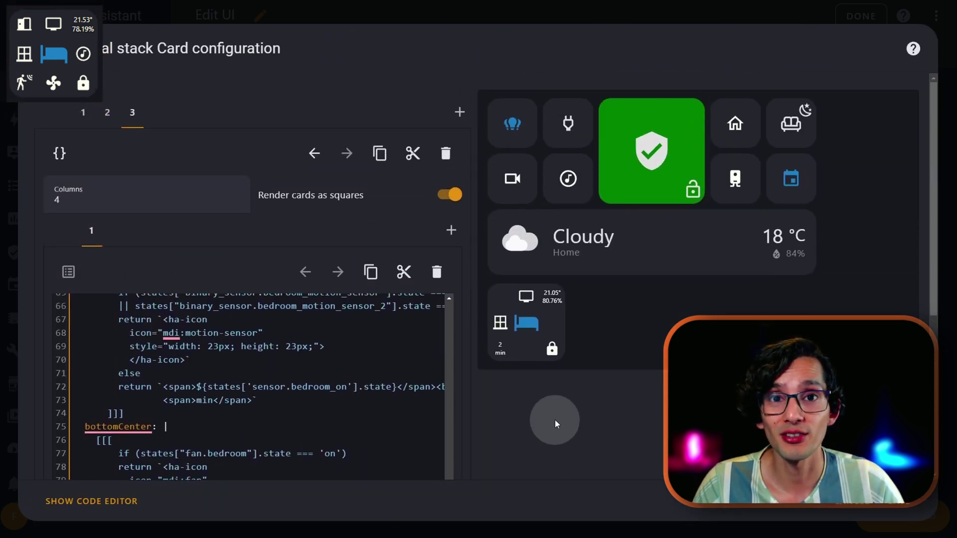
pyautogui.click(451, 230)
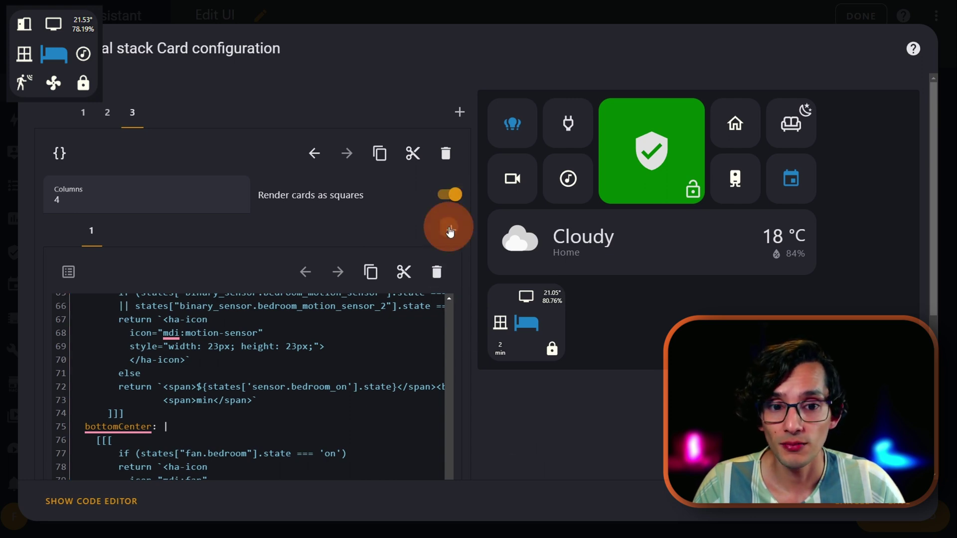
pyautogui.click(284, 280)
pyautogui.write('manual')
pyautogui.click(284, 439)
pyautogui.hotkey('ctrl', 'a')
pyautogui.hotkey('ctrl', 'v')
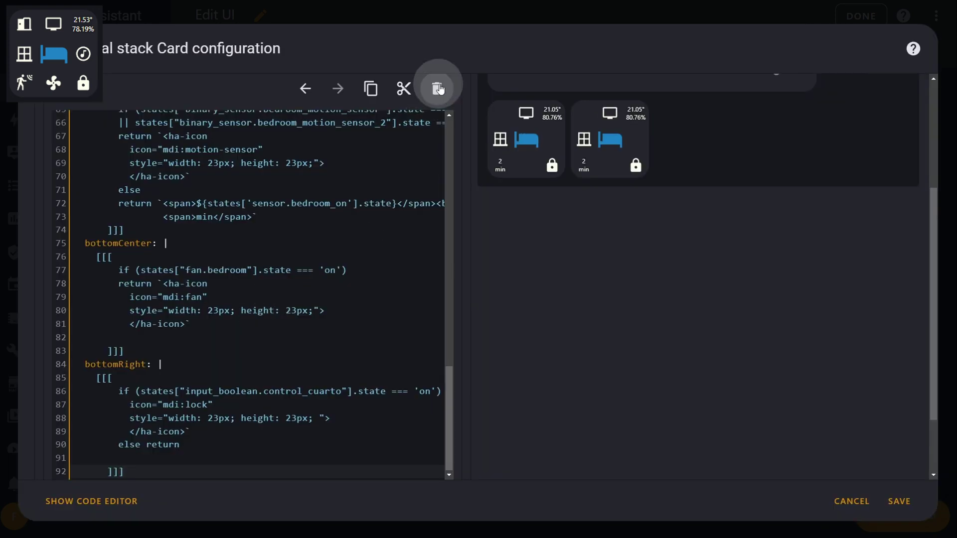
# Step: Add a third manual card to the grid containing the same Area Button YAML
pyautogui.scroll(5, 438, 199)
pyautogui.click(454, 207)
pyautogui.click(184, 252)
pyautogui.click(171, 338)
pyautogui.hotkey('ctrl', 'a')
pyautogui.hotkey('ctrl', 'v')
pyautogui.scroll(-5, 387, 266)
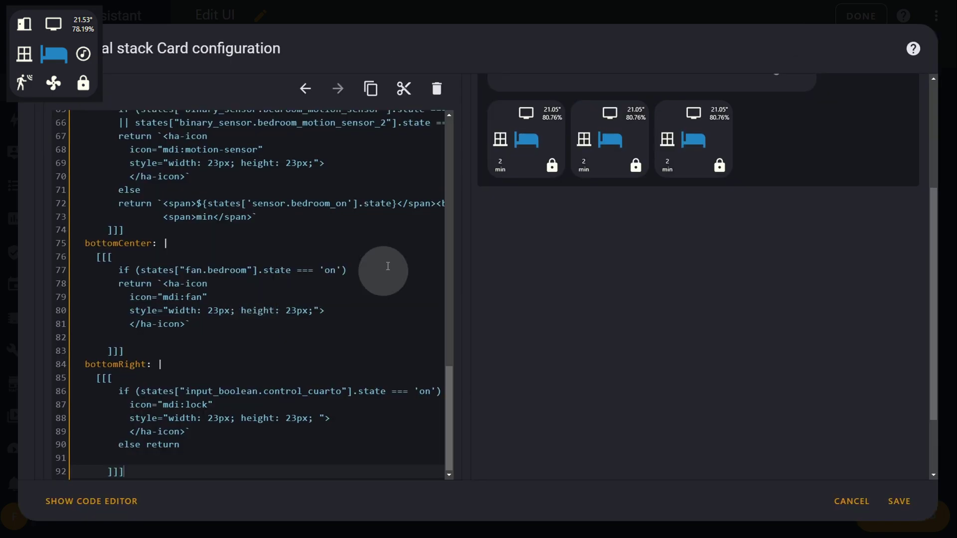
# Step: Add a fourth manual card with the Area Button YAML to complete the grid's first row
pyautogui.scroll(5, 388, 267)
pyautogui.click(451, 229)
pyautogui.click(242, 280)
pyautogui.write('manual')
pyautogui.click(273, 342)
pyautogui.hotkey('ctrl', 'a')
pyautogui.hotkey('ctrl', 'v')
pyautogui.scroll(-5, 268, 318)
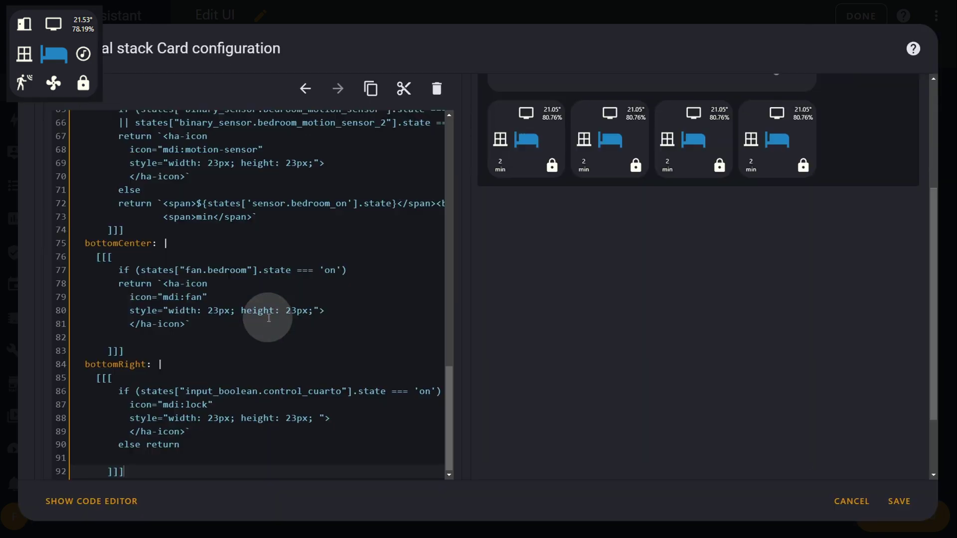
# Step: Add a fifth manual card with the Area Button YAML, starting the grid's second row
pyautogui.scroll(5, 268, 317)
pyautogui.click(448, 196)
pyautogui.click(207, 241)
pyautogui.write('manual')
pyautogui.click(267, 352)
pyautogui.hotkey('ctrl', 'a')
pyautogui.hotkey('ctrl', 'v')
pyautogui.scroll(-5, 290, 315)
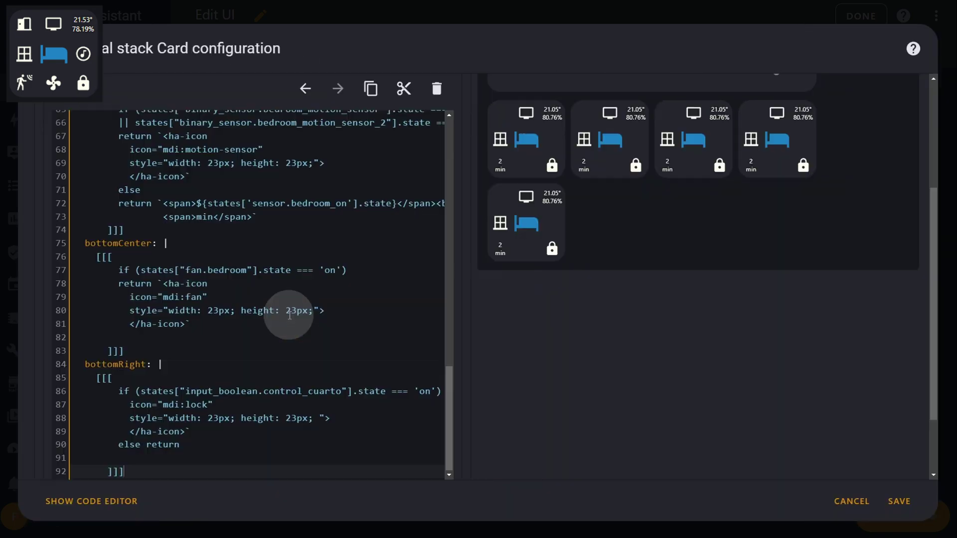
# Step: Change the icon of the grid's first area button to mdi:door-open
pyautogui.scroll(3, 290, 316)
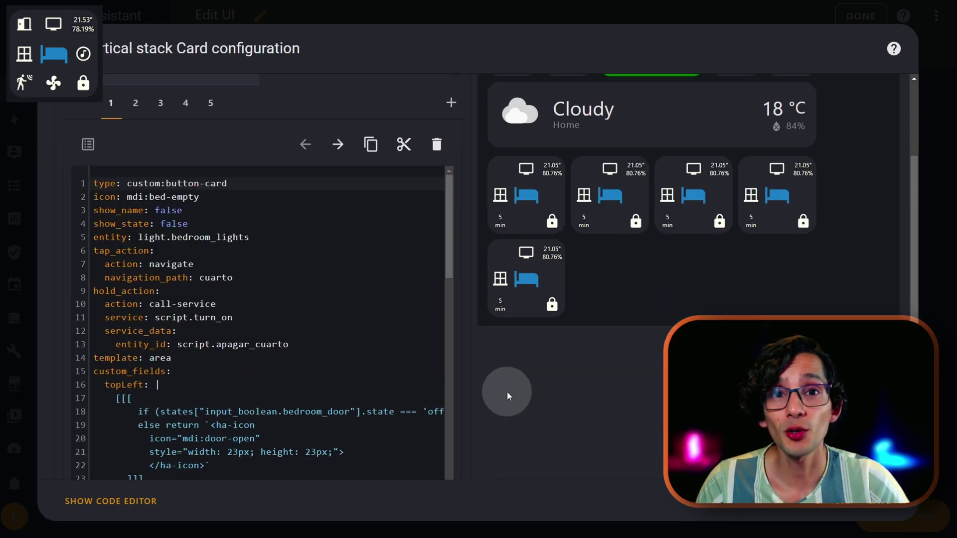
pyautogui.click(202, 197)
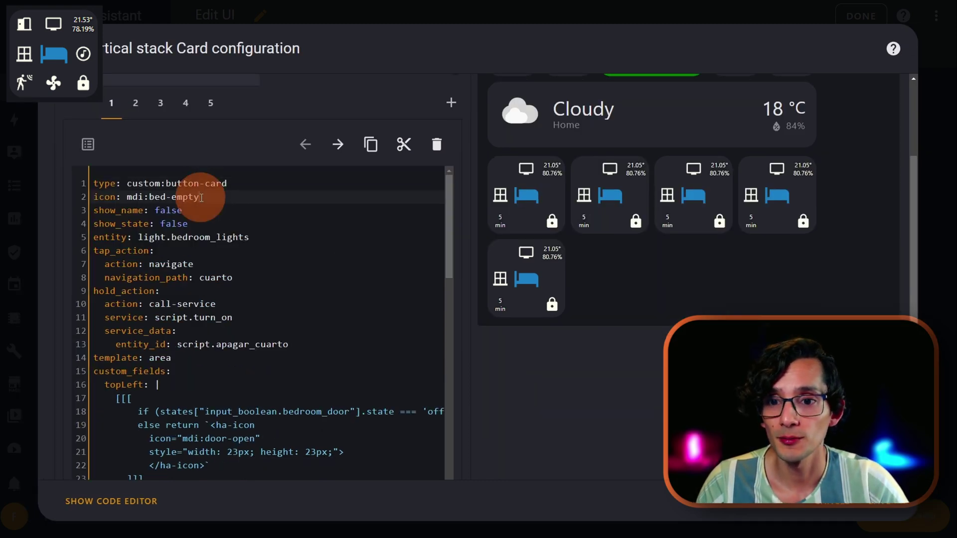
pyautogui.moveTo(202, 198); pyautogui.dragTo(127, 197)
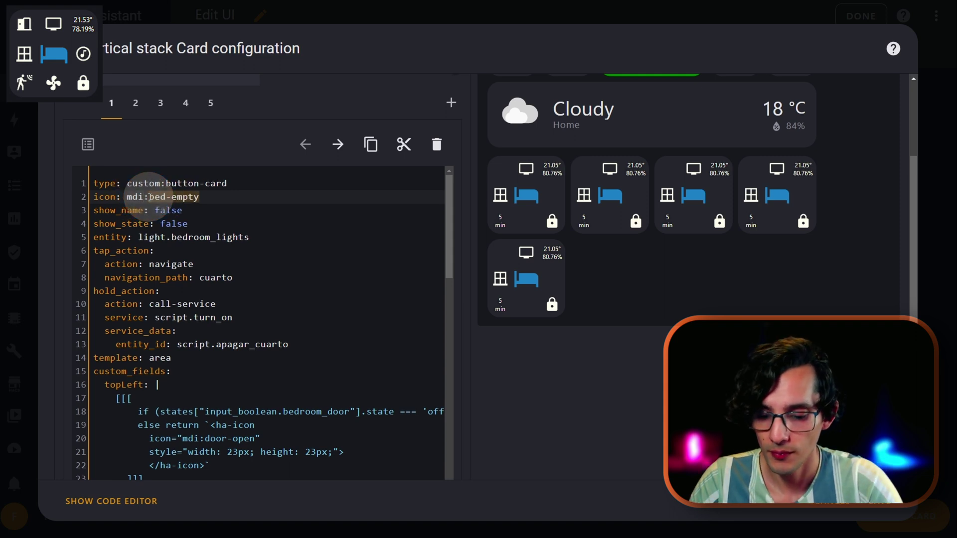
pyautogui.write('mdi:door')
pyautogui.click(168, 260)
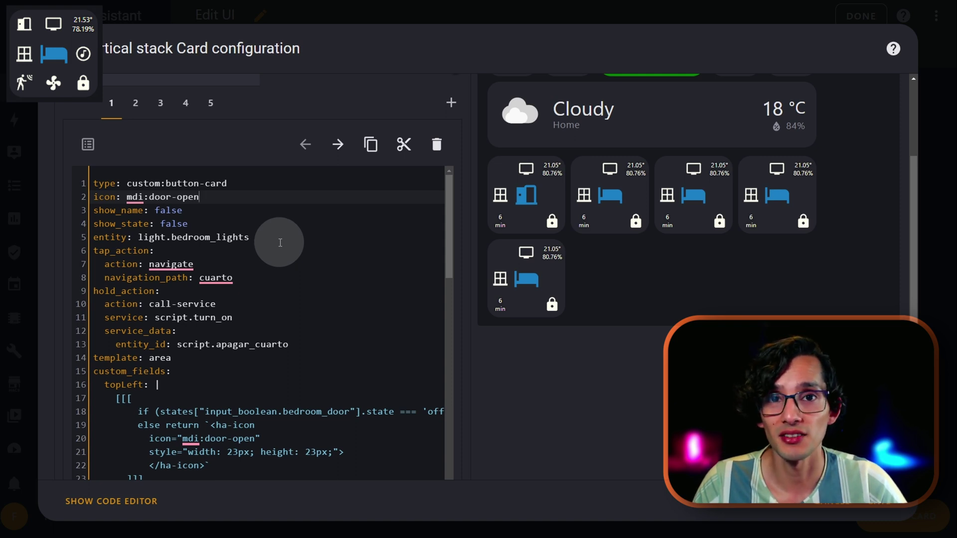
# Step: Set the first area button's entity to light.entrance_light
pyautogui.moveTo(276, 238); pyautogui.dragTo(137, 236)
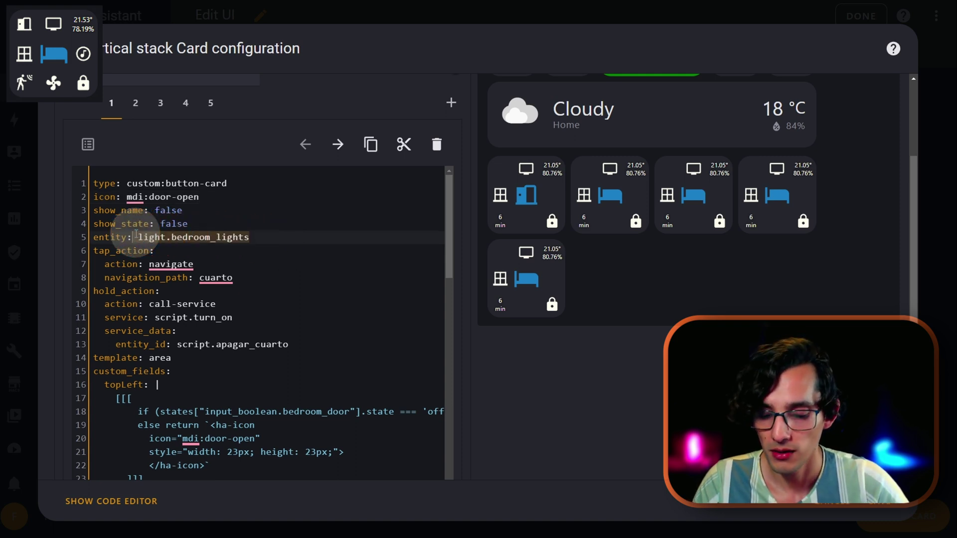
pyautogui.write('light.')
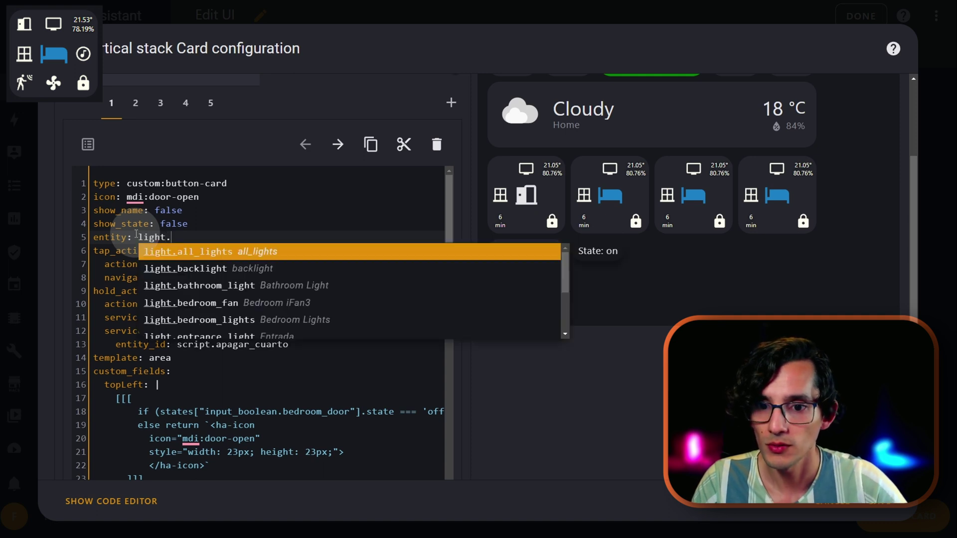
pyautogui.write('e')
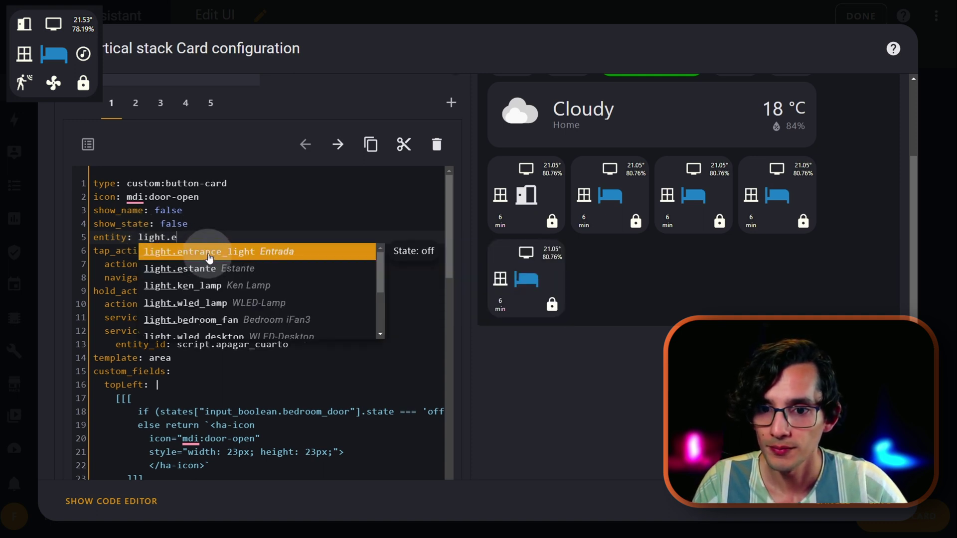
pyautogui.click(210, 252)
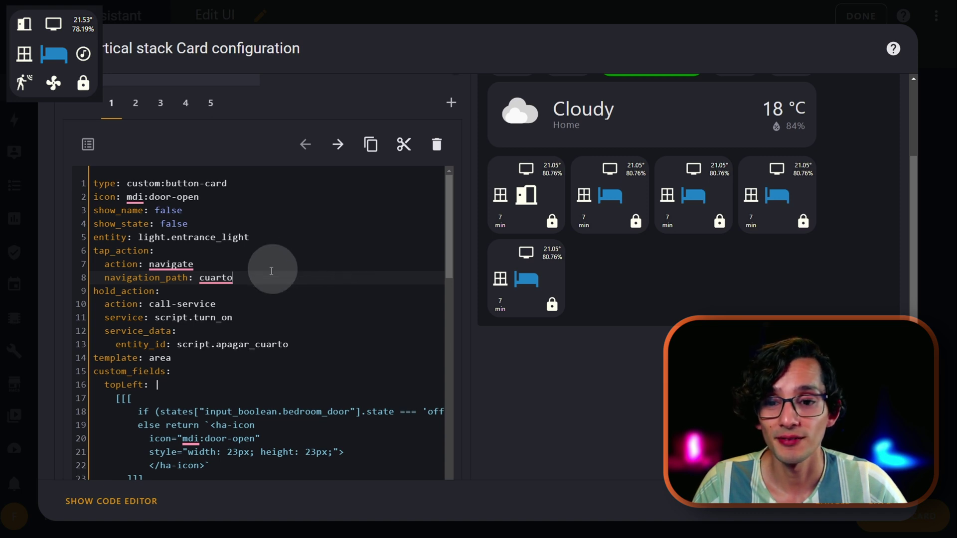
# Step: Set the first area button's tap action navigation path to entrance
pyautogui.moveTo(233, 277); pyautogui.dragTo(198, 278)
pyautogui.write('en')
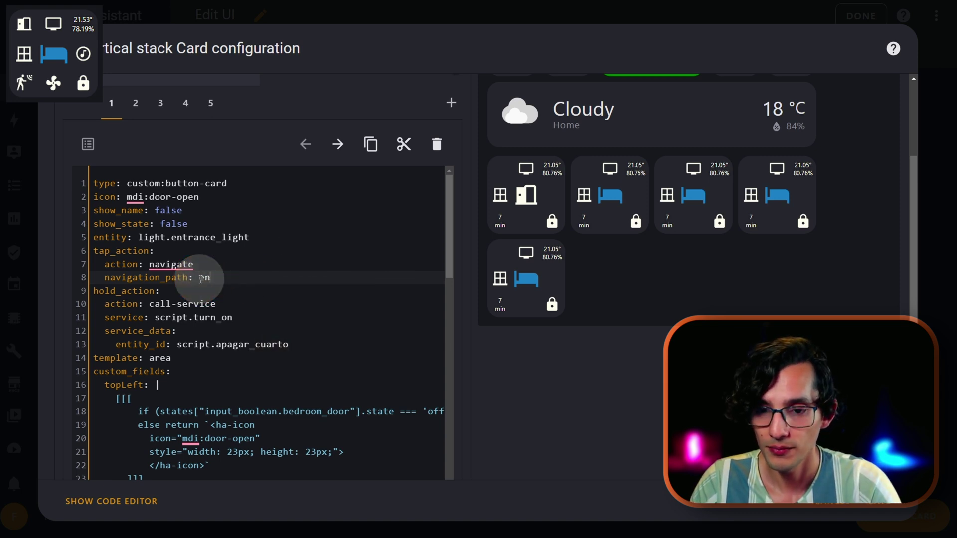
pyautogui.write('trance')
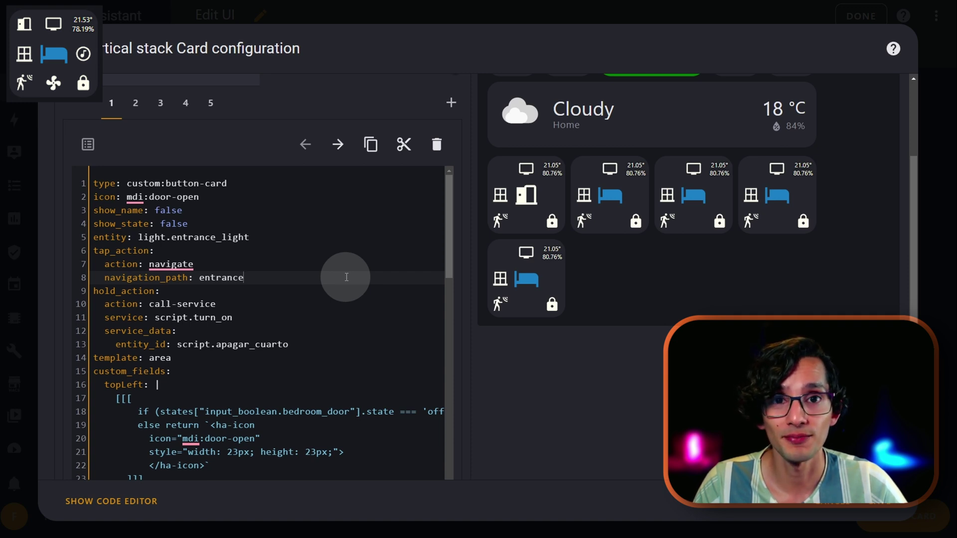
# Step: Review the first area button's hold action script and the code of its upper custom fields
pyautogui.press('Down')
pyautogui.press('Down')
pyautogui.press('Down')
pyautogui.press('Down')
pyautogui.press('Down')
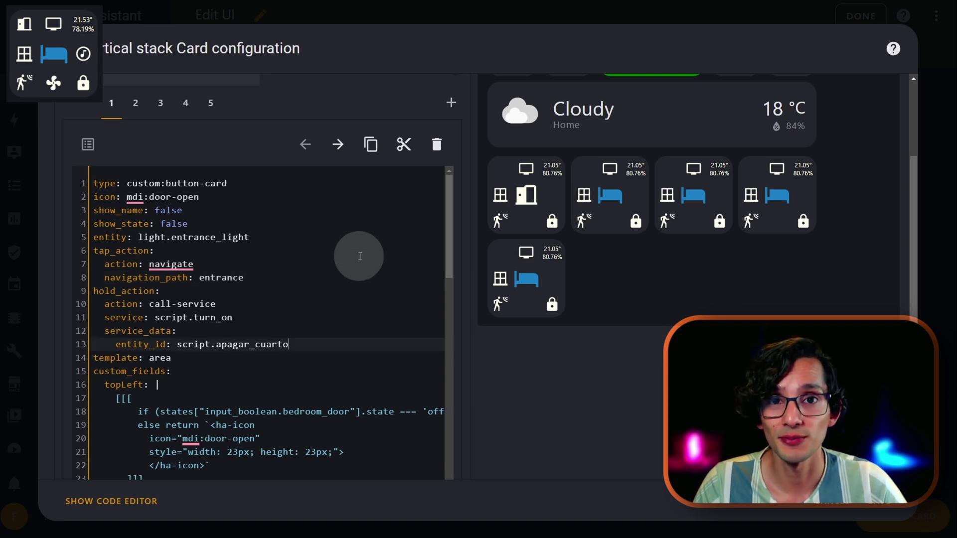
pyautogui.scroll(-2, 360, 256)
pyautogui.scroll(-5, 360, 256)
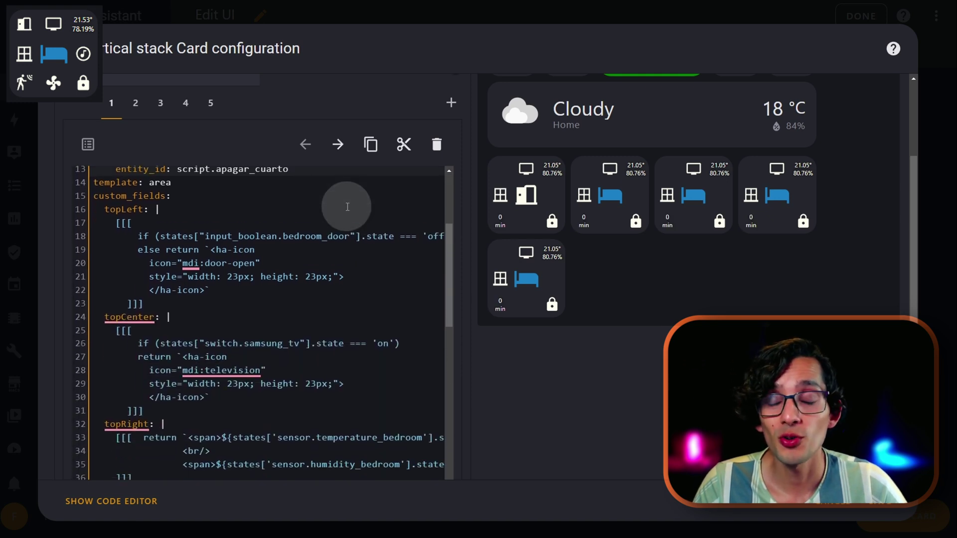
pyautogui.scroll(2, 369, 254)
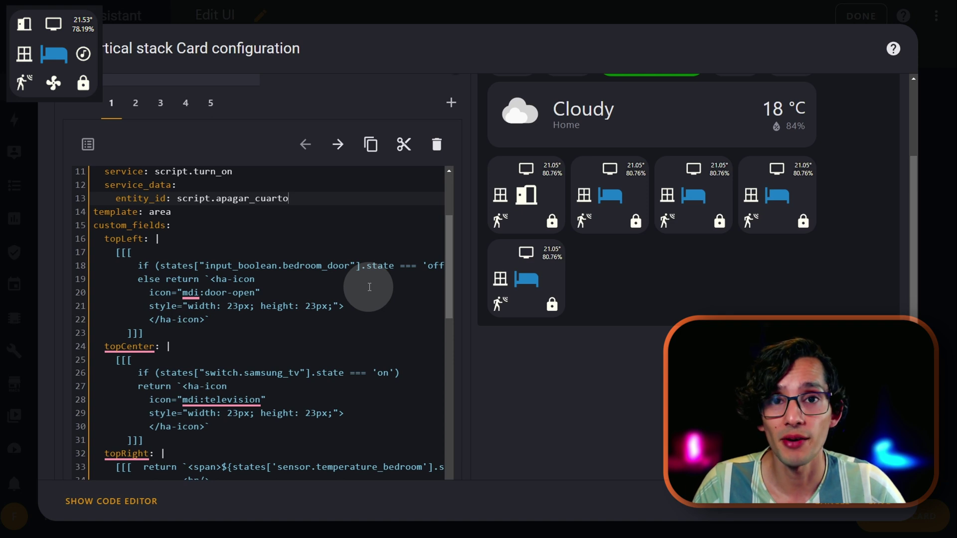
# Step: Try removing the whole middleLeft window block from the first area button's custom fields
pyautogui.scroll(-6, 370, 287)
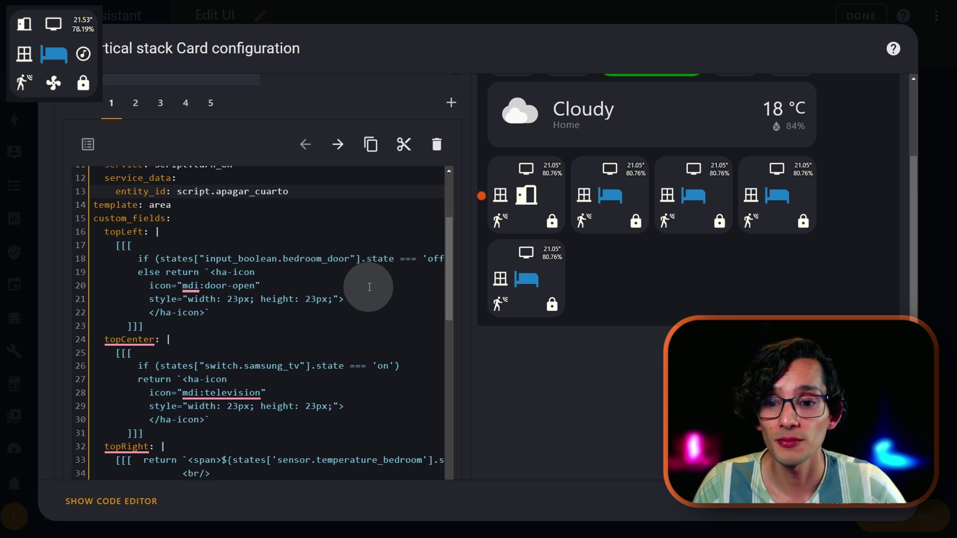
pyautogui.scroll(-2, 370, 287)
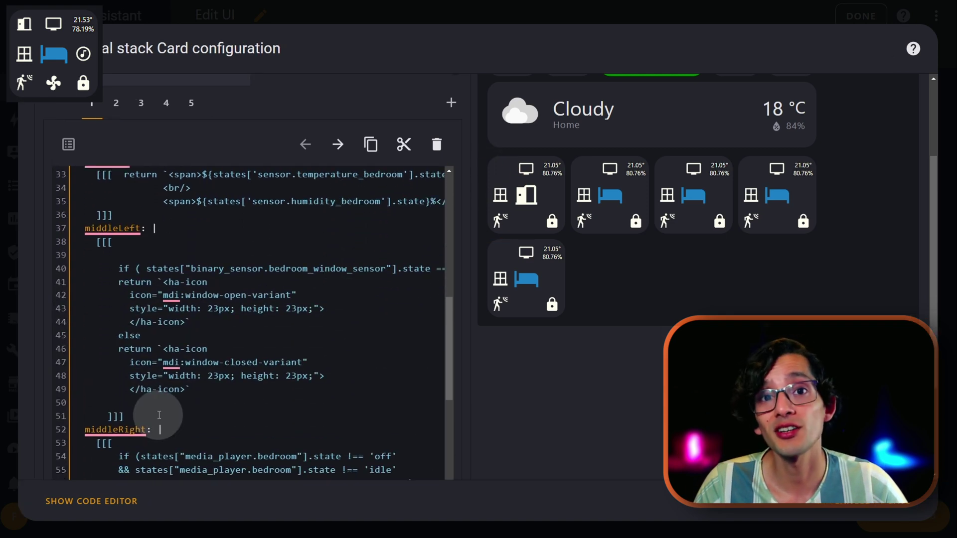
pyautogui.moveTo(140, 420); pyautogui.dragTo(46, 227)
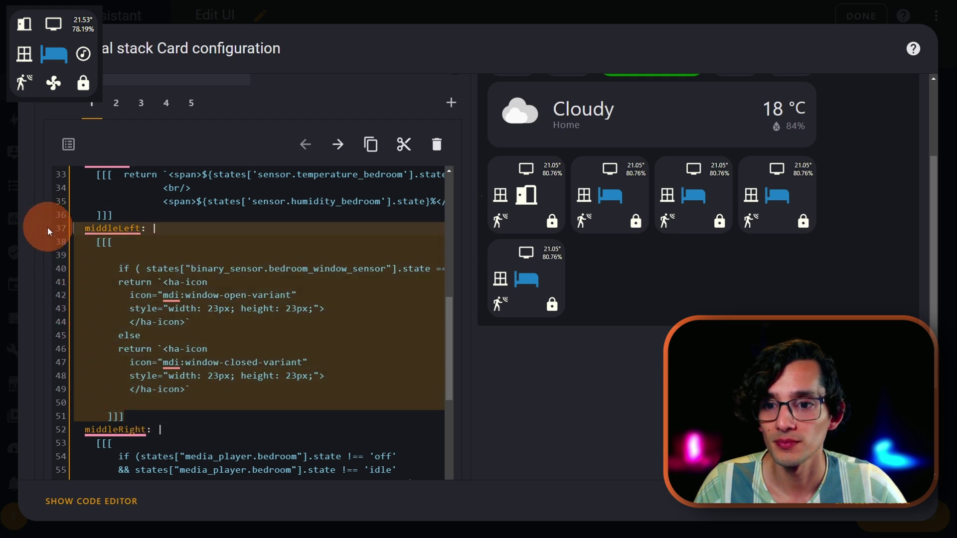
pyautogui.press('BackSpace')
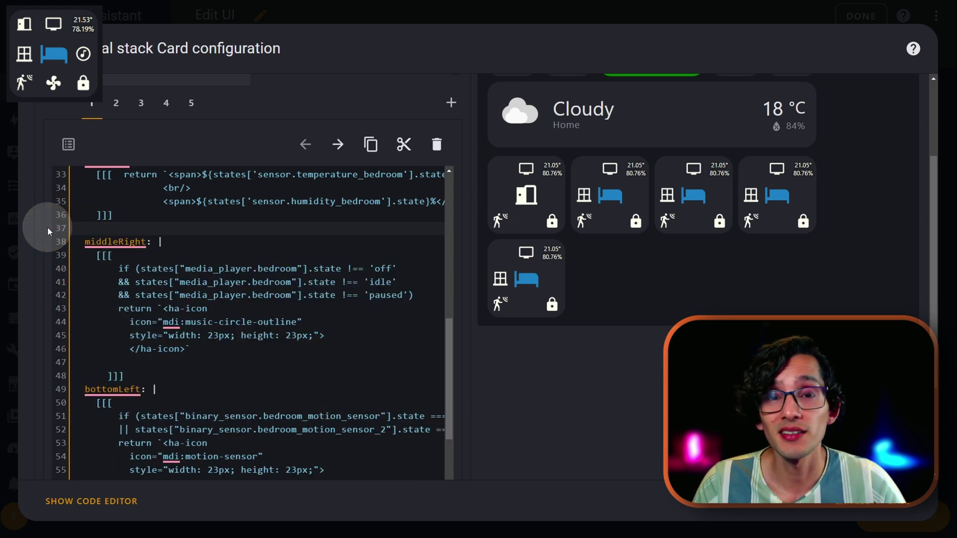
# Step: Make the topLeft field's condition compare the state of binary_sensor.entrance_door with 'on'
pyautogui.scroll(6, 323, 304)
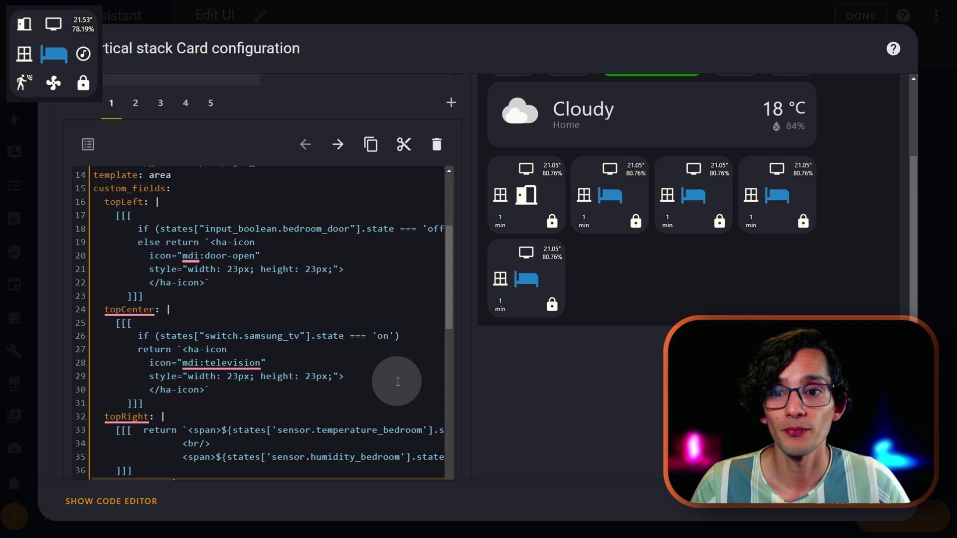
pyautogui.click(368, 293)
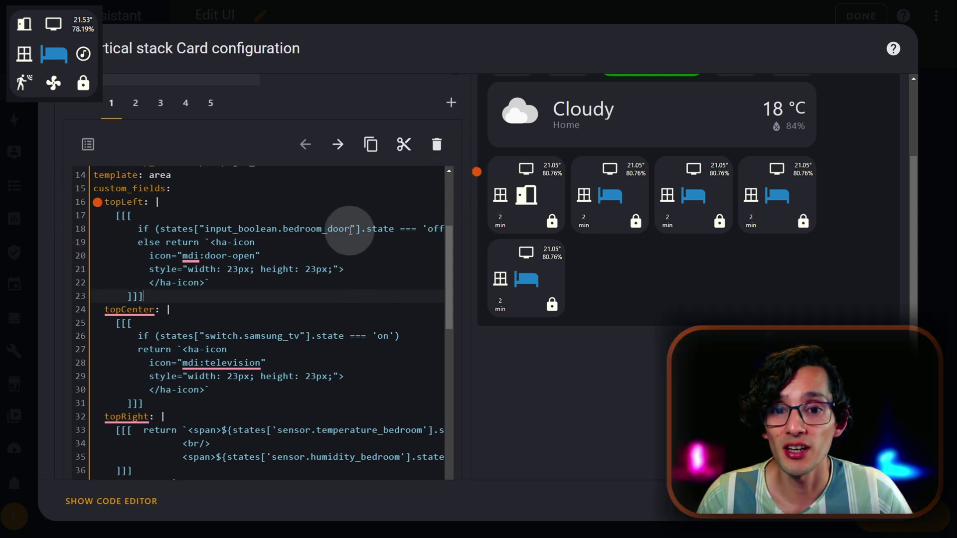
pyautogui.moveTo(351, 228); pyautogui.dragTo(207, 229)
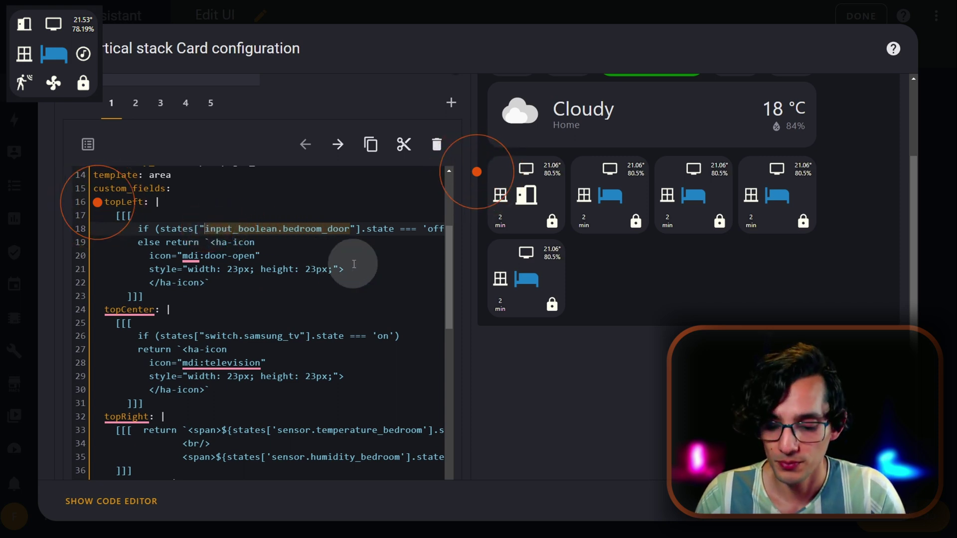
pyautogui.write('binary_sensor.entrance_door')
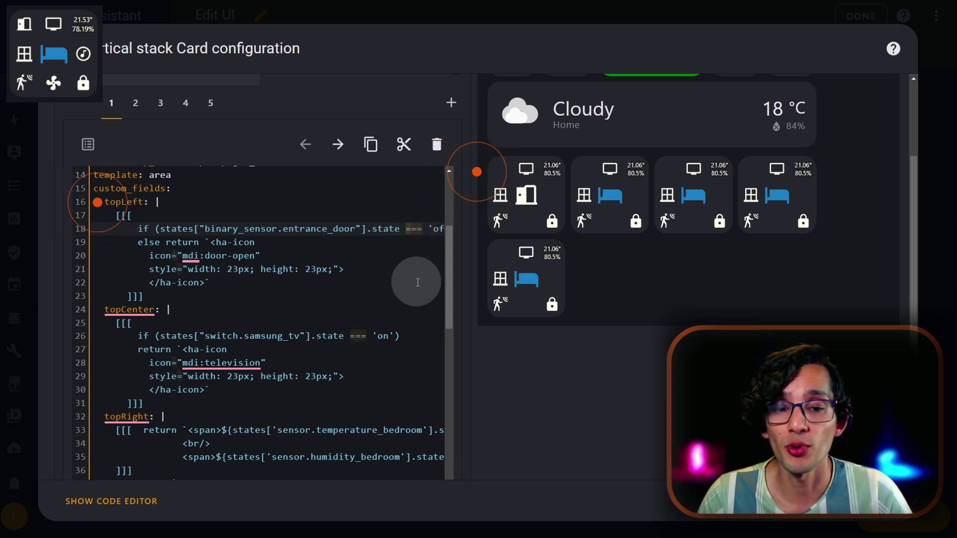
pyautogui.hotkey('ctrl', 'z')
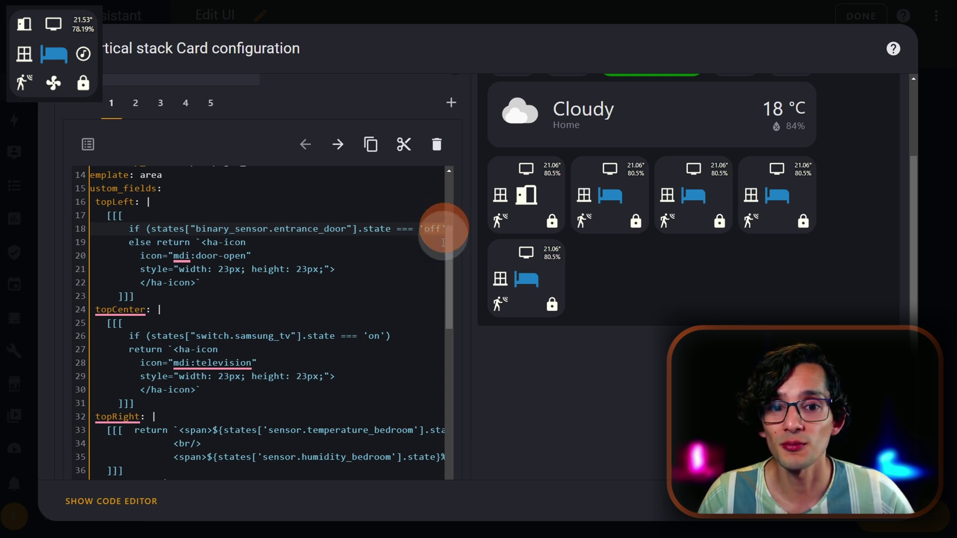
pyautogui.doubleClick(434, 229)
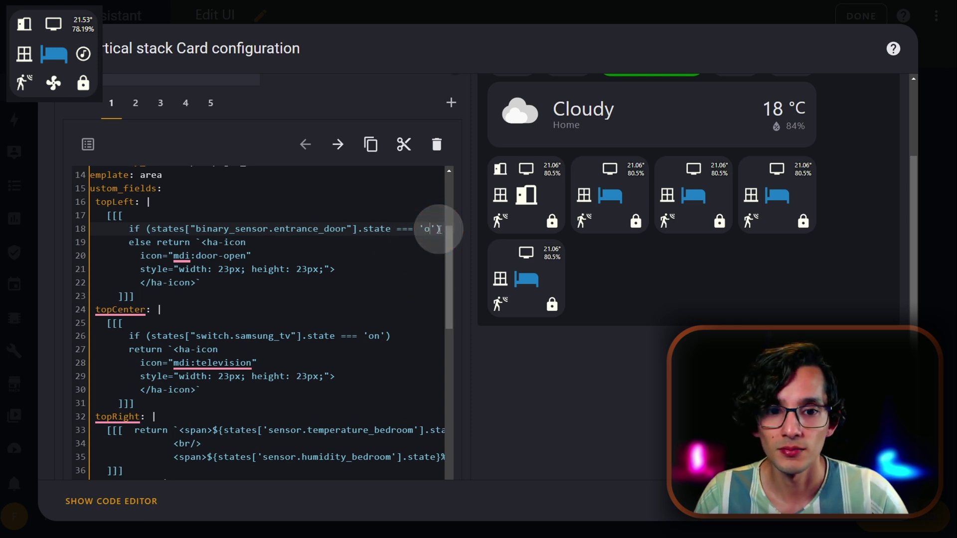
pyautogui.click(393, 289)
# Step: Change the topLeft field's icon to mdi:door-closed
pyautogui.click(243, 255)
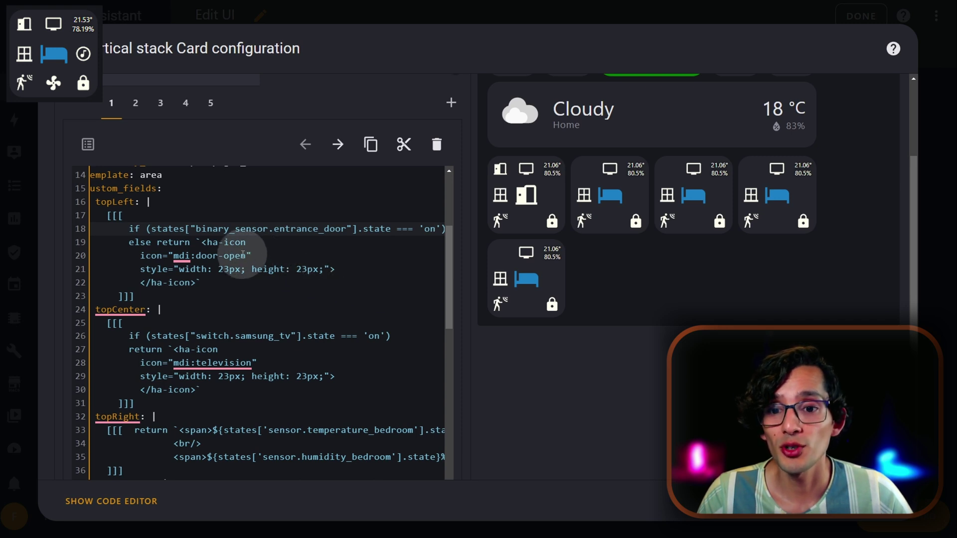
pyautogui.moveTo(248, 256); pyautogui.dragTo(213, 255)
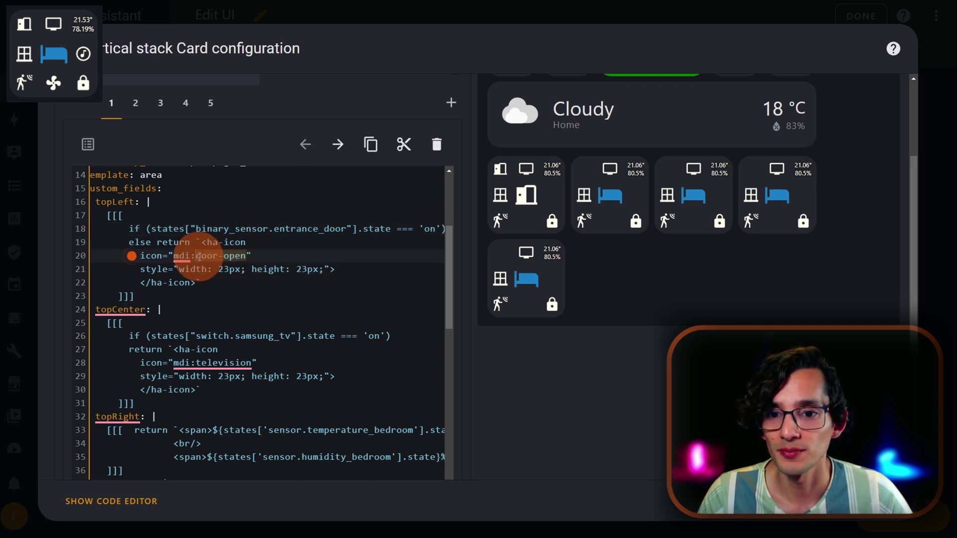
pyautogui.write('door-')
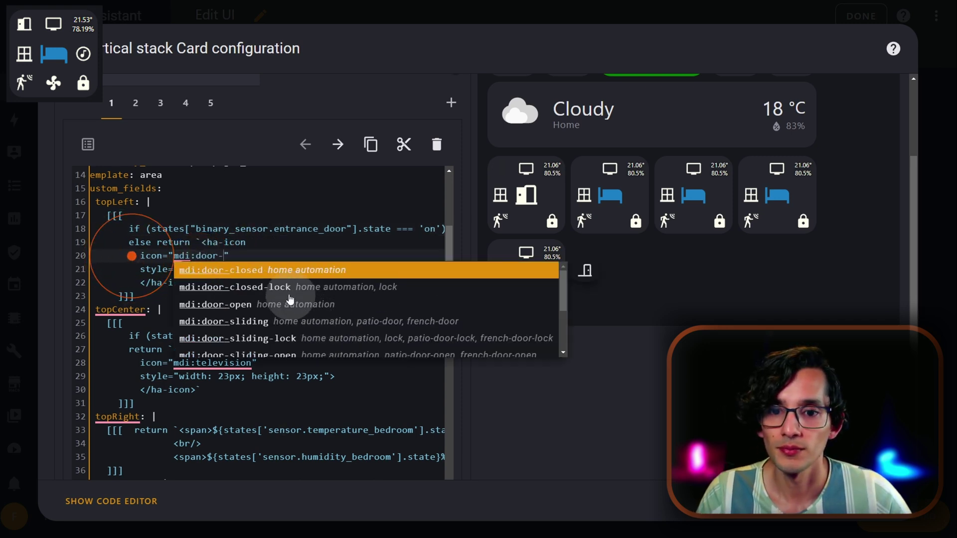
pyautogui.click(259, 270)
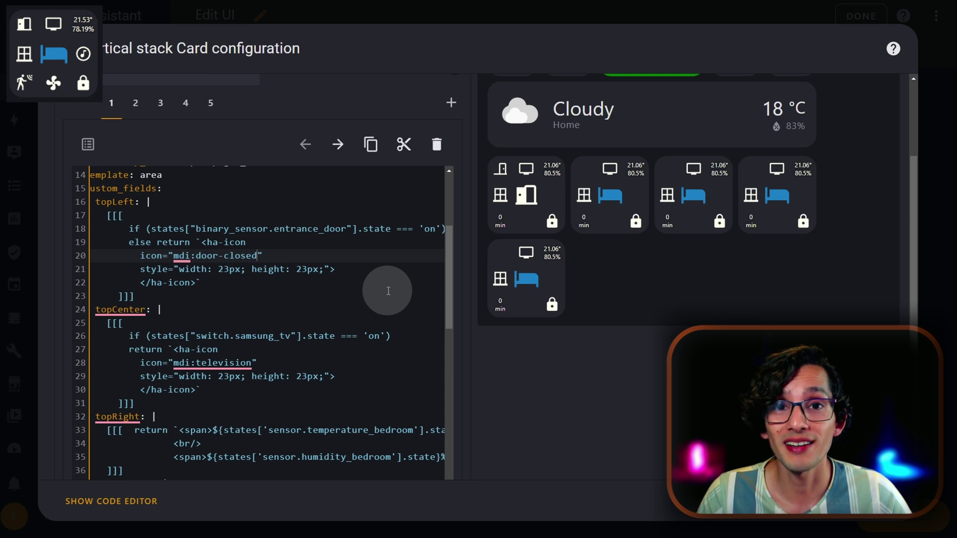
# Step: Examine the temperature and humidity sensor entities used in the first area button's topRight field
pyautogui.scroll(-4, 388, 291)
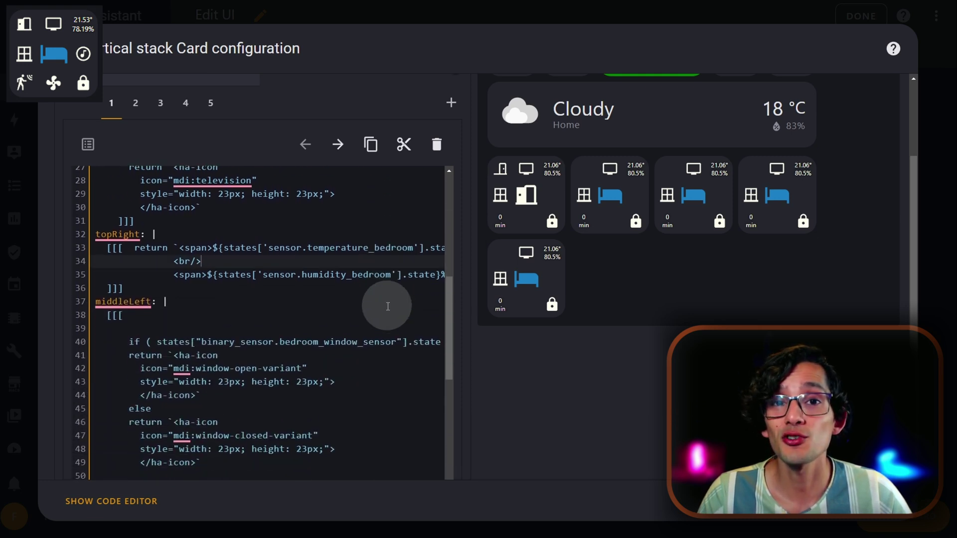
pyautogui.moveTo(269, 248); pyautogui.dragTo(410, 247)
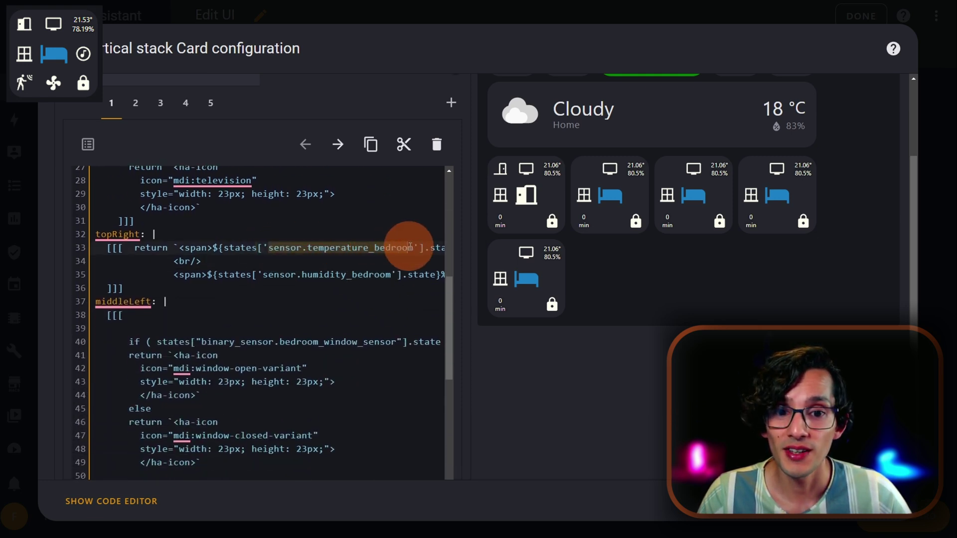
pyautogui.moveTo(263, 275); pyautogui.dragTo(392, 275)
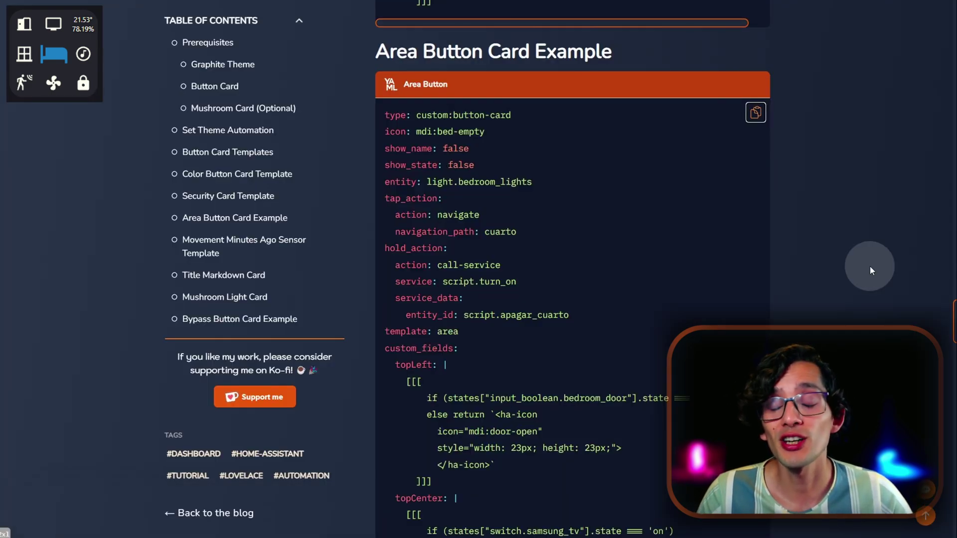
# Step: Copy the Movement Minutes Ago sensor template from the blog article and paste it at the end of configuration.yaml in Home Assistant's File editor
pyautogui.click(274, 245)
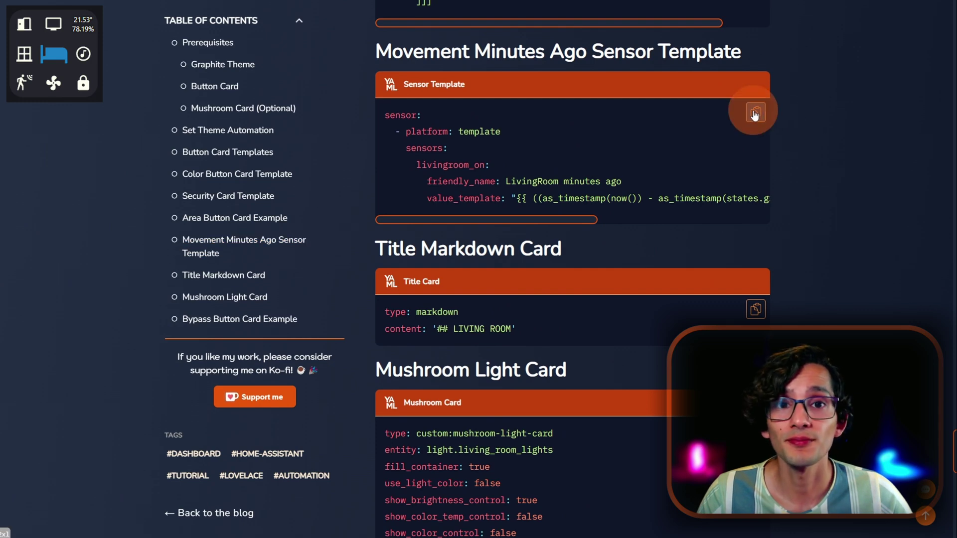
pyautogui.click(753, 114)
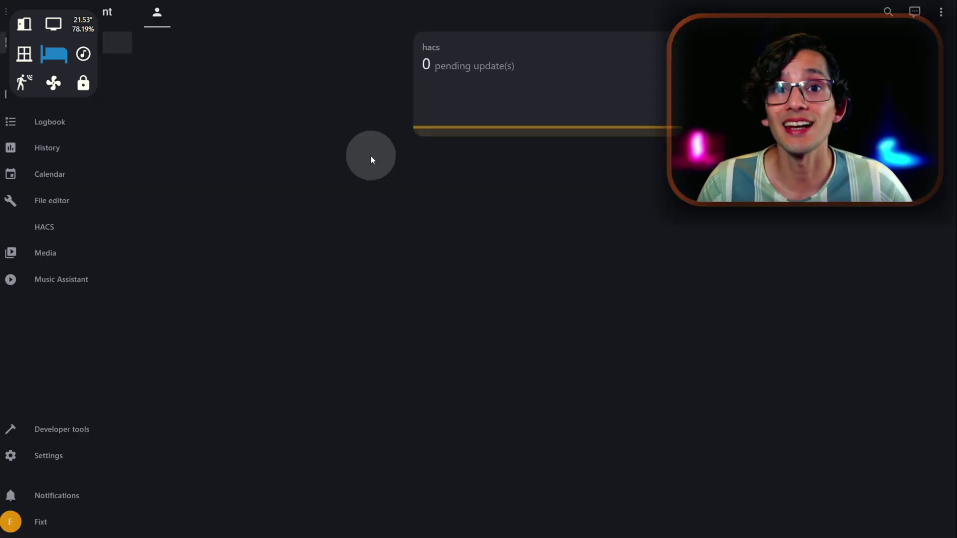
pyautogui.click(46, 208)
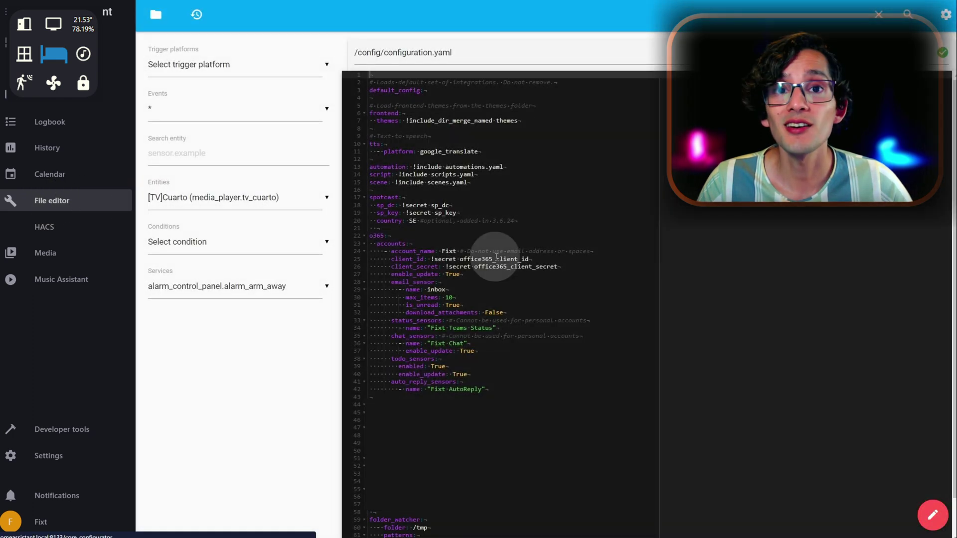
pyautogui.scroll(-2, 496, 252)
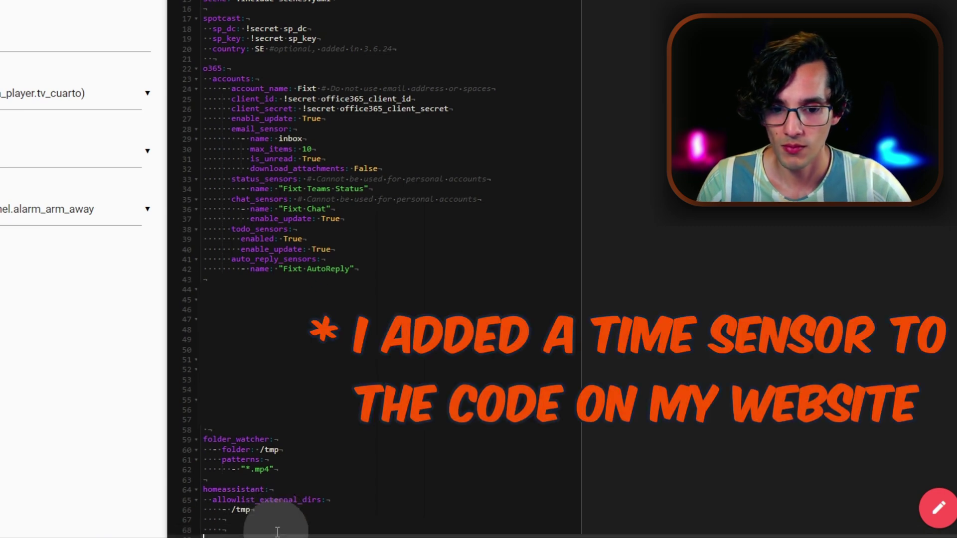
pyautogui.hotkey('ctrl', 'v')
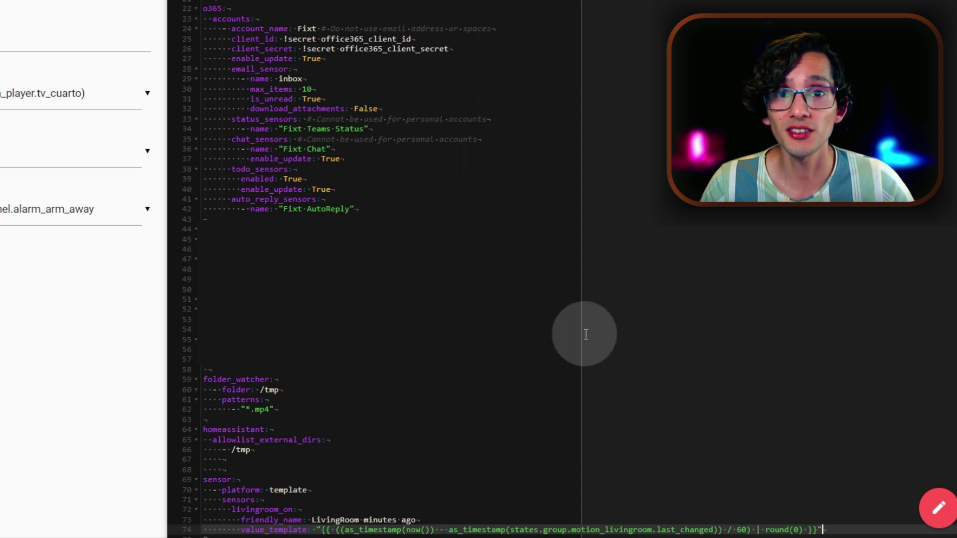
# Step: Rename the pasted template sensor to entrance_on and set its friendly name to Entrance minutes ago
pyautogui.click(219, 510)
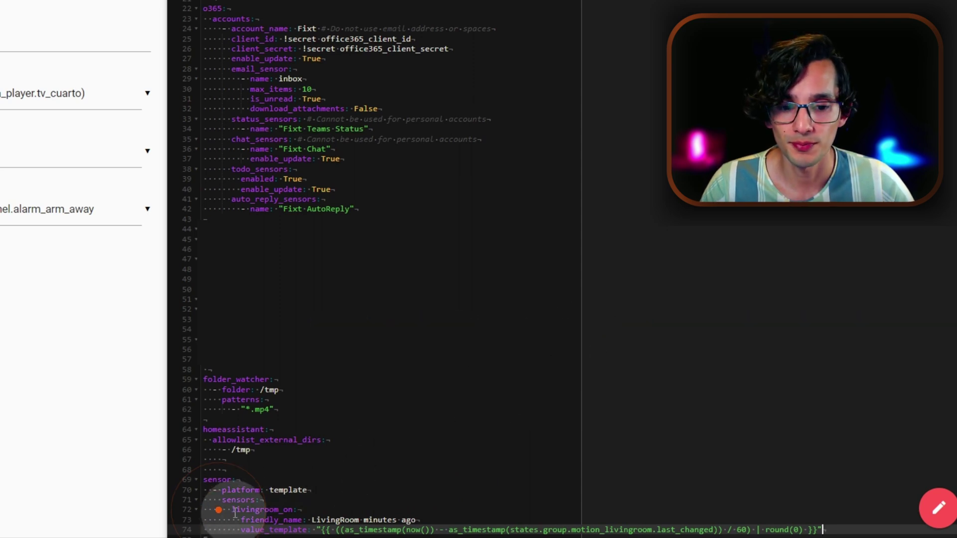
pyautogui.click(261, 509)
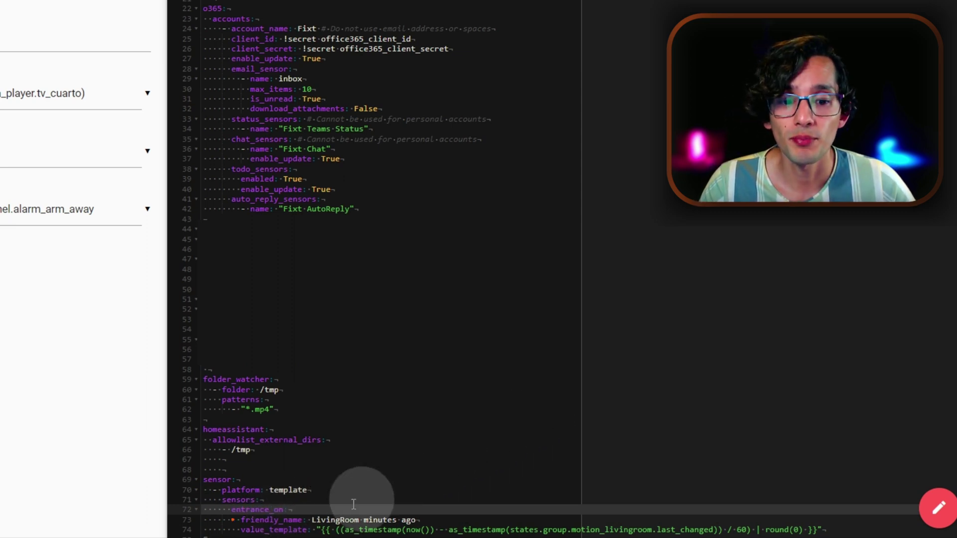
pyautogui.click(366, 520)
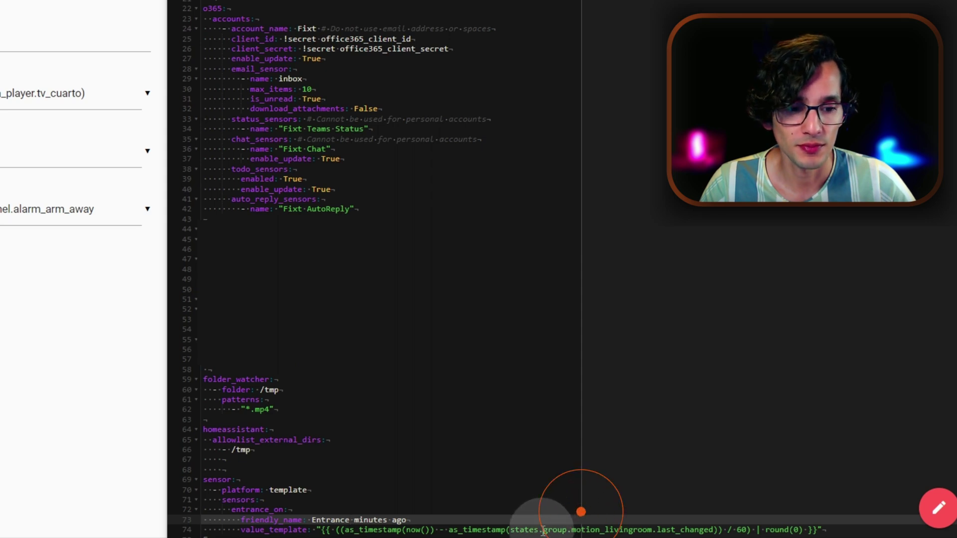
# Step: Replace the living room motion group in the sensor's value template with binary_sensor.entrance_door and save configuration.yaml
pyautogui.moveTo(544, 532); pyautogui.dragTo(653, 531)
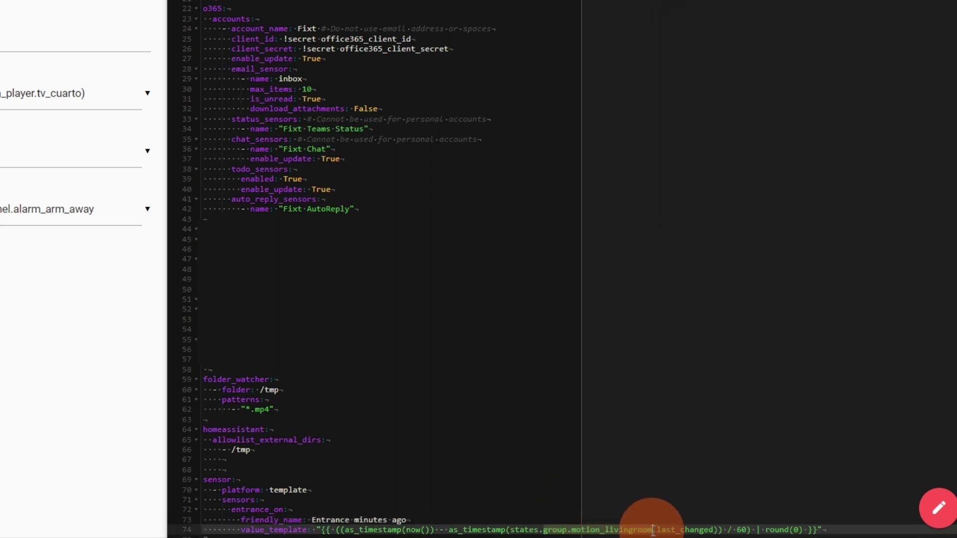
pyautogui.write('binary_sensor.')
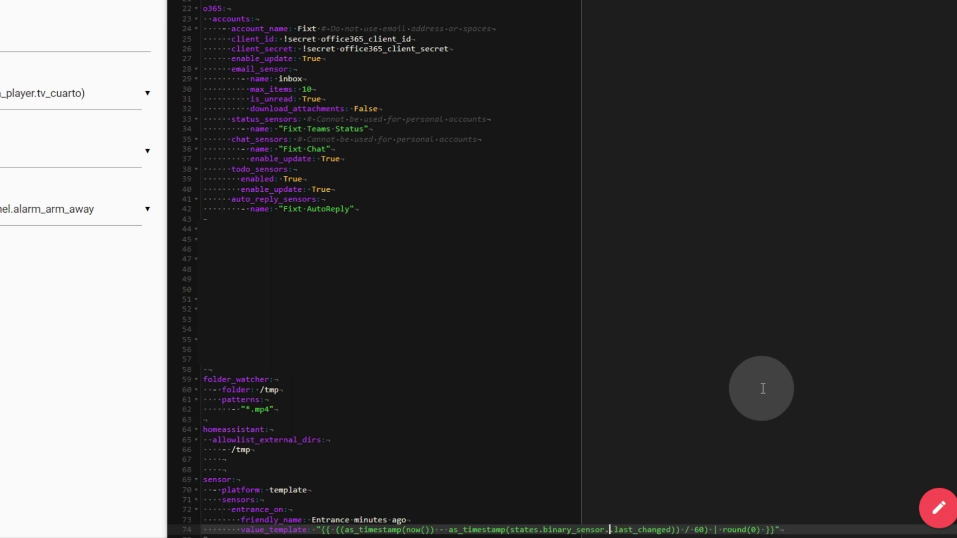
pyautogui.write('entrance_do')
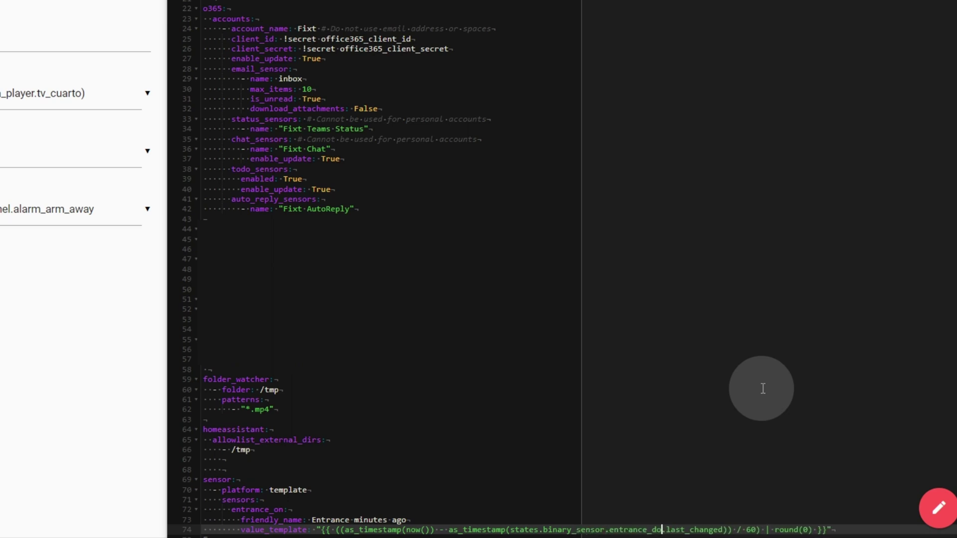
pyautogui.write('or')
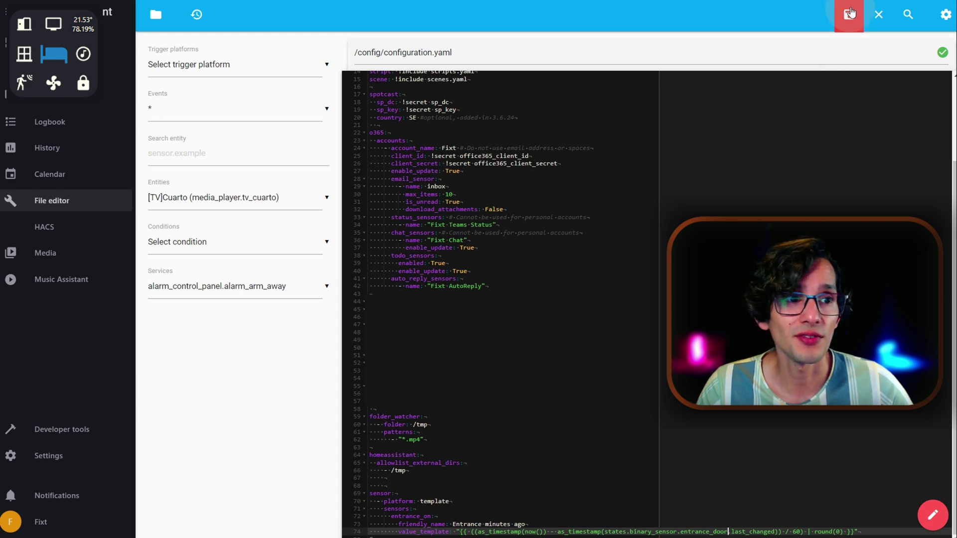
pyautogui.click(850, 13)
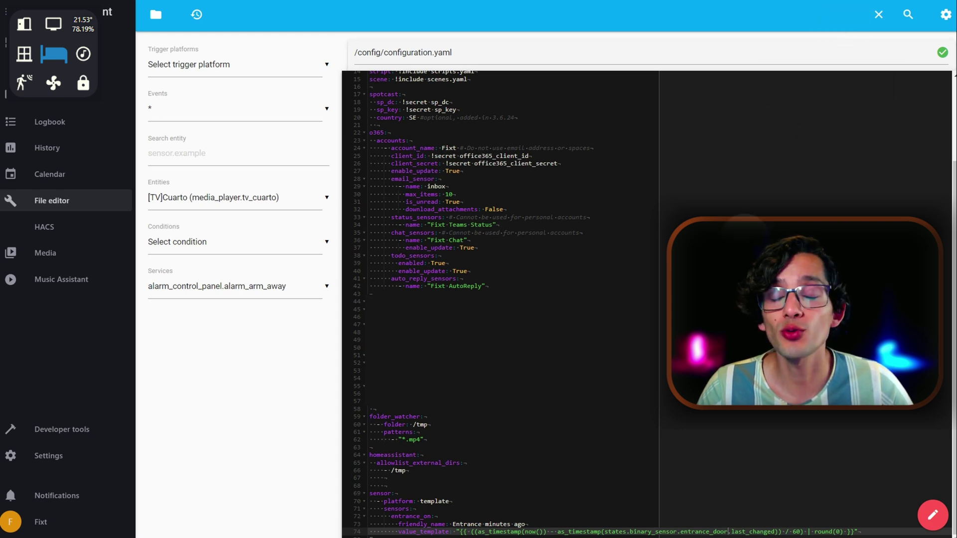
# Step: Restart Home Assistant from the developer tools to load the new template sensor
pyautogui.click(52, 432)
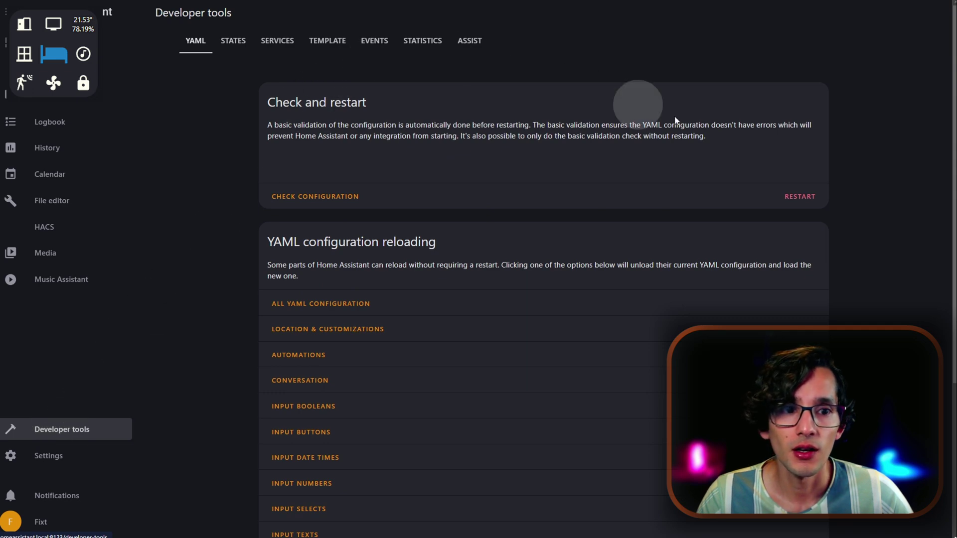
pyautogui.click(807, 197)
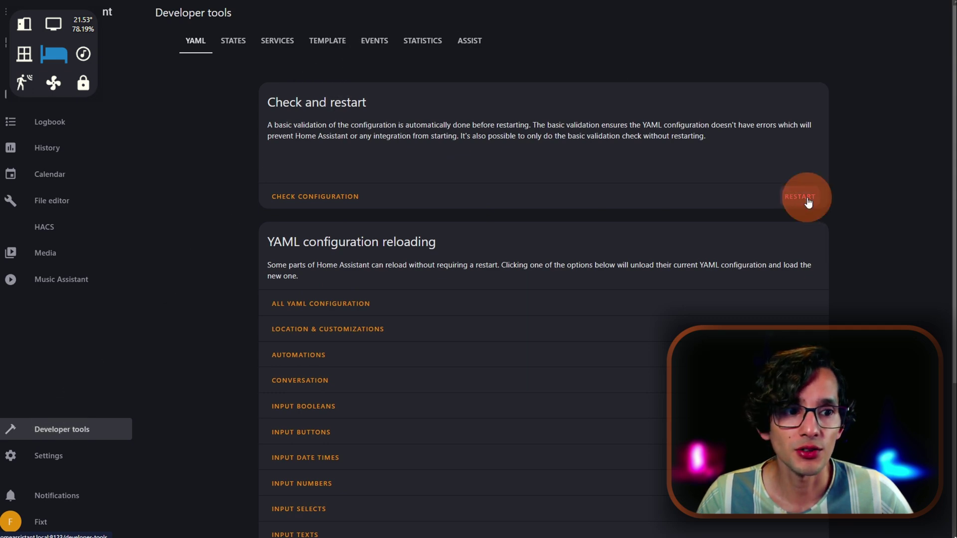
pyautogui.click(476, 293)
pyautogui.click(545, 308)
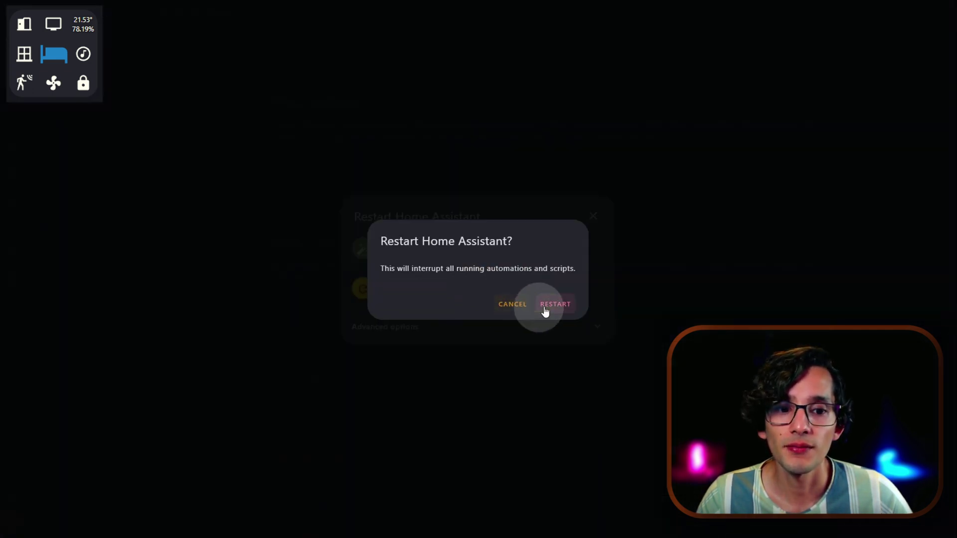
pyautogui.click(558, 302)
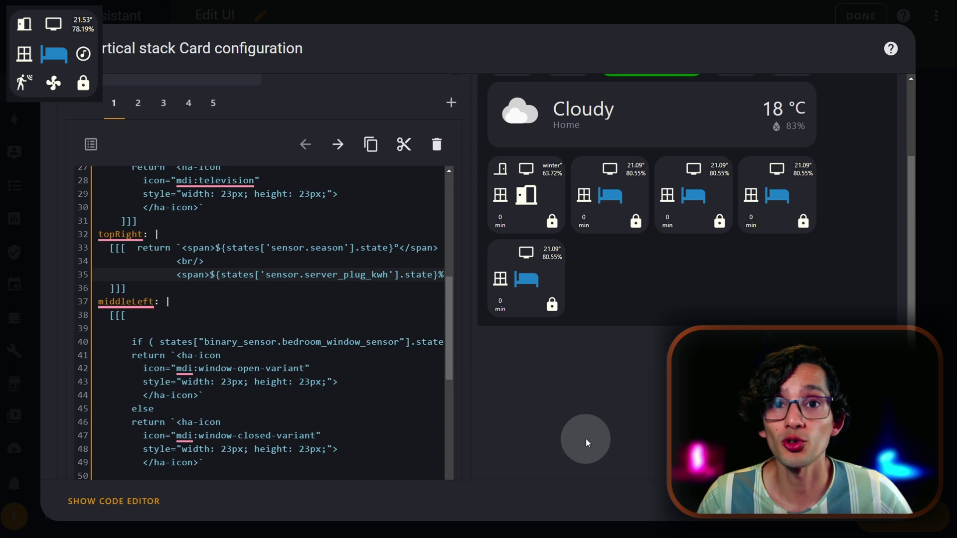
# Step: Replace the bedroom motion sensor in the first area button's bottomLeft field with binary_sensor.entrance_motion_sensor
pyautogui.scroll(-2, 395, 317)
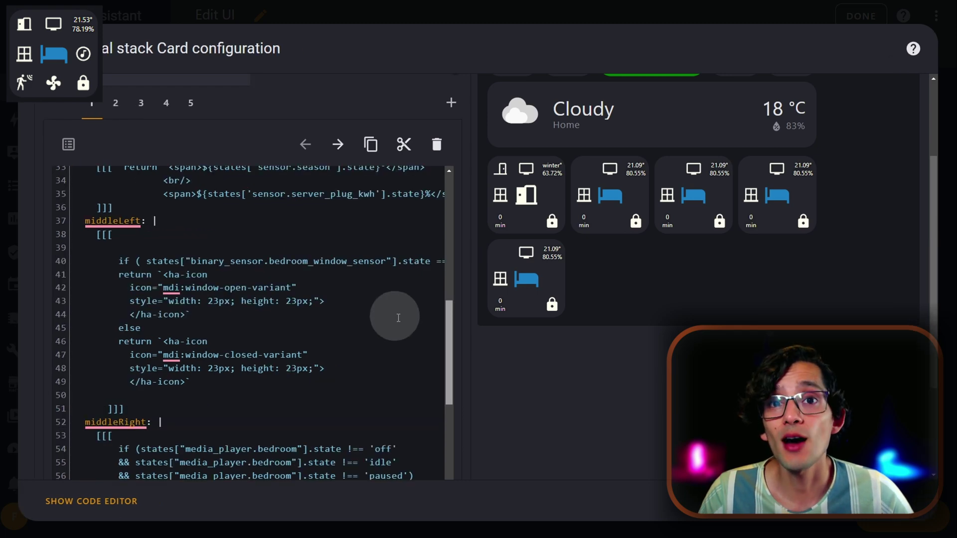
pyautogui.moveTo(449, 342); pyautogui.dragTo(457, 441)
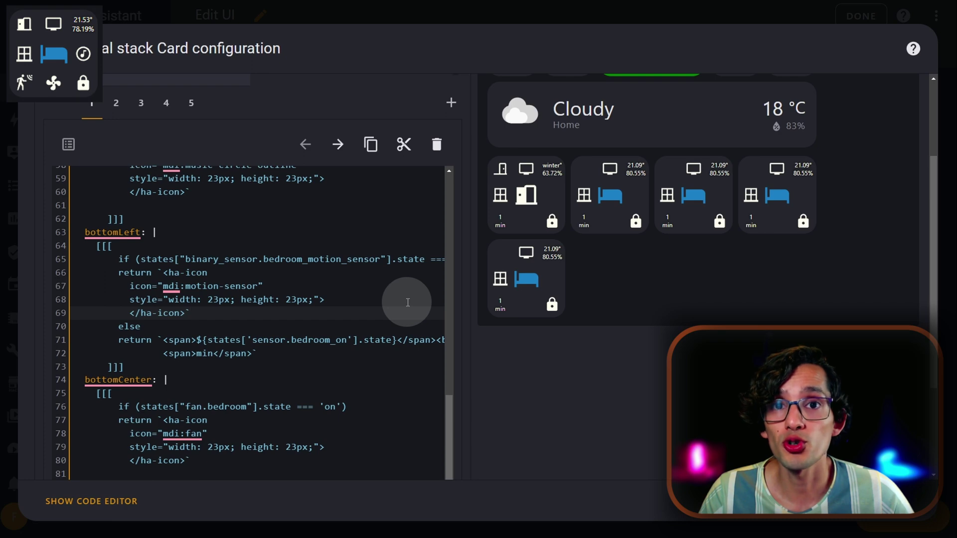
pyautogui.moveTo(382, 258); pyautogui.dragTo(256, 256)
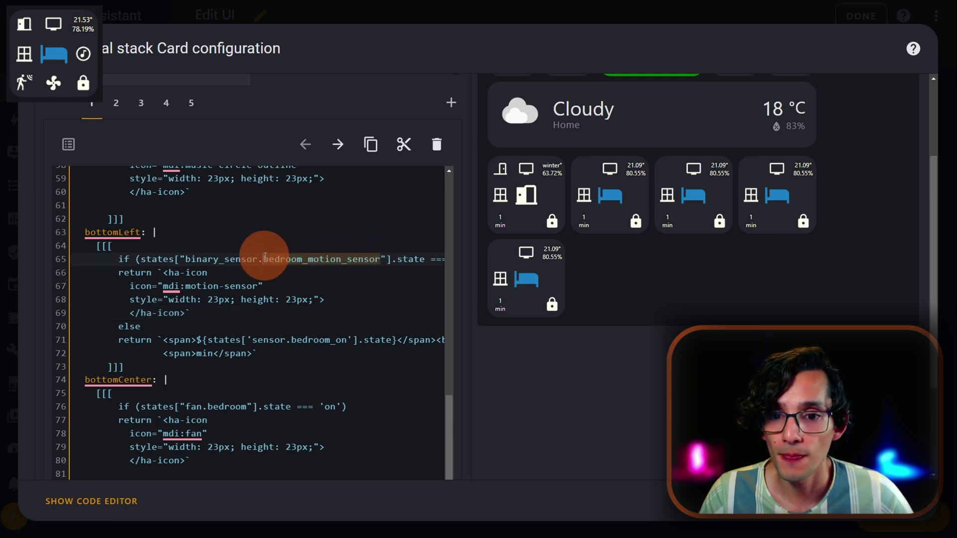
pyautogui.write('entr')
pyautogui.click(299, 290)
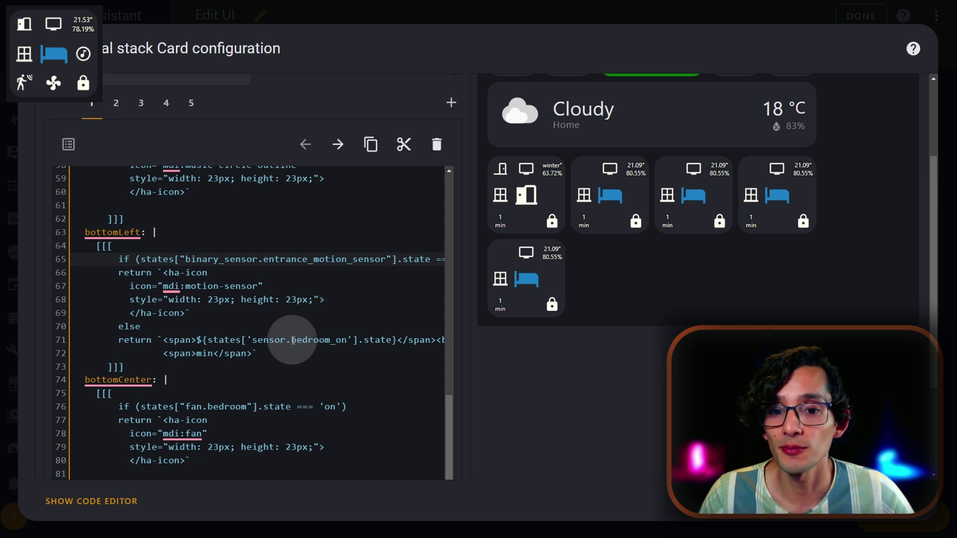
# Step: Replace sensor.bedroom_on in the bottomLeft minutes text with sensor.entrance_on and save the vertical stack card
pyautogui.moveTo(291, 341); pyautogui.dragTo(344, 346)
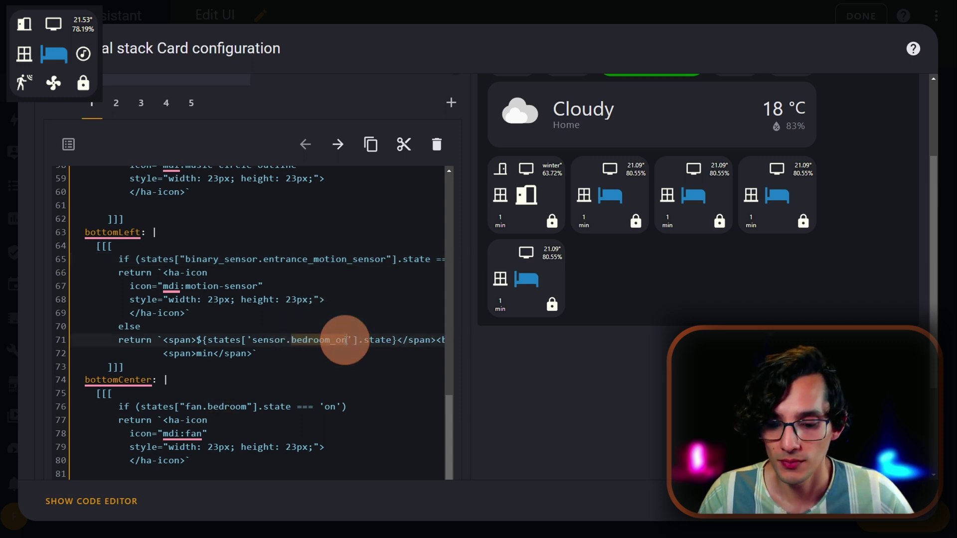
pyautogui.write('entran')
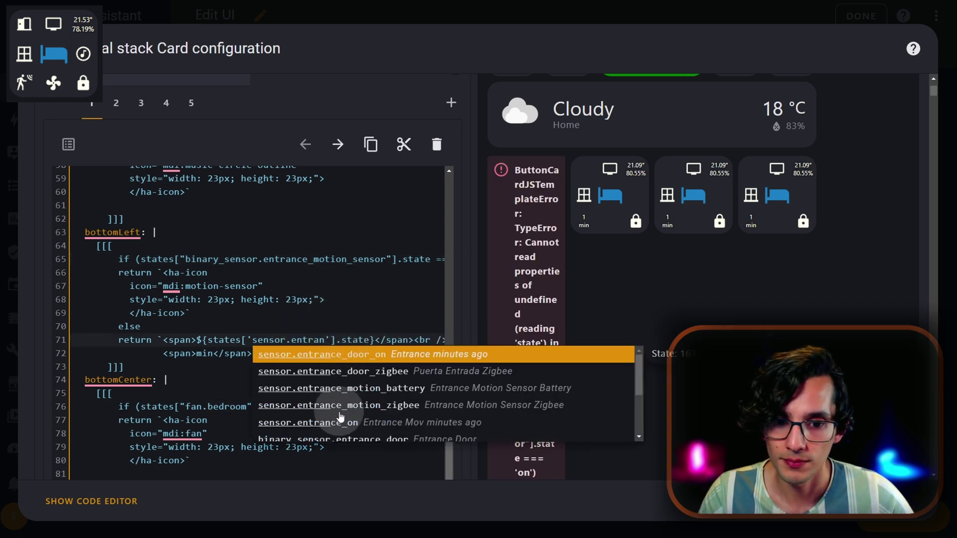
pyautogui.click(338, 427)
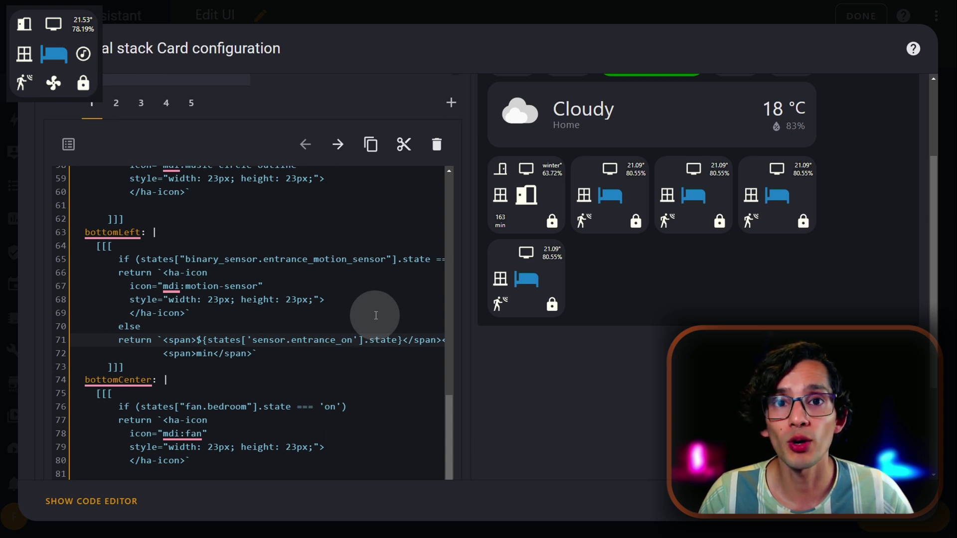
pyautogui.scroll(-1, 382, 293)
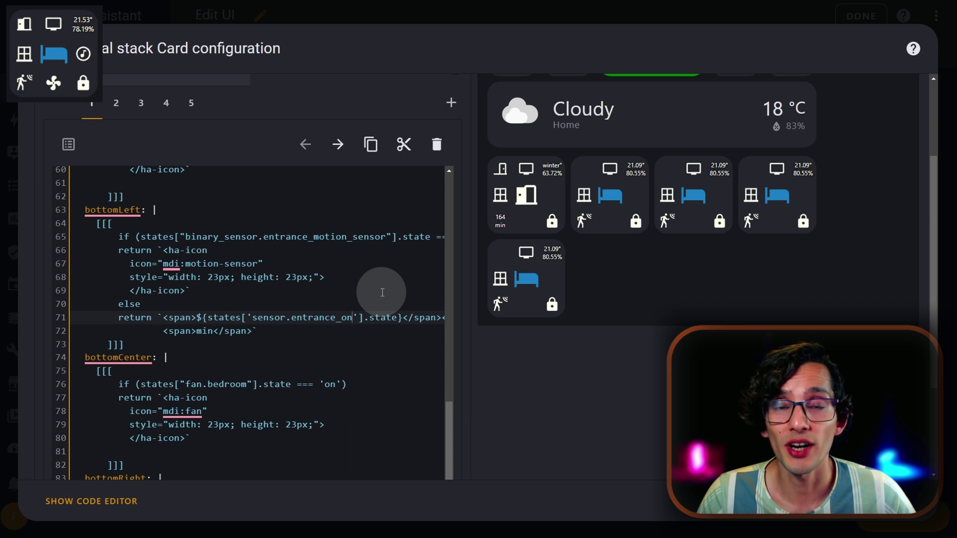
pyautogui.scroll(-5, 383, 293)
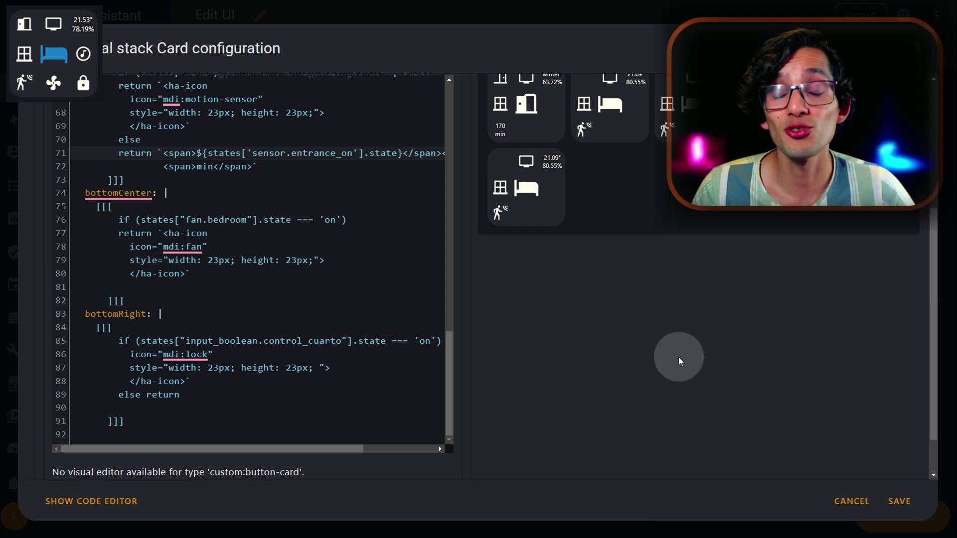
pyautogui.click(905, 500)
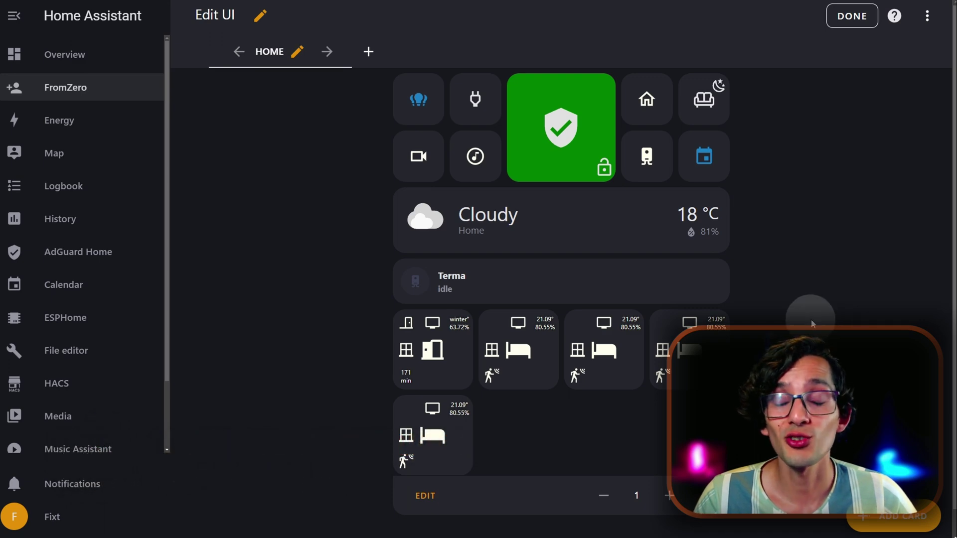
# Step: Add a dashboard view with icon mdi:bed and URL bed, set as a subview, and save it
pyautogui.click(369, 53)
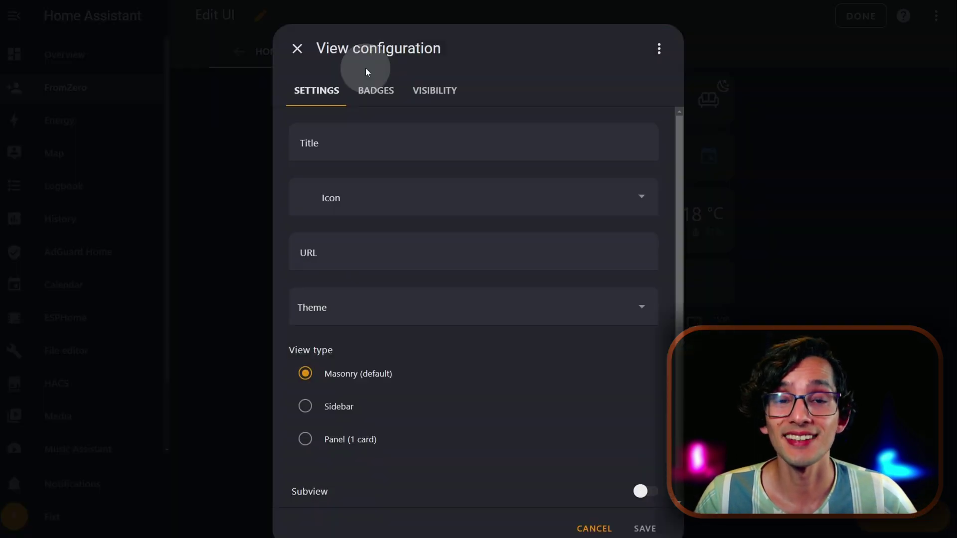
pyautogui.click(354, 197)
pyautogui.write('bed')
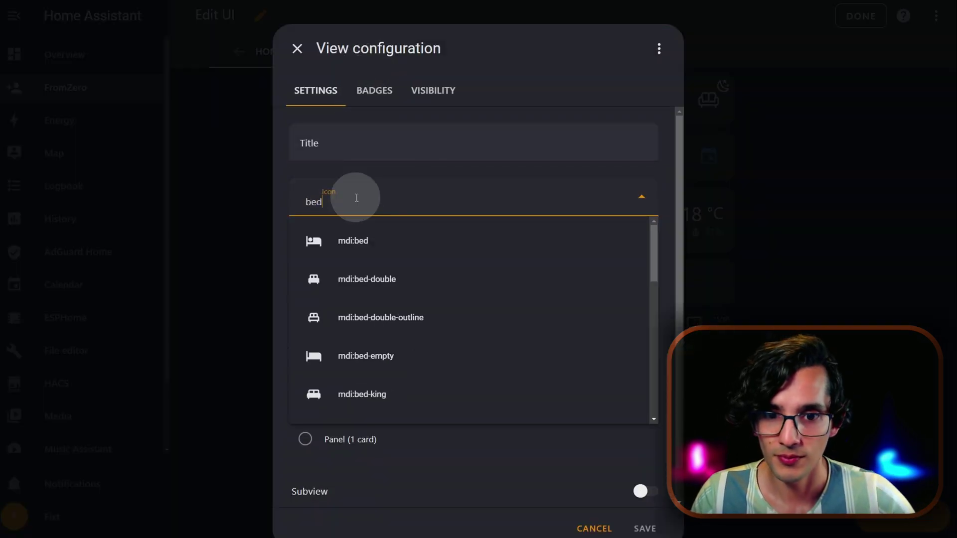
pyautogui.click(358, 241)
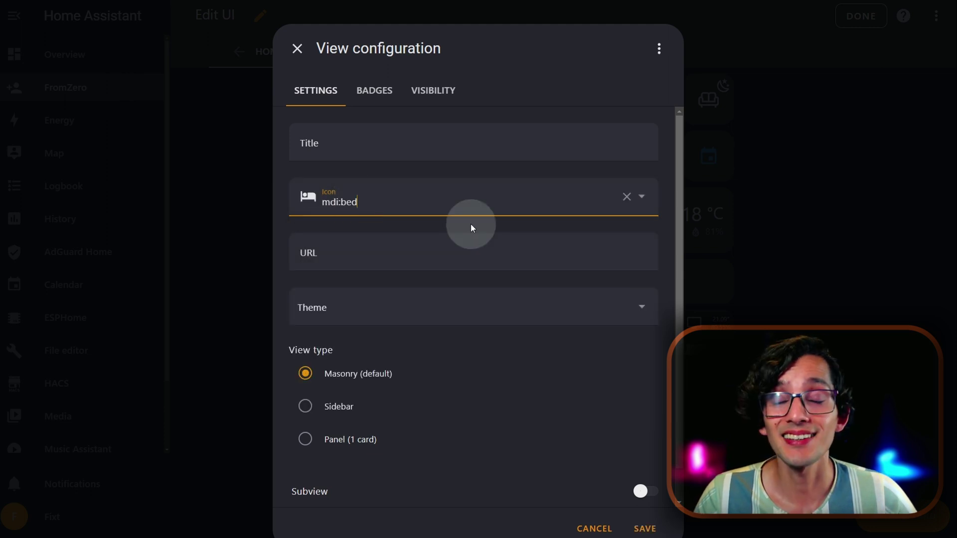
pyautogui.click(406, 249)
pyautogui.write('bed')
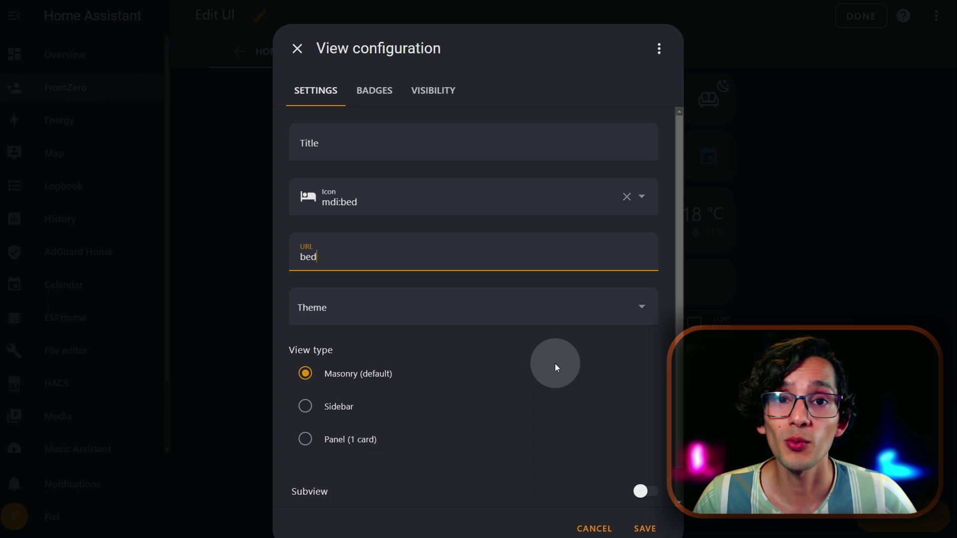
pyautogui.click(645, 493)
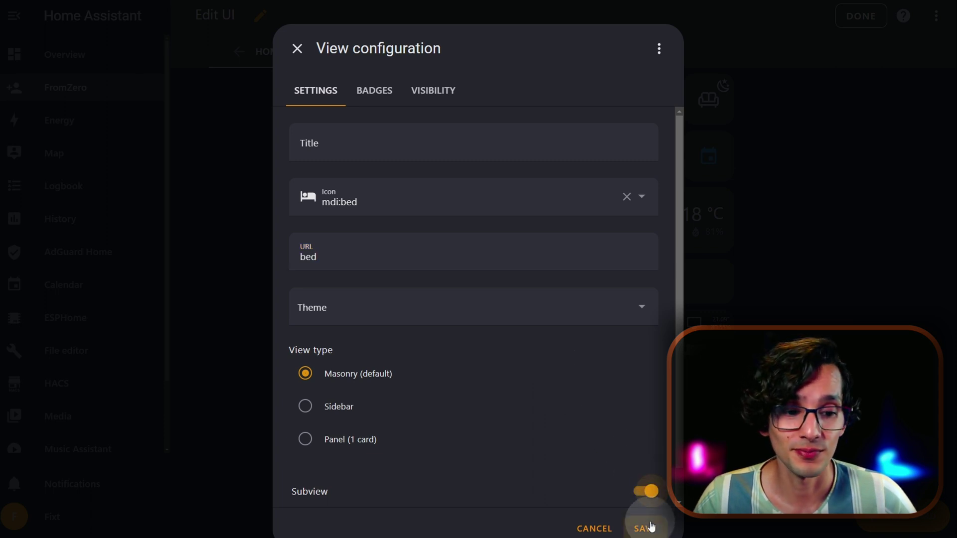
pyautogui.click(646, 528)
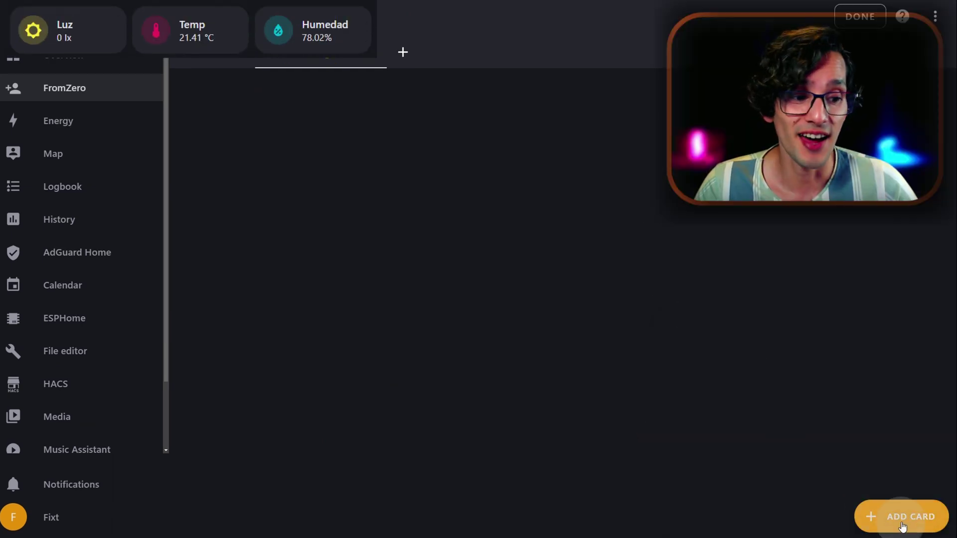
# Step: Add a vertical stack card to the new bed view and insert a grid card inside it
pyautogui.click(904, 525)
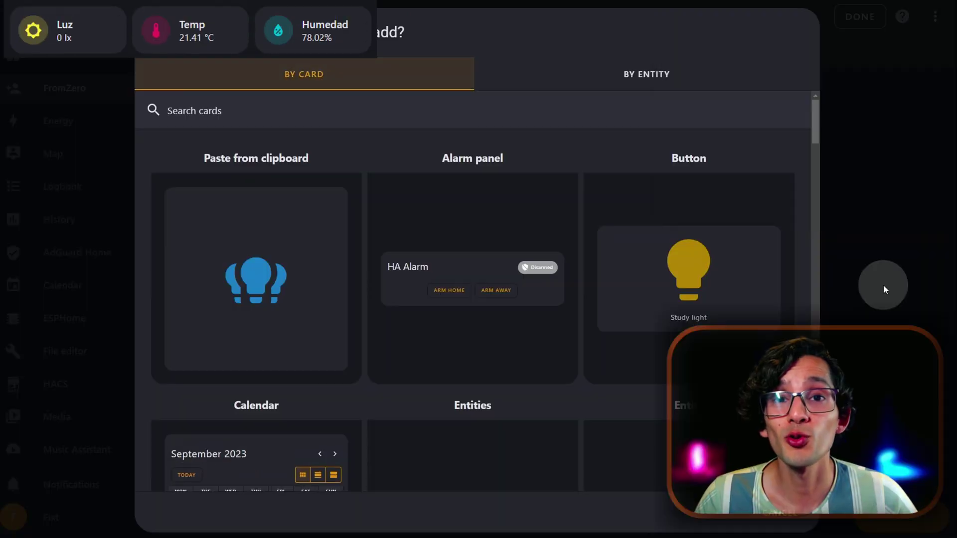
pyautogui.click(349, 114)
pyautogui.write('v')
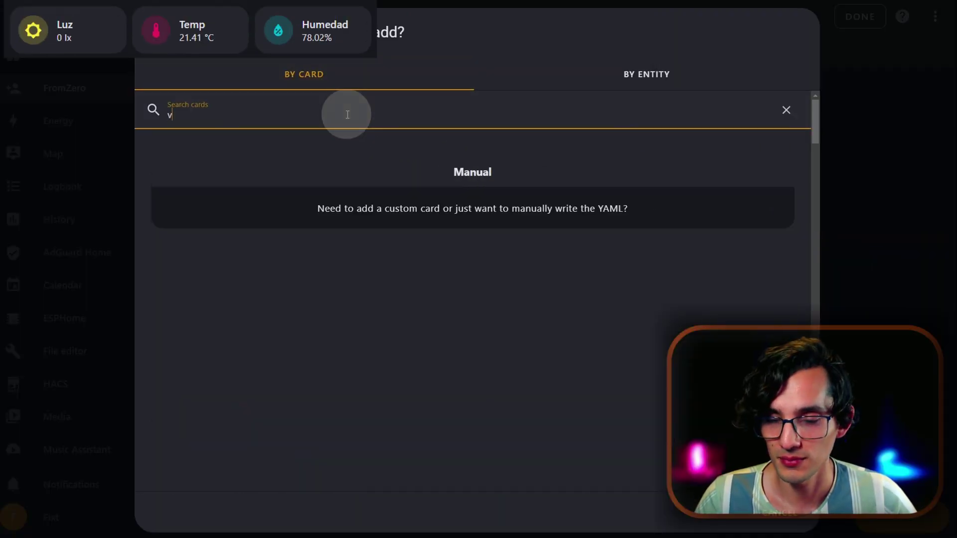
pyautogui.write('er')
pyautogui.click(349, 193)
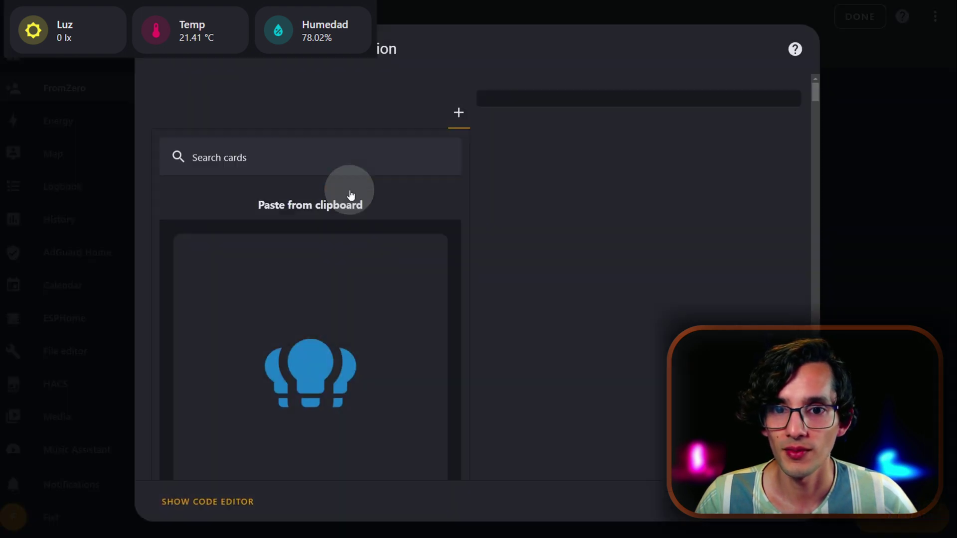
pyautogui.click(350, 195)
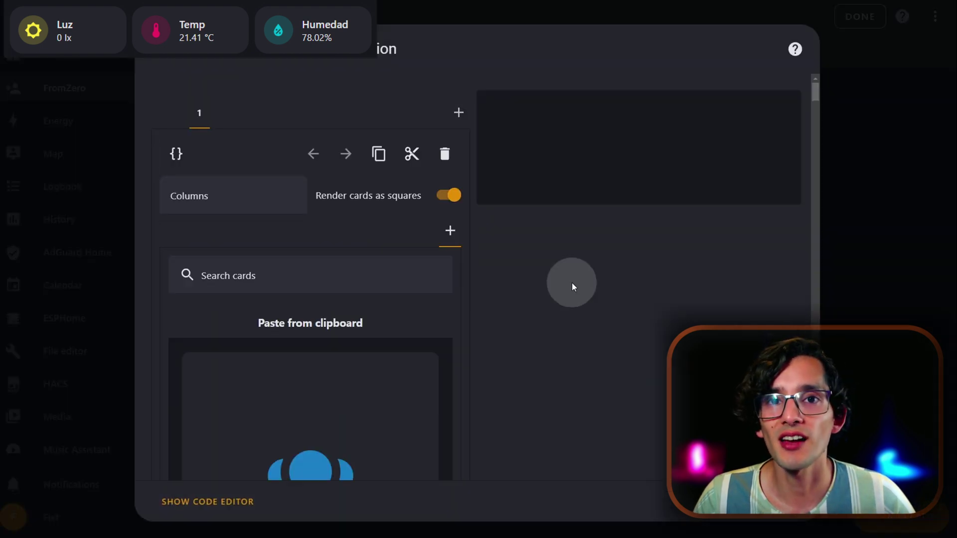
# Step: Fill the grid with three tile cards and turn off rendering cards as squares
pyautogui.click(321, 273)
pyautogui.write('til')
pyautogui.click(343, 368)
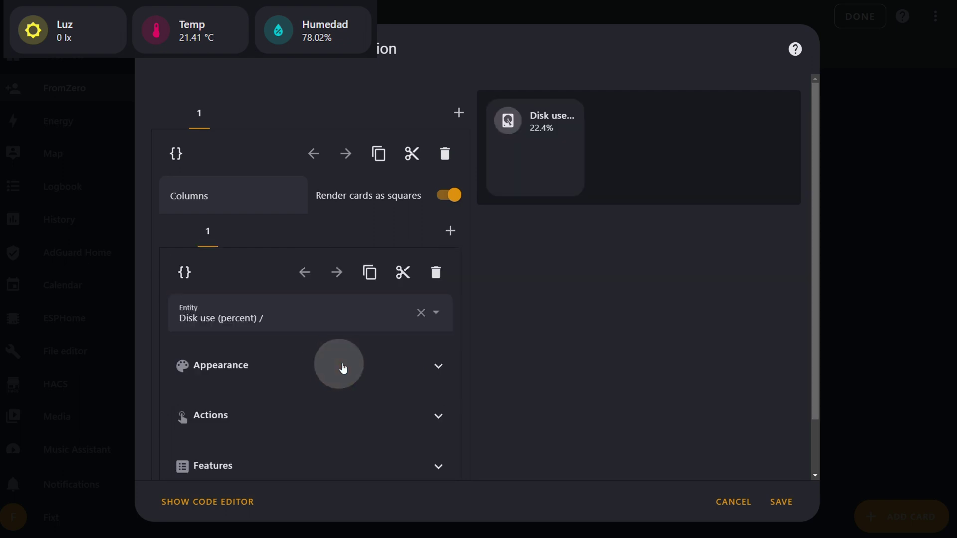
pyautogui.click(450, 230)
pyautogui.click(245, 277)
pyautogui.write('ti')
pyautogui.click(344, 368)
pyautogui.click(450, 230)
pyautogui.click(255, 274)
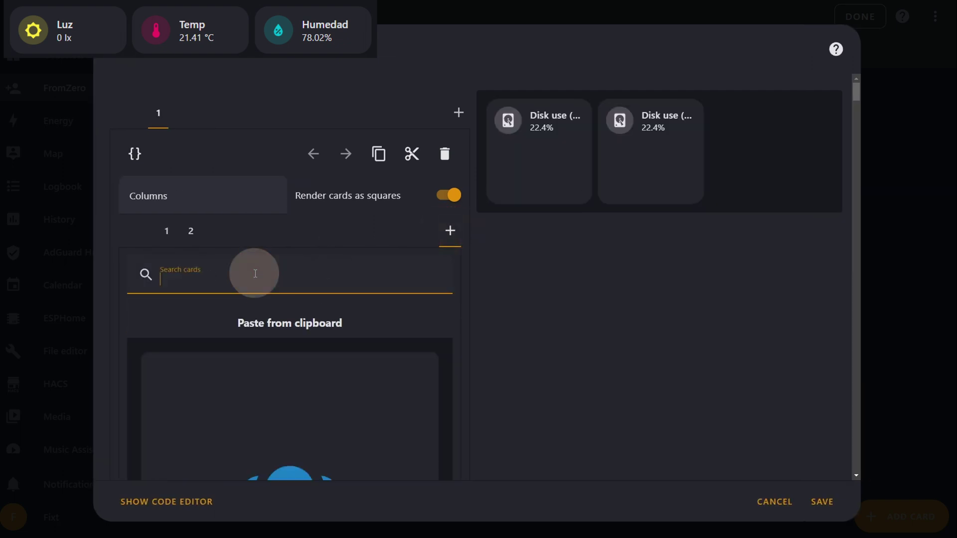
pyautogui.write('til')
pyautogui.click(299, 329)
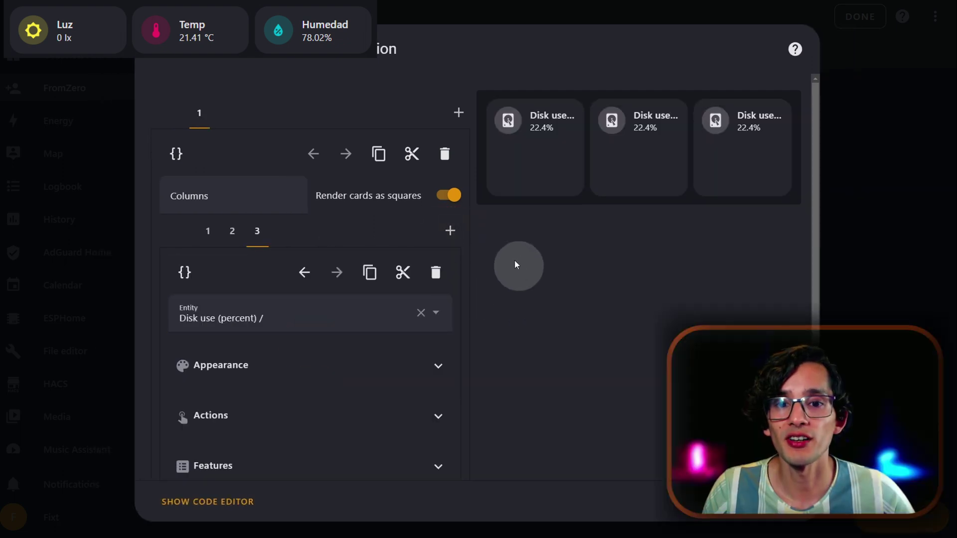
pyautogui.click(449, 195)
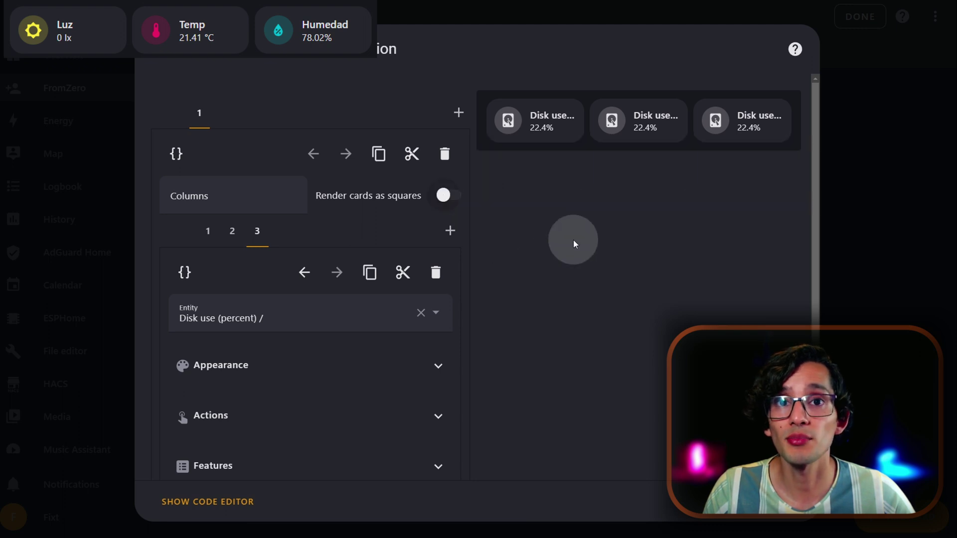
# Step: Set the first tile's entity to Bedroom 2 Motion Sensor Illuminance
pyautogui.click(209, 233)
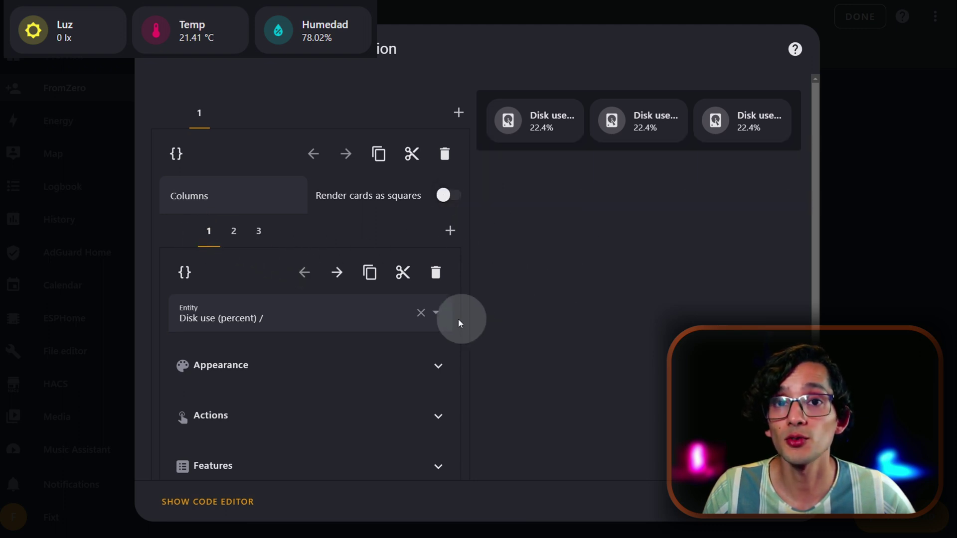
pyautogui.click(422, 315)
pyautogui.click(331, 312)
pyautogui.write('bedroom_il')
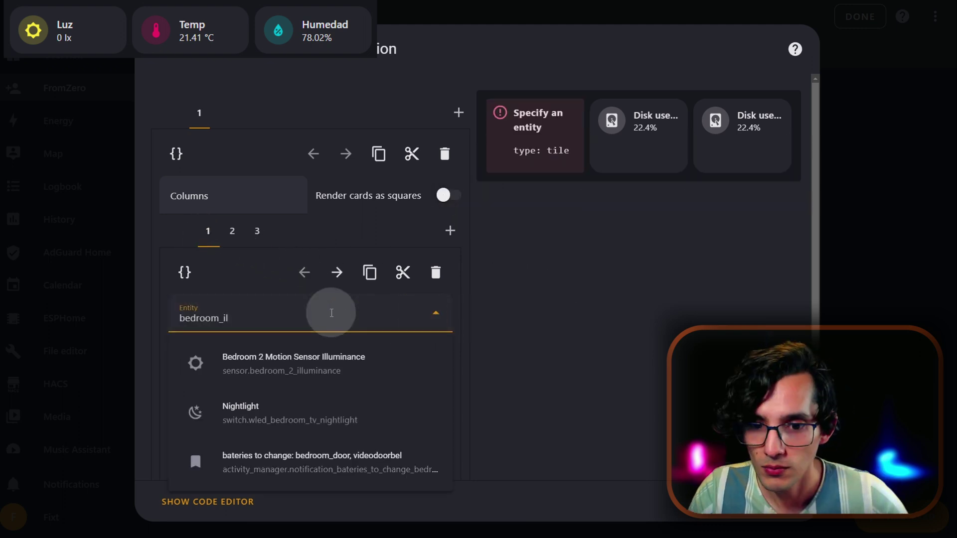
pyautogui.click(327, 364)
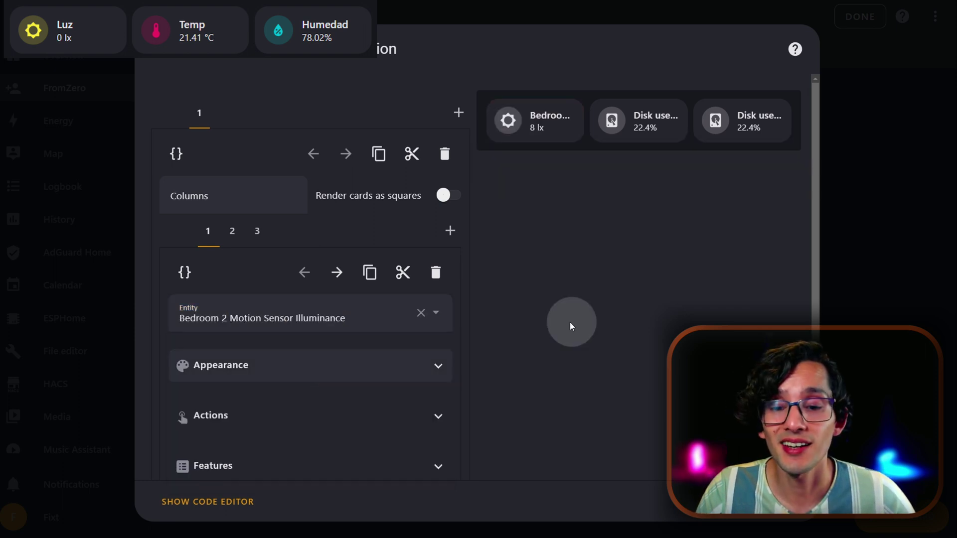
# Step: Set the first tile's appearance color to Yellow
pyautogui.click(427, 367)
pyautogui.scroll(-2, 526, 348)
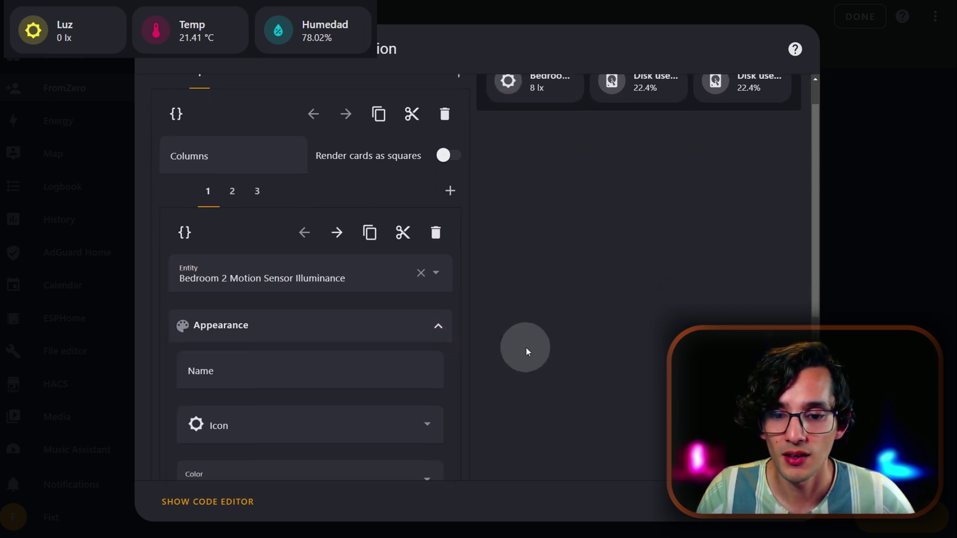
pyautogui.scroll(-1, 526, 348)
pyautogui.click(424, 378)
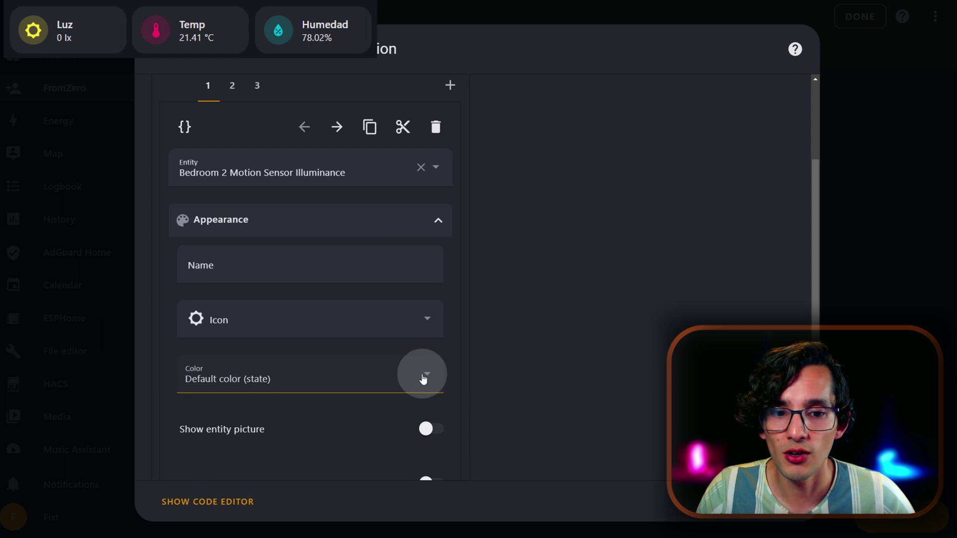
pyautogui.scroll(-5, 241, 249)
pyautogui.click(240, 203)
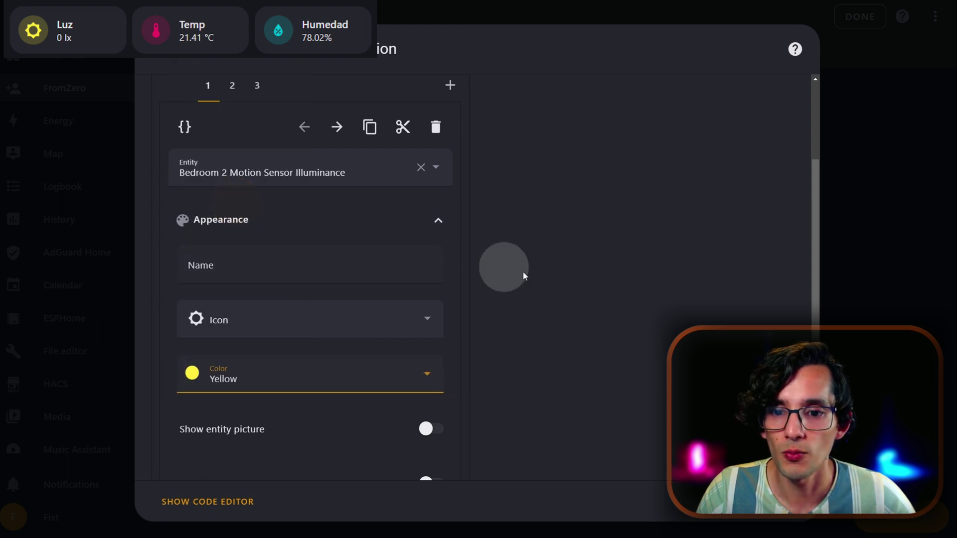
# Step: Set the second tile's entity to Bedroom Temperature (sensor.temperature_bedroom)
pyautogui.scroll(2, 564, 288)
pyautogui.scroll(-1, 563, 288)
pyautogui.click(232, 158)
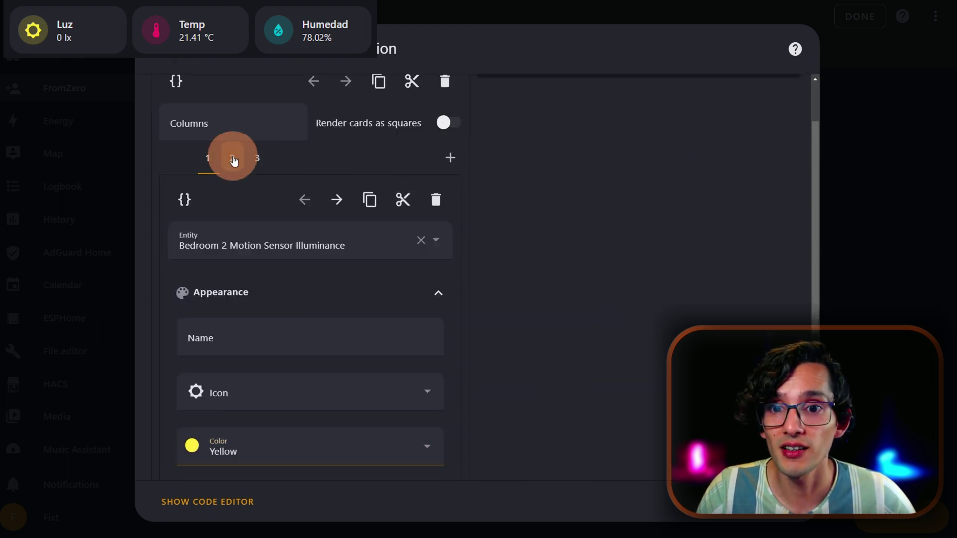
pyautogui.click(336, 240)
pyautogui.click(421, 239)
pyautogui.write('temperature_be')
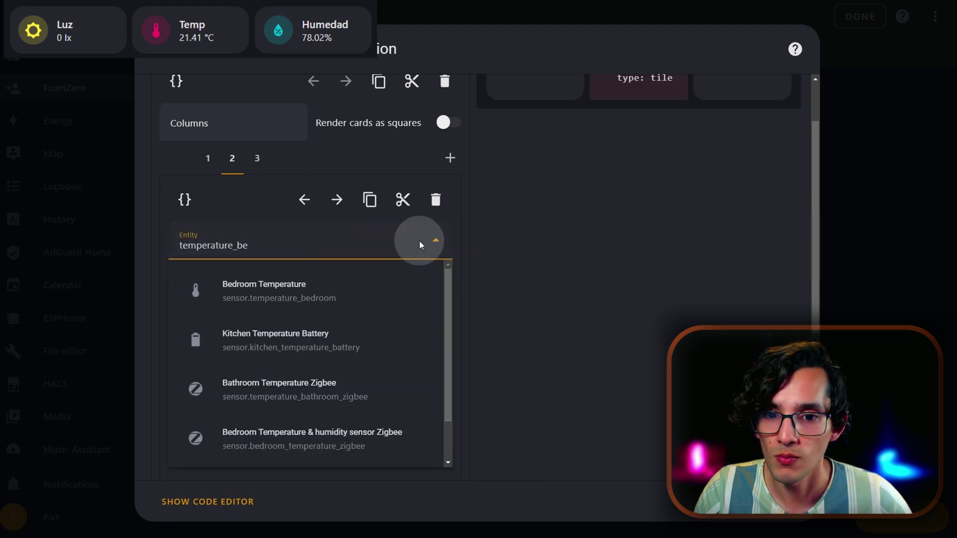
pyautogui.click(346, 297)
# Step: Set the Bedroom Temperature tile's appearance color to blue
pyautogui.scroll(-4, 567, 274)
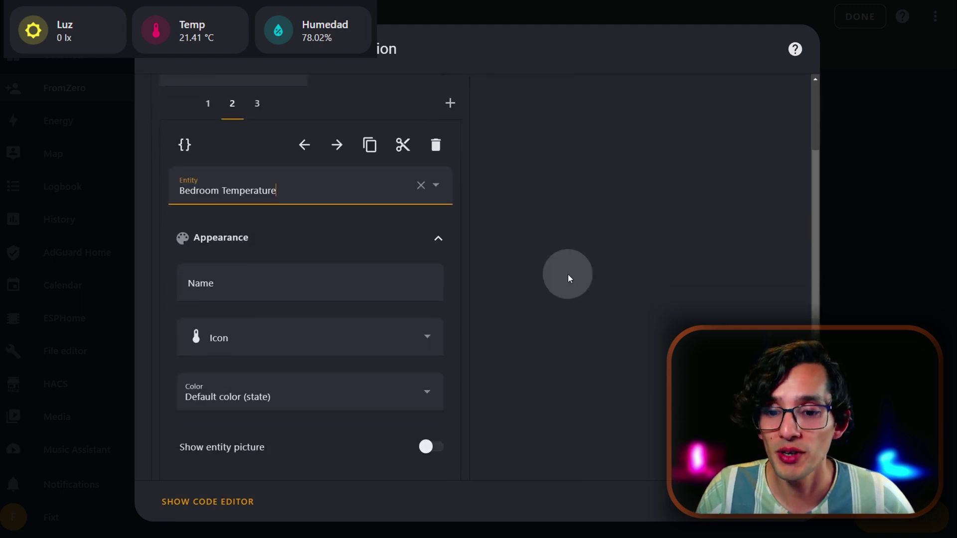
pyautogui.click(426, 300)
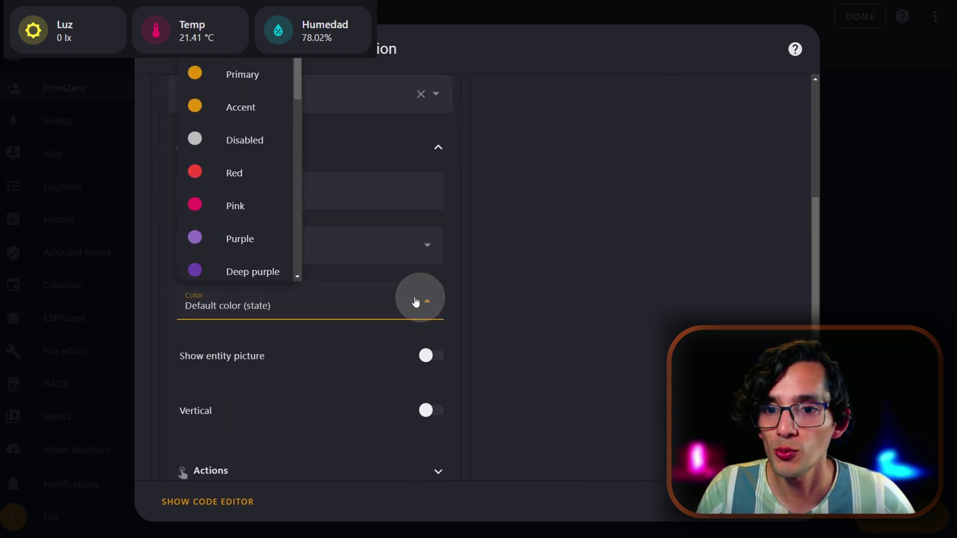
pyautogui.scroll(-3, 236, 188)
pyautogui.click(234, 208)
pyautogui.scroll(5, 565, 239)
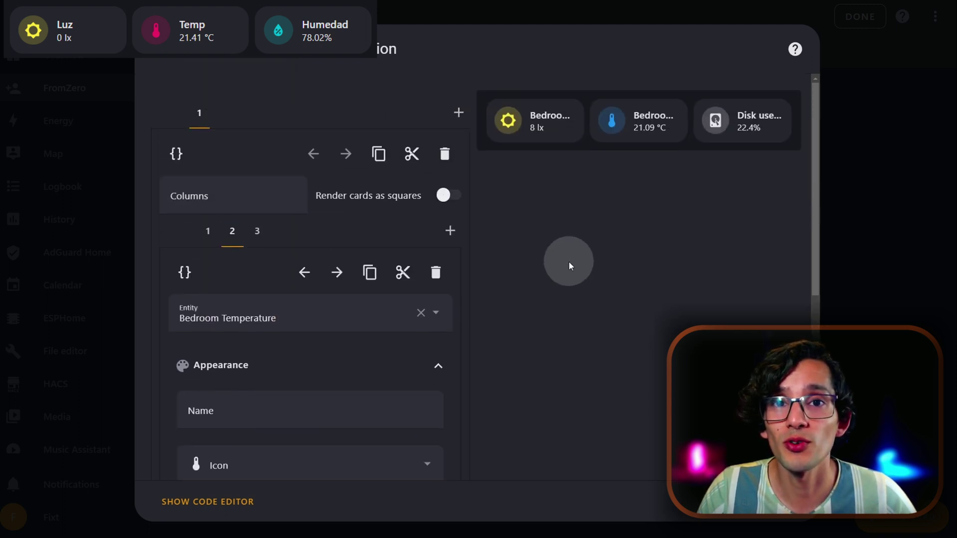
# Step: Set the third tile's entity to Bedroom Humidity
pyautogui.click(258, 231)
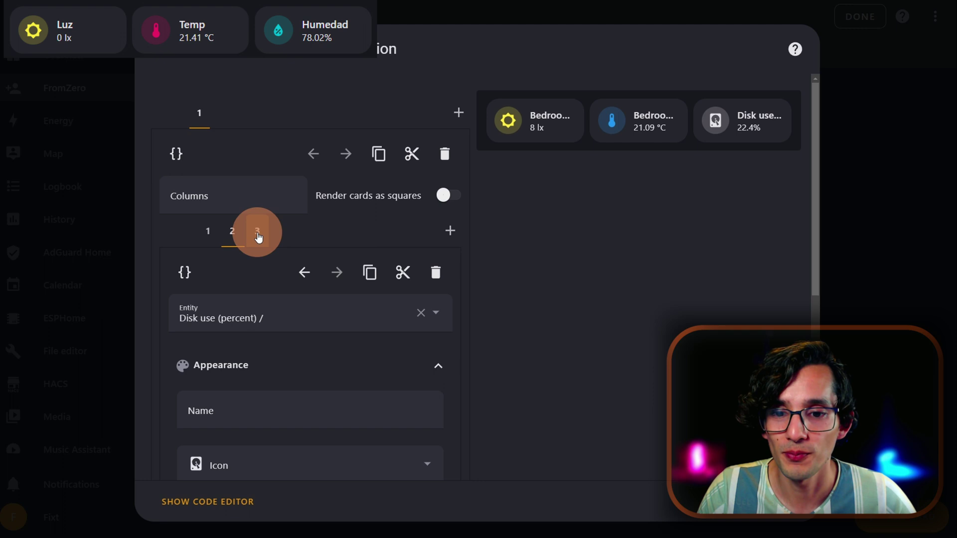
pyautogui.click(303, 310)
pyautogui.write('humidity')
pyautogui.click(325, 503)
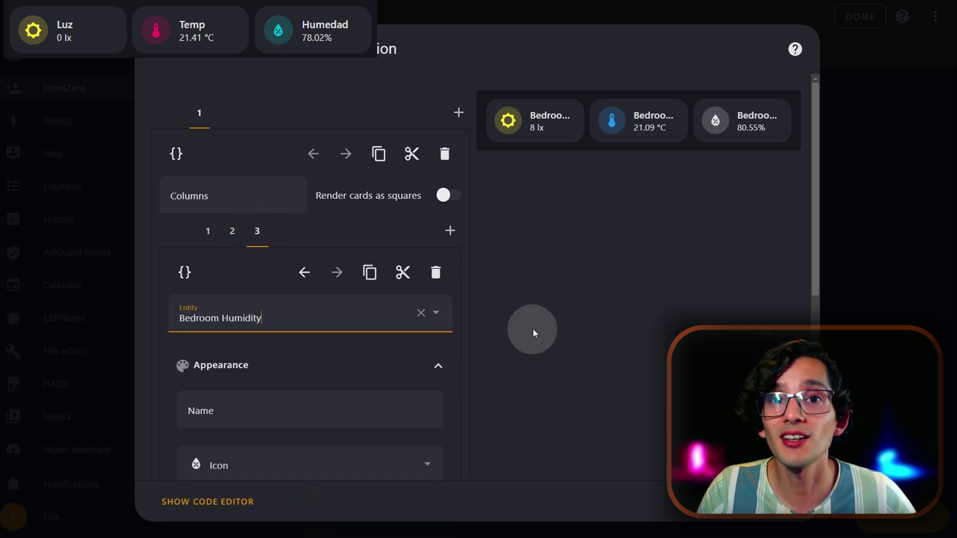
# Step: Set the Bedroom Humidity tile's appearance color to Red
pyautogui.scroll(-3, 534, 329)
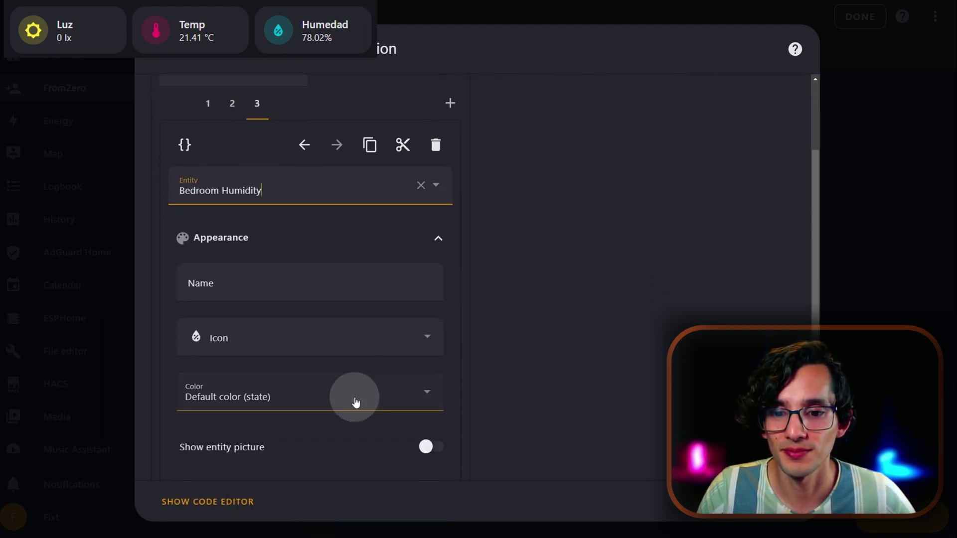
pyautogui.click(355, 402)
pyautogui.click(246, 168)
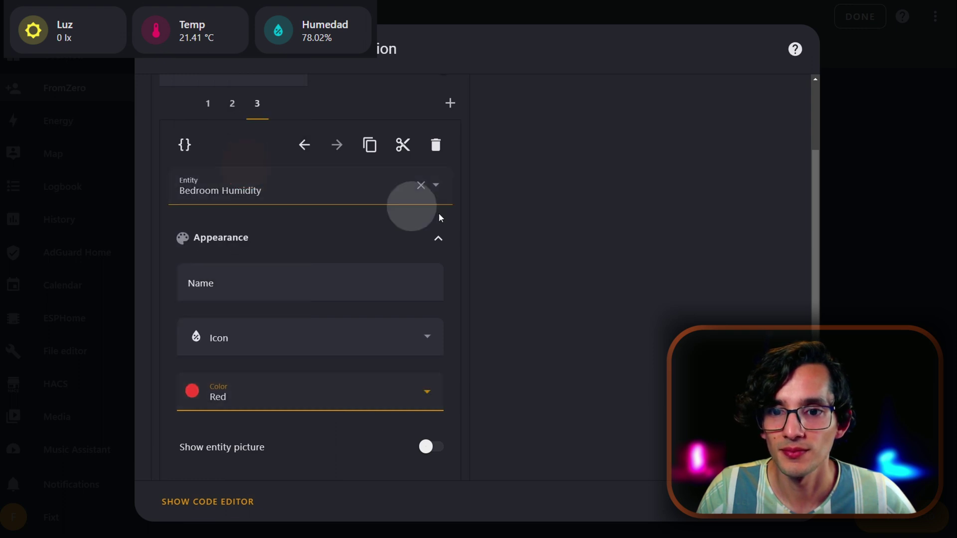
pyautogui.scroll(3, 609, 329)
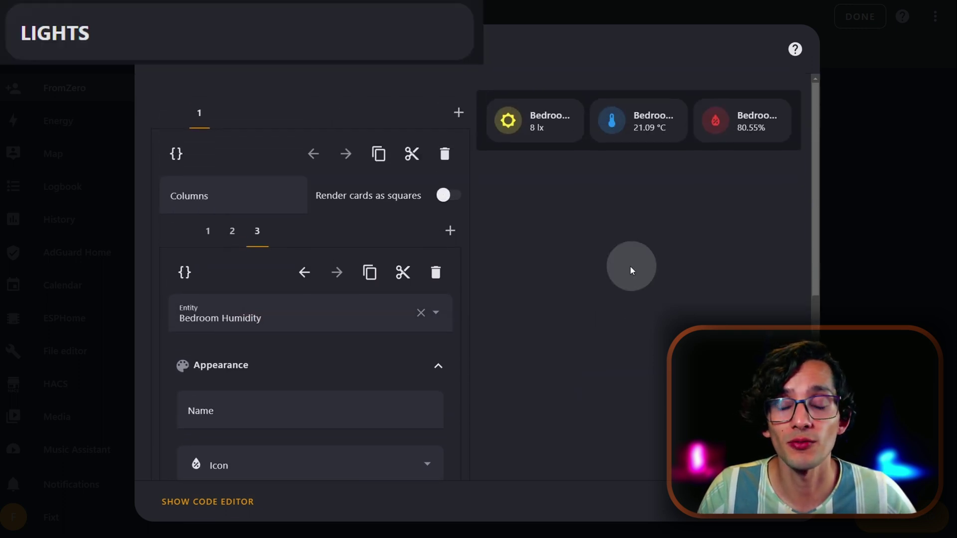
# Step: Add a manual card to the vertical stack and copy the Title Card YAML from the blog post's Title Markdown Card section
pyautogui.click(459, 113)
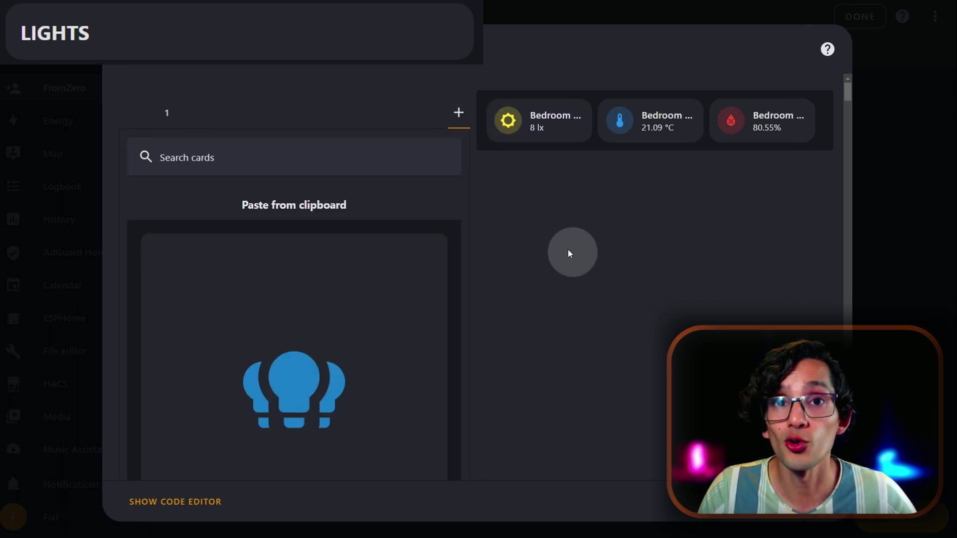
pyautogui.click(342, 152)
pyautogui.write('manu')
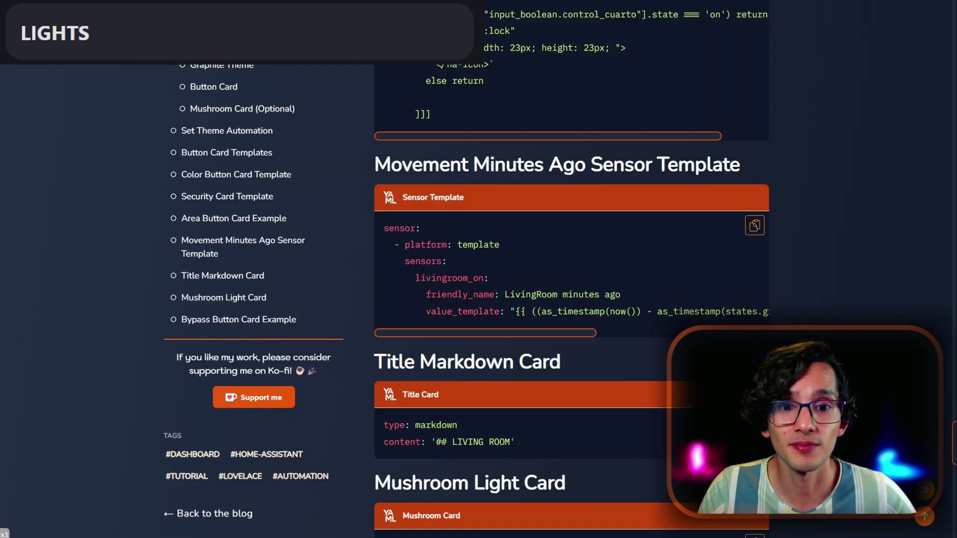
pyautogui.click(234, 275)
pyautogui.click(753, 114)
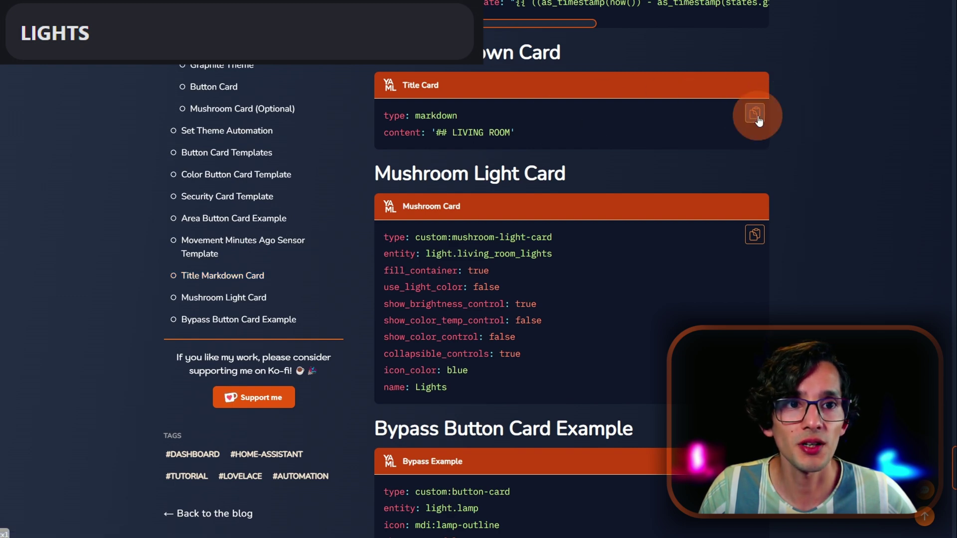
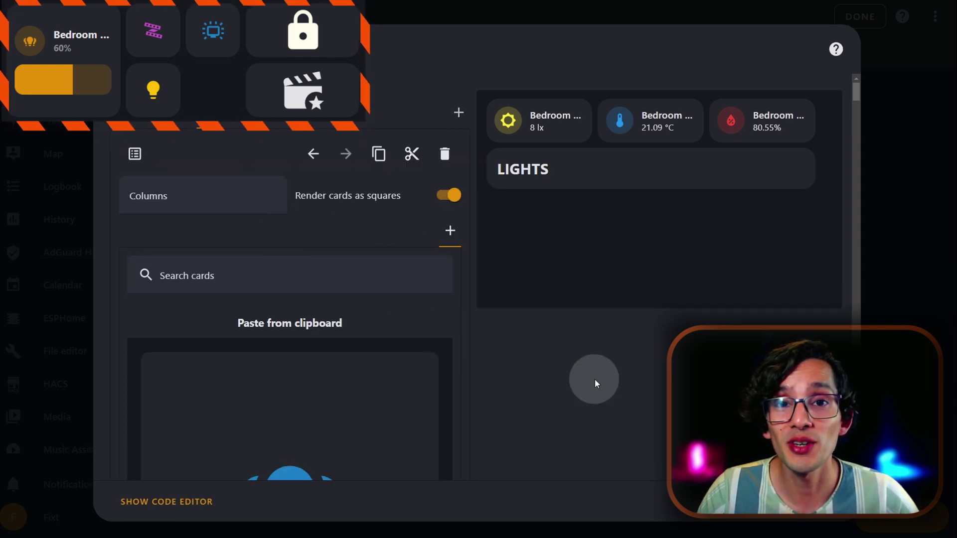
# Step: Add a Custom: Mushroom Light Card to the empty grid below the LIGHTS title
pyautogui.click(235, 283)
pyautogui.write('m')
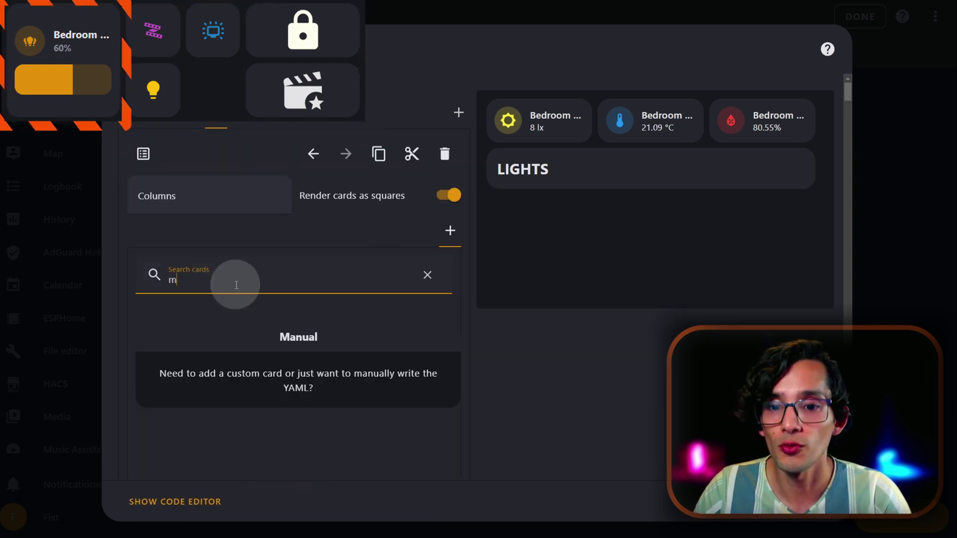
pyautogui.write('ushroom')
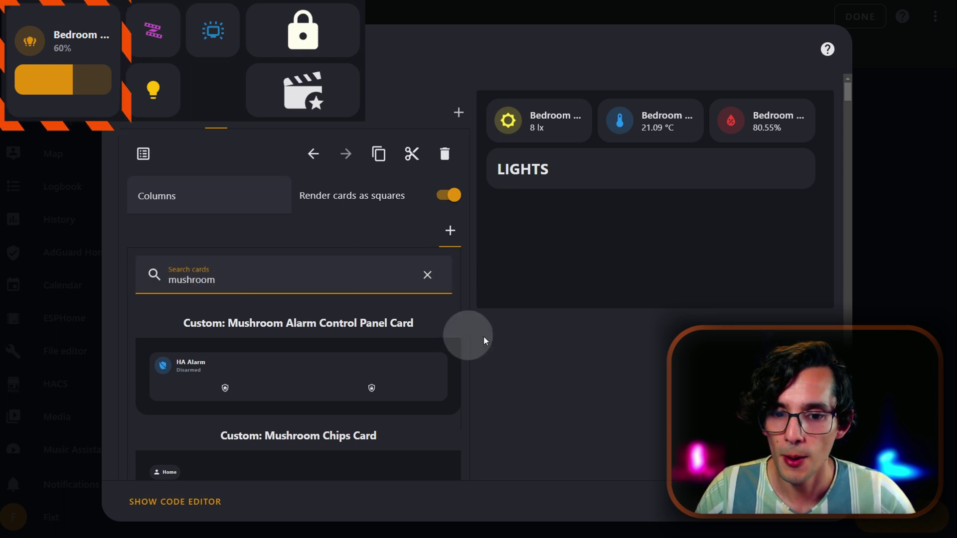
pyautogui.scroll(-10, 516, 337)
pyautogui.scroll(-5, 529, 316)
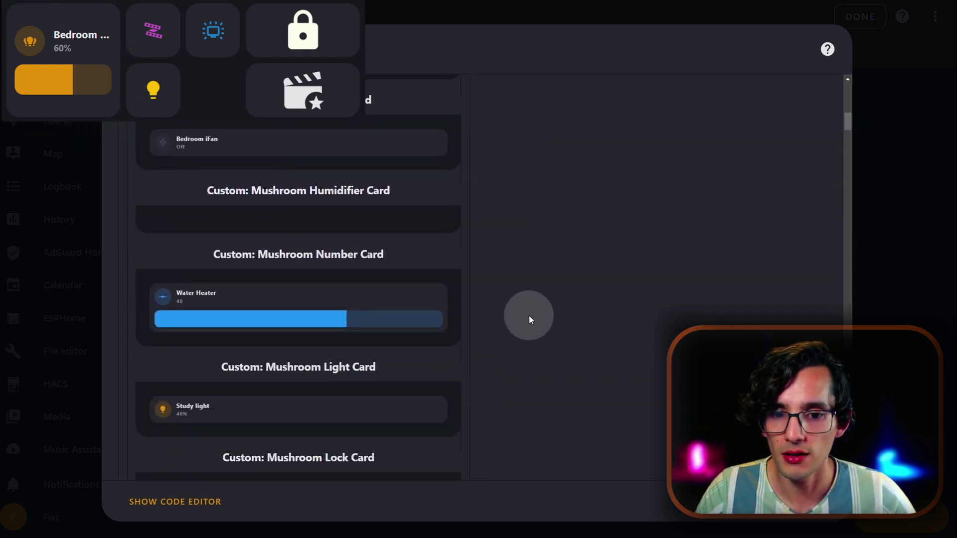
pyautogui.click(357, 279)
# Step: Set the Mushroom light card's entity to Bedroom Lights (light.bedroom_lights)
pyautogui.click(328, 311)
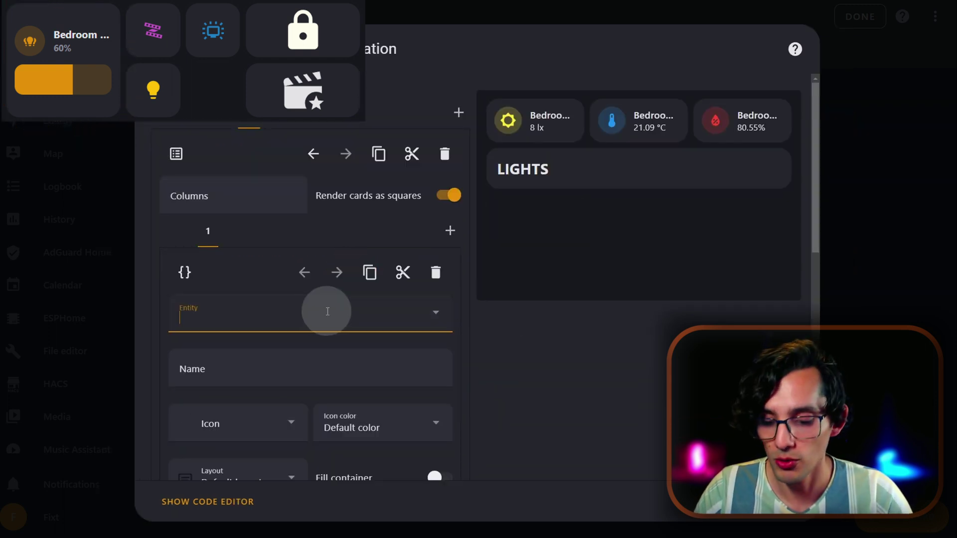
pyautogui.write('bed')
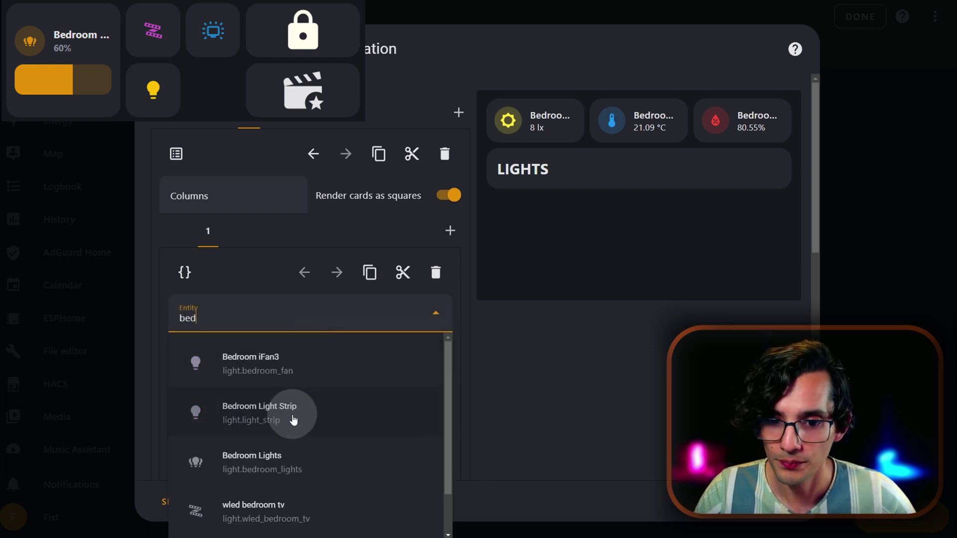
pyautogui.click(291, 457)
# Step: Enable Fill container and Brightness control for the Bedroom Lights Mushroom card
pyautogui.scroll(-2, 568, 319)
pyautogui.click(440, 406)
pyautogui.scroll(-5, 525, 369)
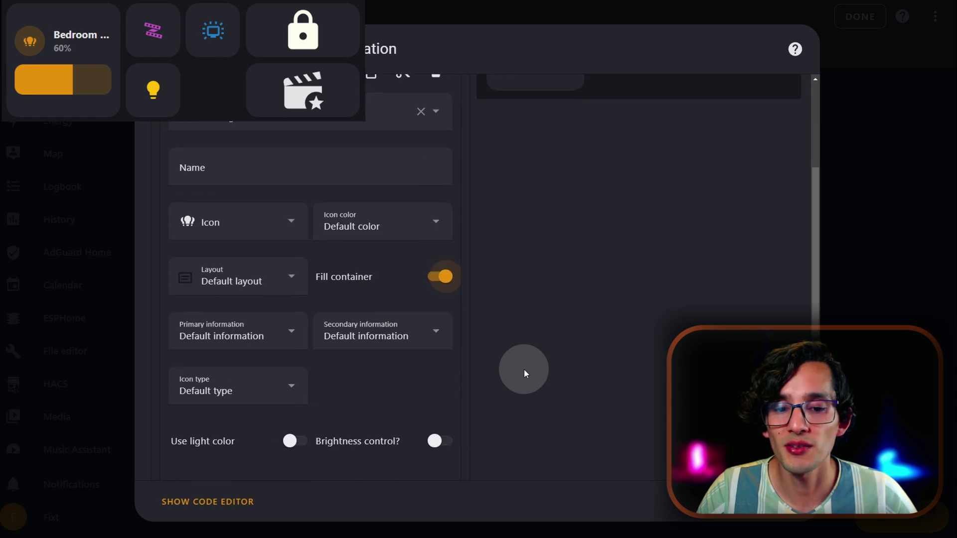
pyautogui.click(437, 351)
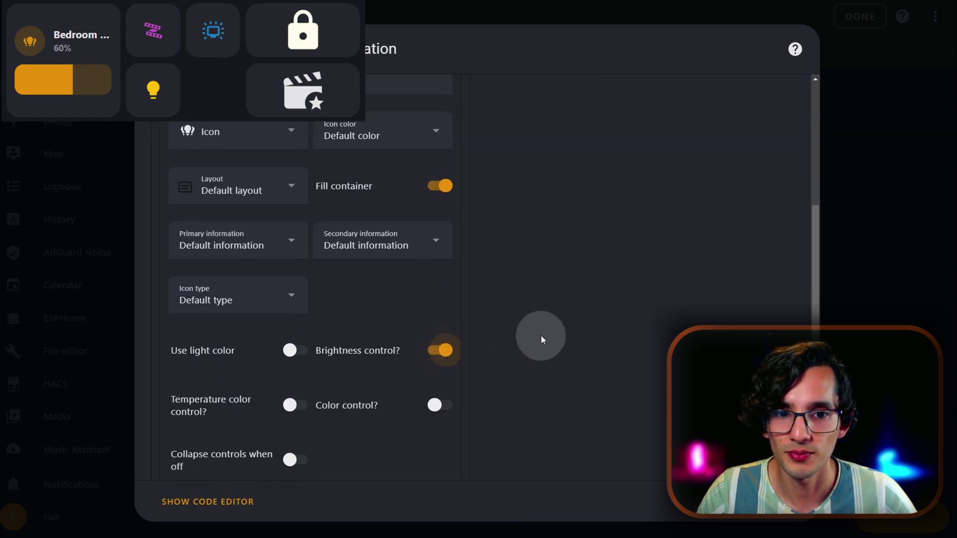
pyautogui.scroll(5, 540, 336)
pyautogui.scroll(2, 541, 339)
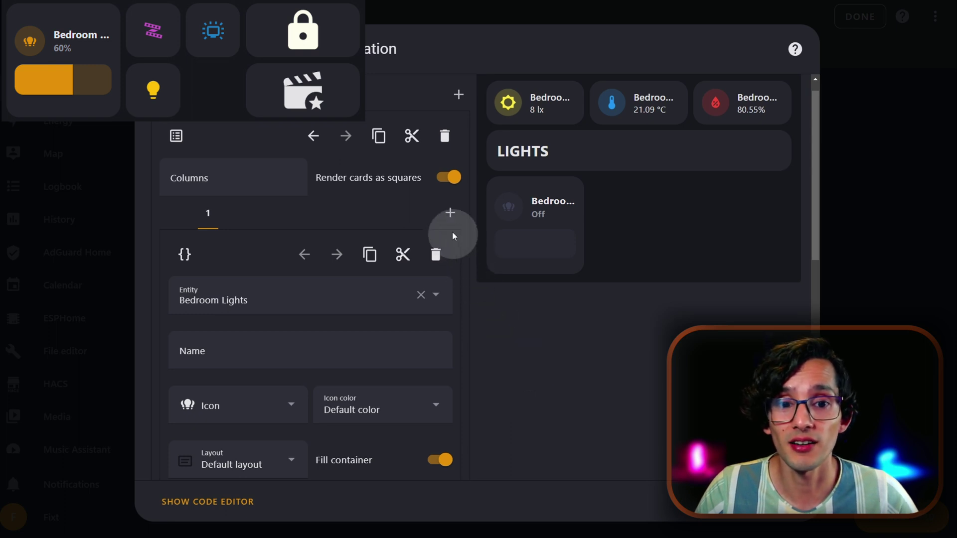
# Step: Add a tile card for Bedroom Lights to the lights grid as an alternative to the Mushroom card
pyautogui.click(449, 214)
pyautogui.click(273, 257)
pyautogui.write('tile')
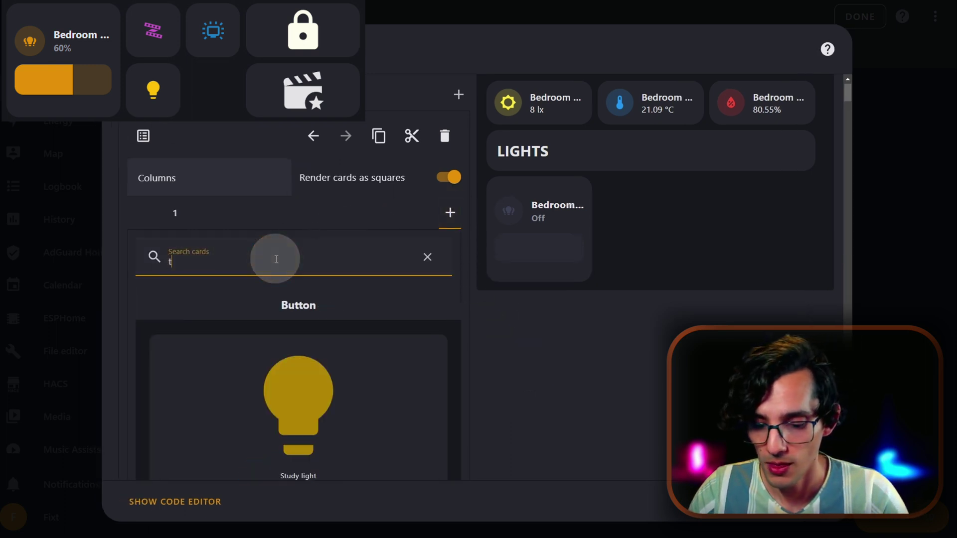
pyautogui.click(288, 355)
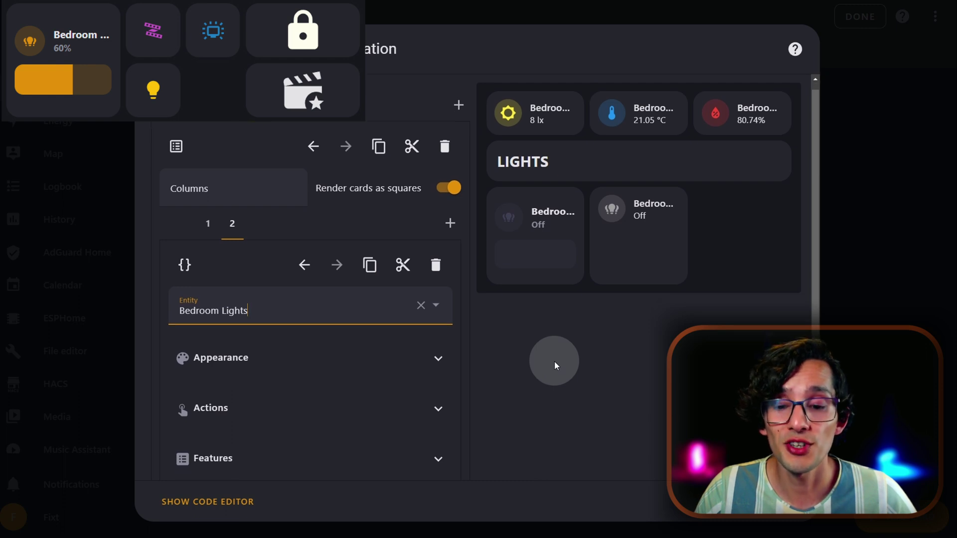
# Step: Add the Light brightness feature to the Bedroom Lights tile card
pyautogui.scroll(-1, 554, 361)
pyautogui.click(437, 406)
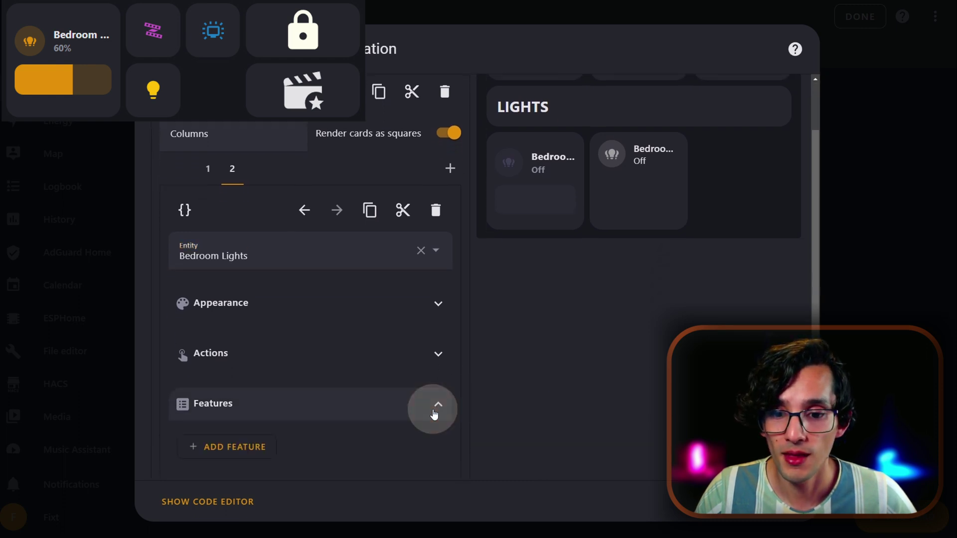
pyautogui.click(237, 448)
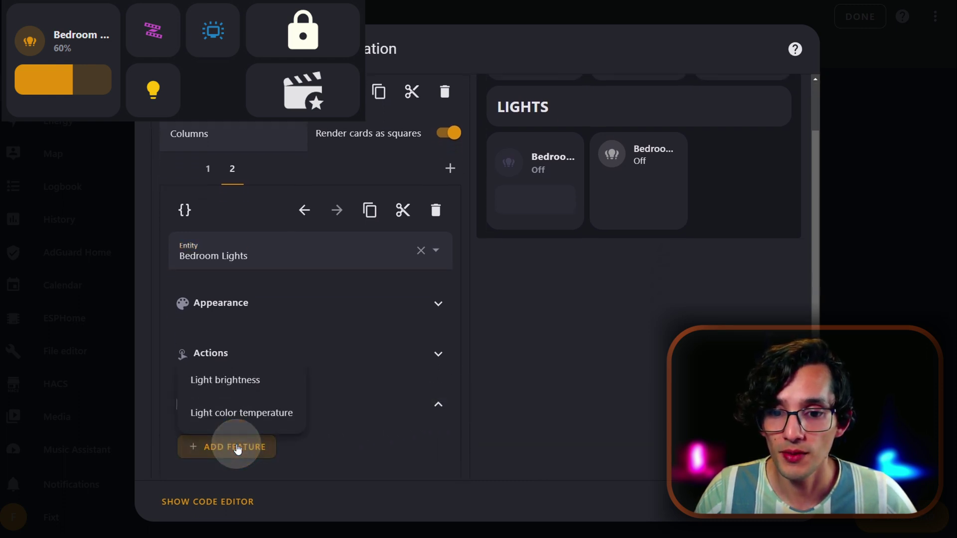
pyautogui.click(235, 390)
pyautogui.scroll(1, 627, 400)
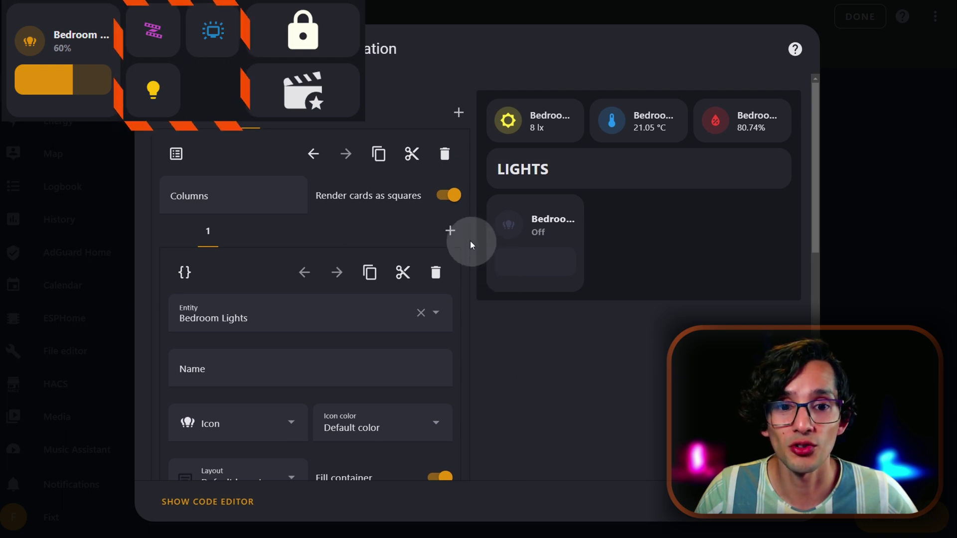
# Step: Add a nested grid card after the Mushroom light card and set its columns to 2
pyautogui.click(449, 231)
pyautogui.click(328, 270)
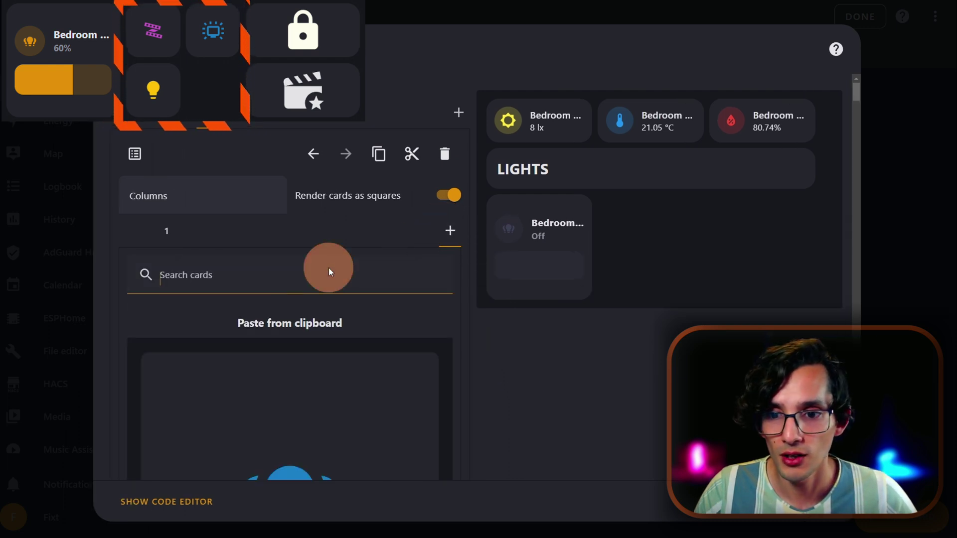
pyautogui.write('grid')
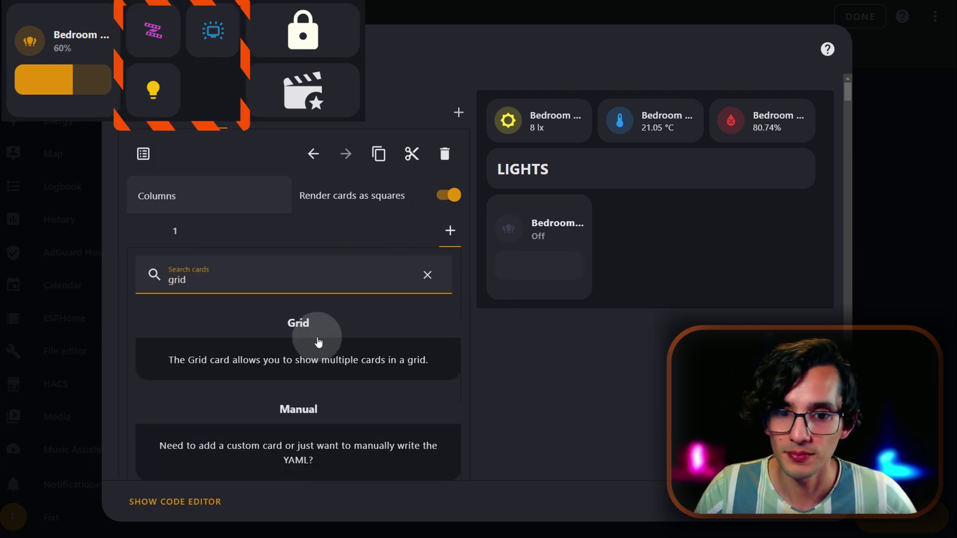
pyautogui.click(314, 354)
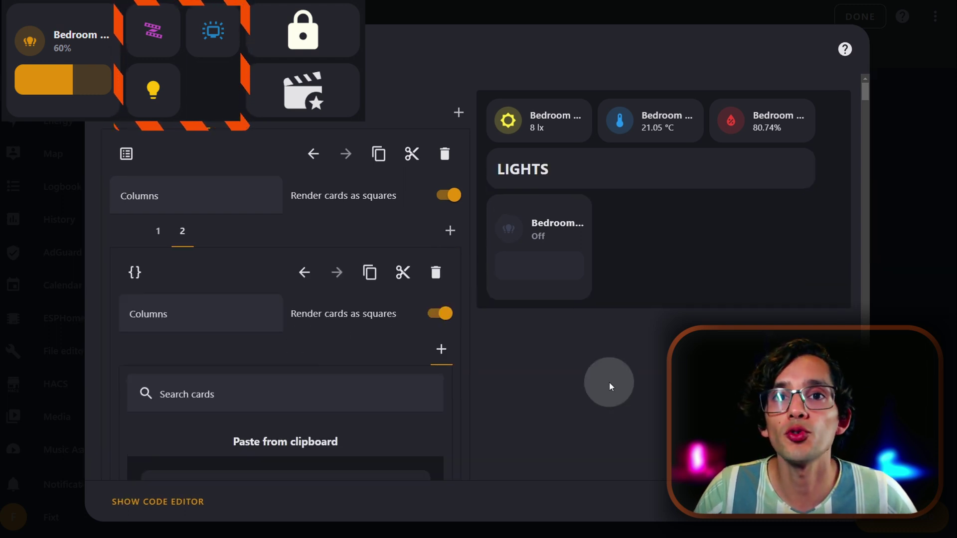
pyautogui.click(264, 319)
pyautogui.write('1')
pyautogui.click(265, 312)
# Step: Add a manual card inside the nested two-column grid
pyautogui.click(334, 398)
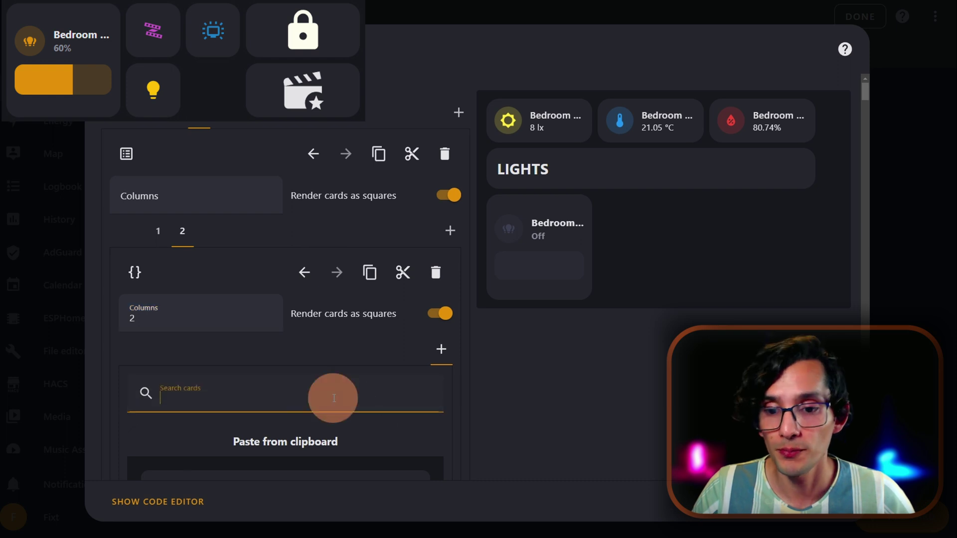
pyautogui.write('manu')
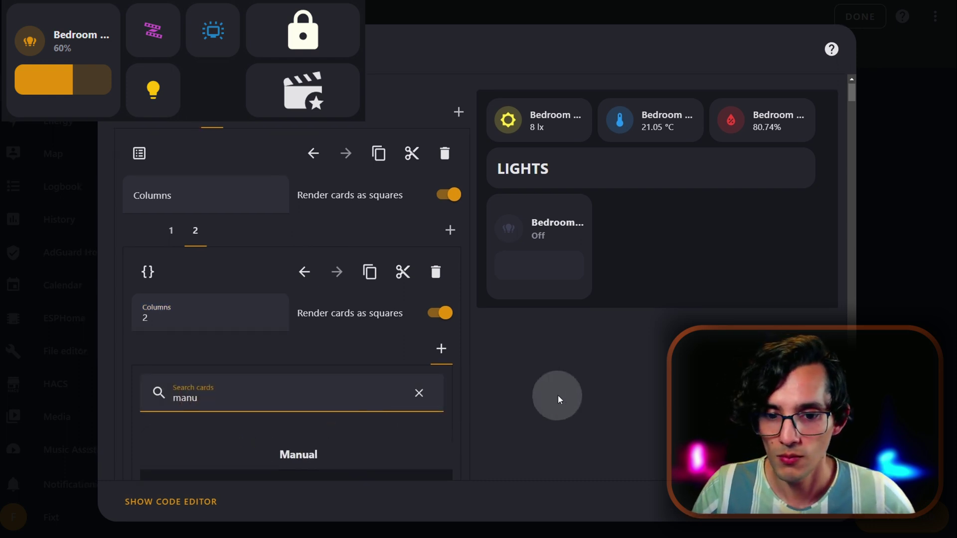
pyautogui.scroll(-2, 356, 411)
pyautogui.click(356, 412)
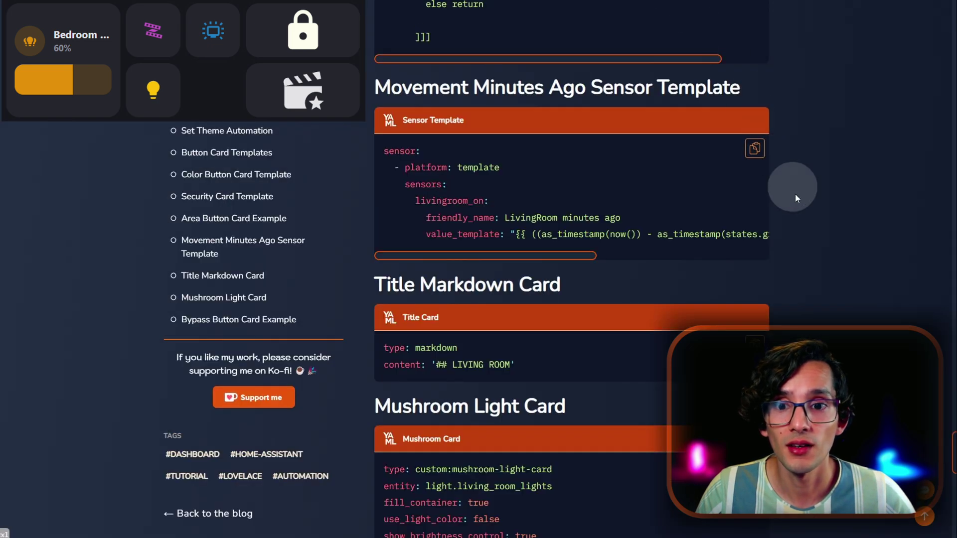
# Step: Switch to the blog post's Color Button Card Template section and look through its YAML examples
pyautogui.click(255, 179)
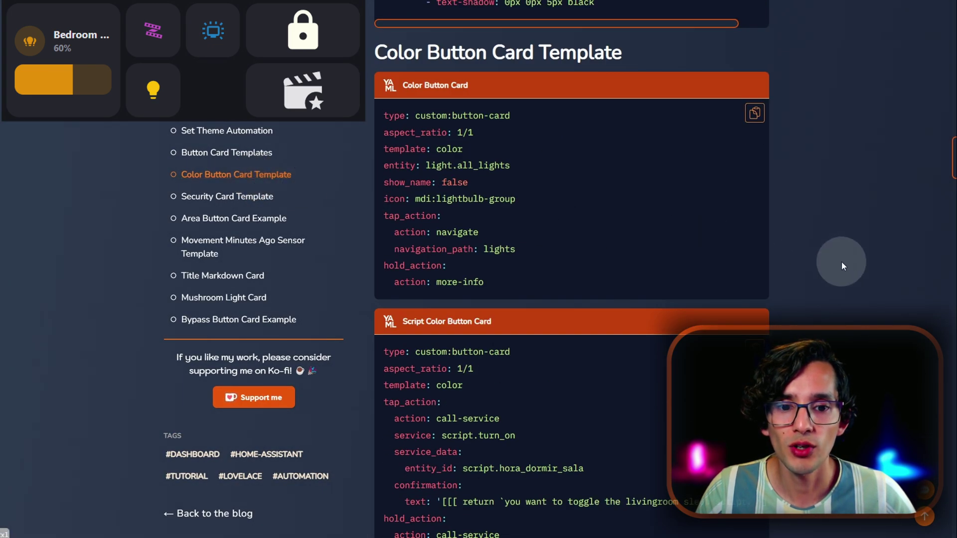
pyautogui.scroll(-10, 842, 262)
pyautogui.scroll(-5, 840, 263)
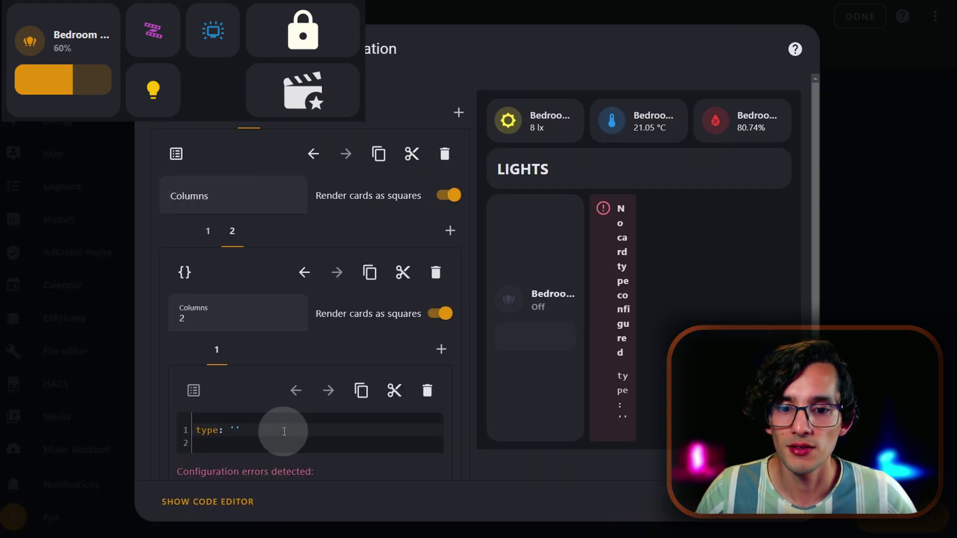
# Step: Fill the nested grid's first card with the light.light_strip button-card YAML and add a second manual card with the same code
pyautogui.tripleClick(284, 432)
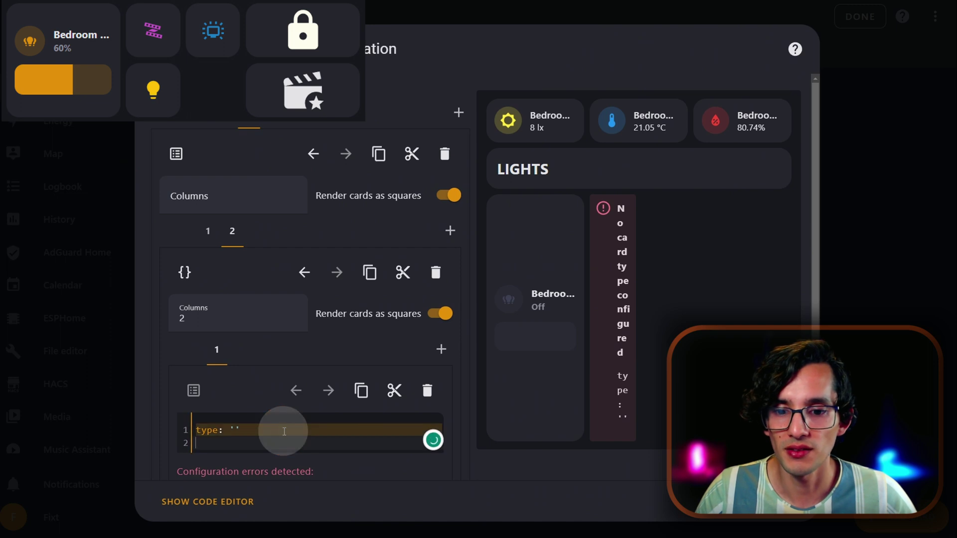
pyautogui.write('type: custom:button-card aspect_ratio: 1/1 color: auto tap_action:   action: toggle hold_action:   action: more-info entity: light.light_strip show_name: false show_state: false icon: mdi:led-strip-variant')
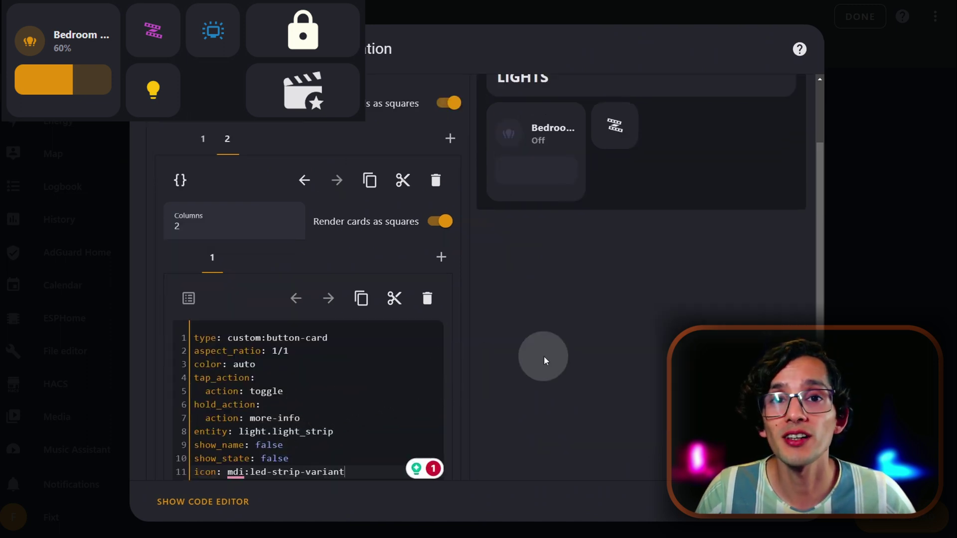
pyautogui.click(442, 257)
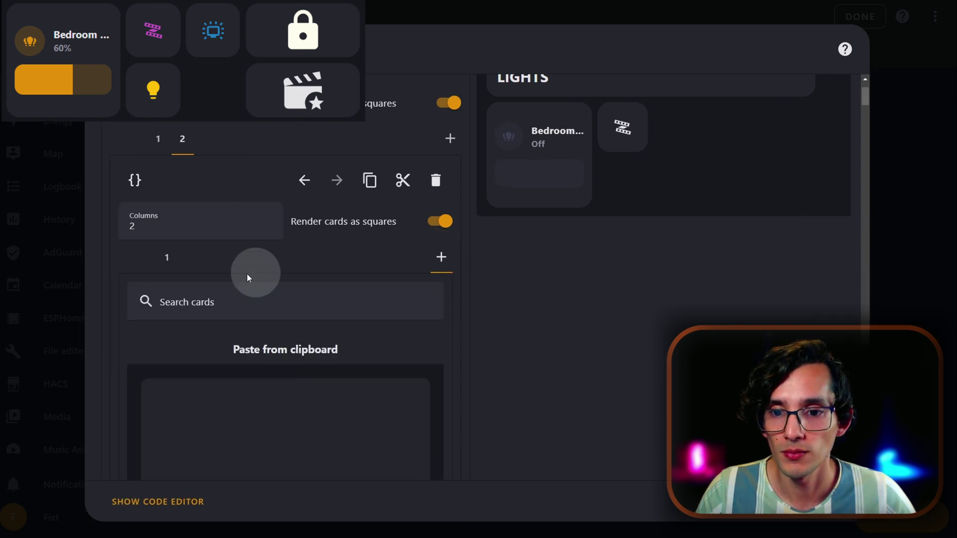
pyautogui.click(192, 299)
pyautogui.write('manual')
pyautogui.click(252, 398)
pyautogui.tripleClick(257, 428)
pyautogui.write('type: custom:button-card aspect_ratio: 1/1 color: auto tap_action:   action: toggle hold_action:   action: more-info entity: light.light_strip show_name: false show_state: false icon: mdi:led-strip-variant')
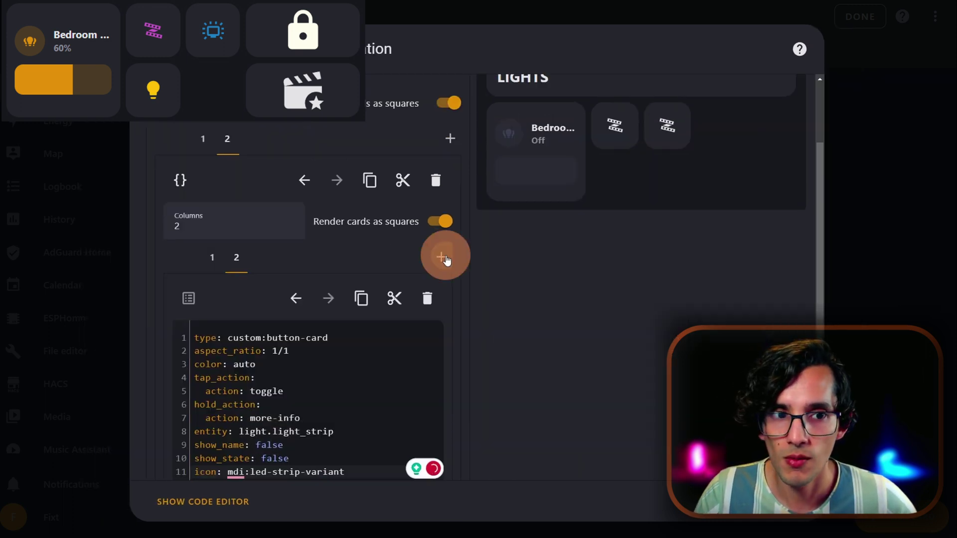
# Step: Add a third manual card to the two-column grid using the same light.light_strip button-card YAML
pyautogui.click(443, 258)
pyautogui.click(239, 305)
pyautogui.write('manual')
pyautogui.click(257, 376)
pyautogui.tripleClick(261, 428)
pyautogui.write('type: custom:button-card aspect_ratio: 1/1 color: auto tap_action:   action: toggle hold_action:   action: more-info entity: light.light_strip show_name: false show_state: false icon: mdi:led-strip-variant')
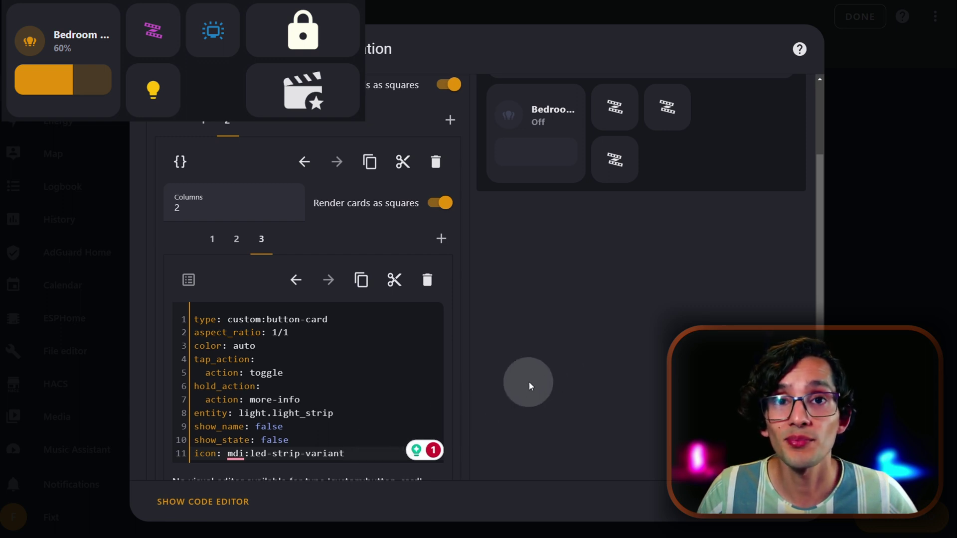
# Step: Set the third button card's entity to light.bedroom_fan and replace its LED strip icon with a light bulb
pyautogui.moveTo(355, 413); pyautogui.dragTo(273, 412)
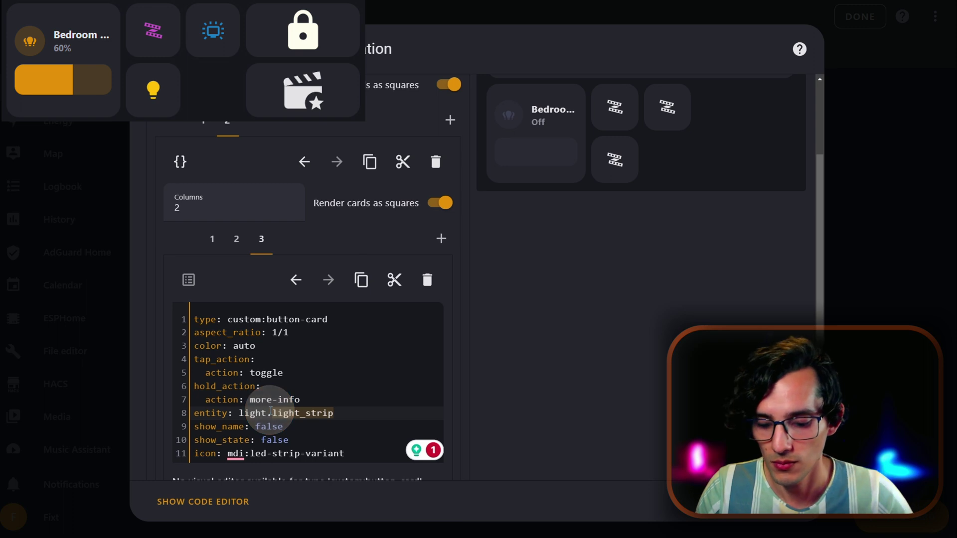
pyautogui.write('bed')
pyautogui.click(308, 428)
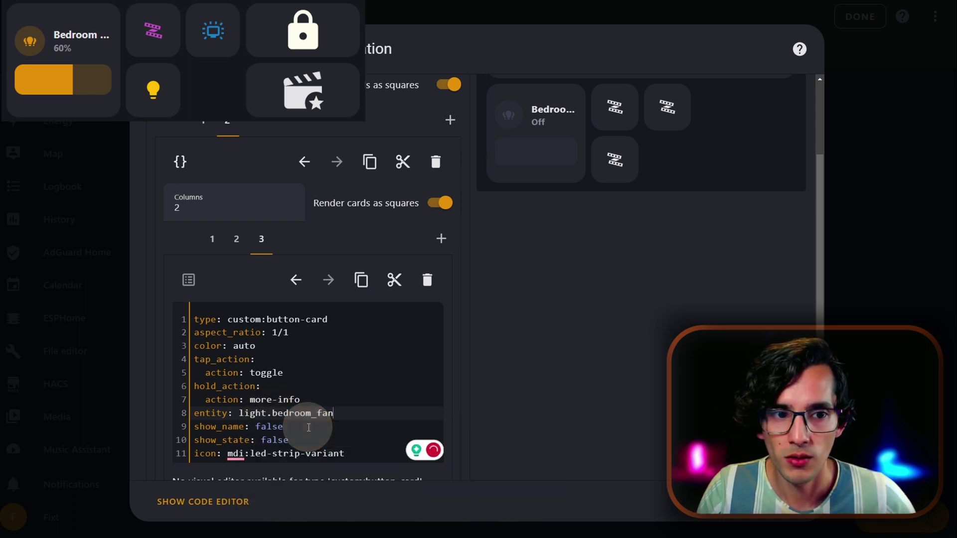
pyautogui.moveTo(359, 454); pyautogui.dragTo(221, 453)
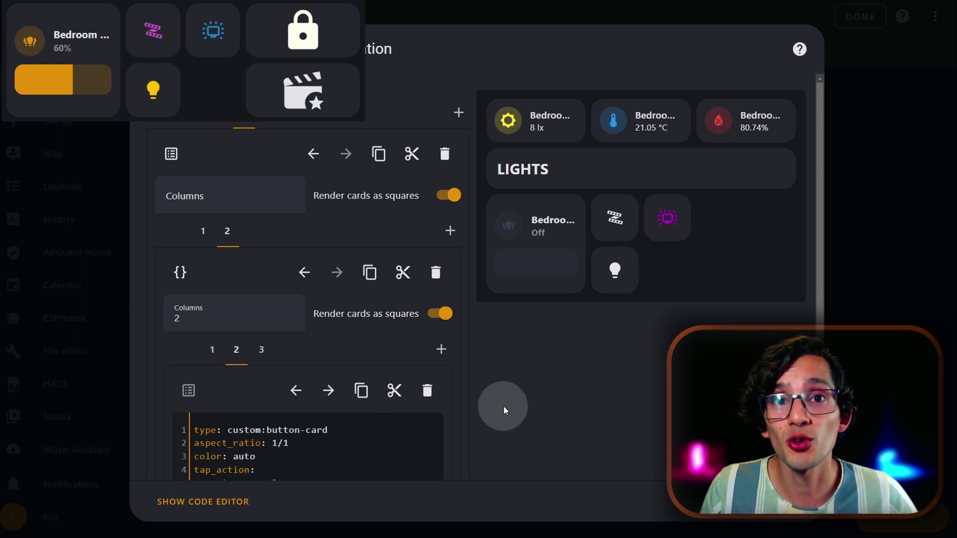
# Step: Replace the color: auto line in the second button card with template: color
pyautogui.click(201, 457)
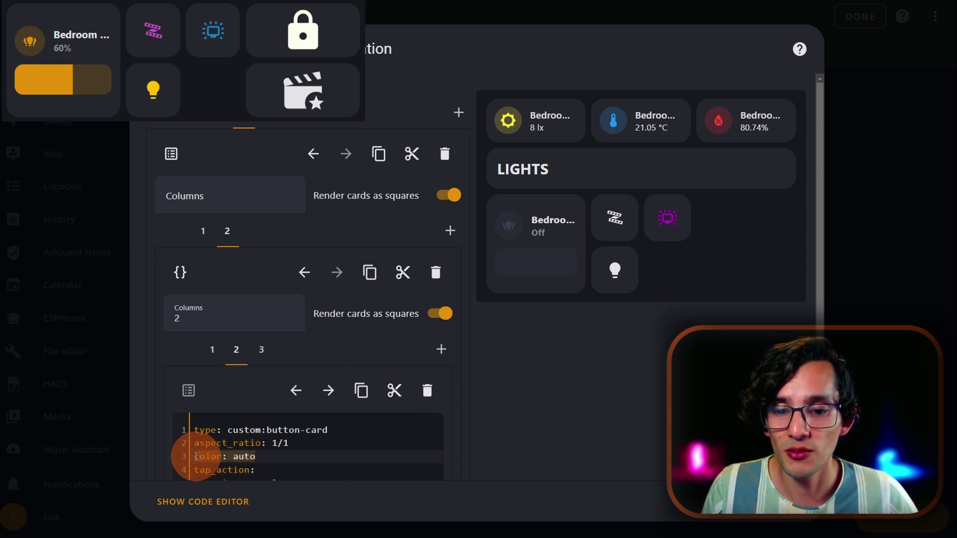
pyautogui.write('template: color')
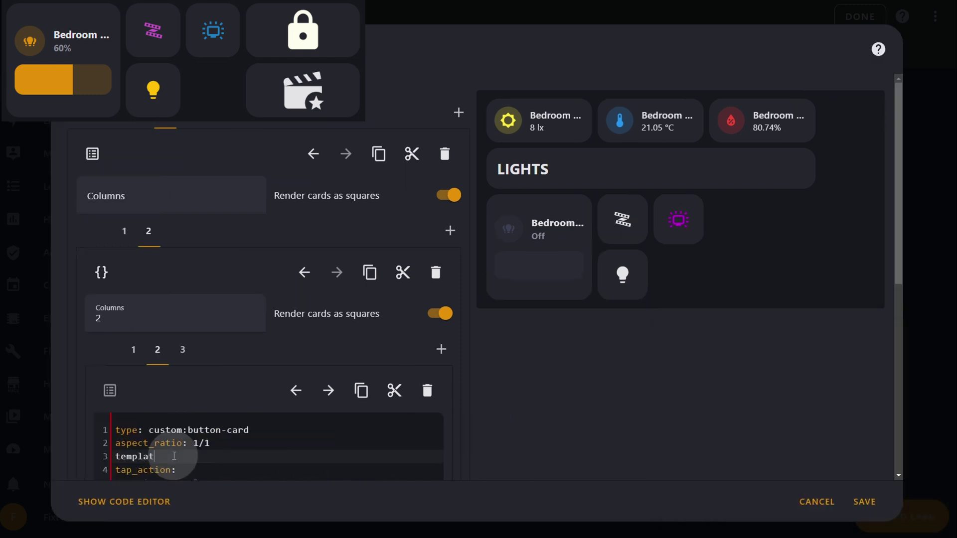
pyautogui.click(584, 409)
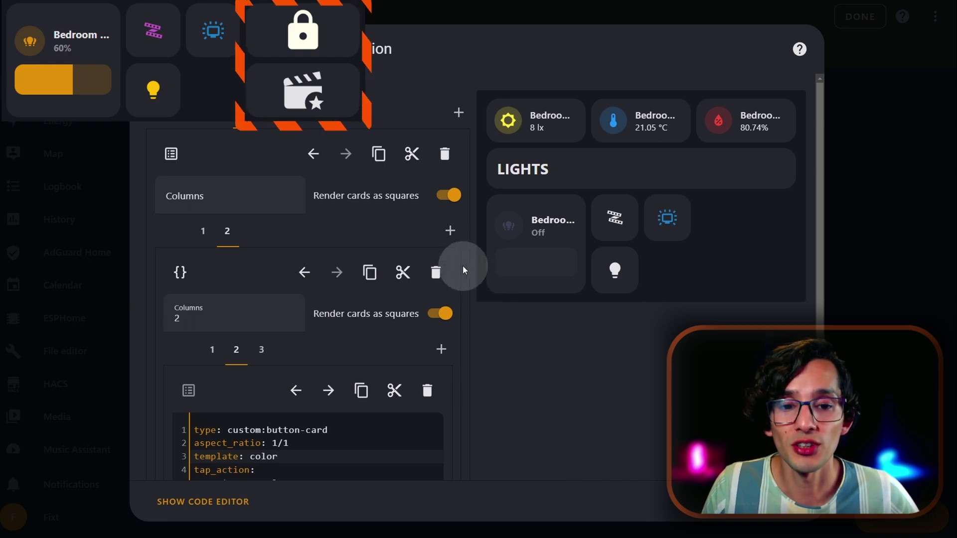
# Step: Add a vertical stack as the lights grid's third card and place a manual card inside it
pyautogui.click(450, 231)
pyautogui.click(320, 279)
pyautogui.write('ver')
pyautogui.click(325, 348)
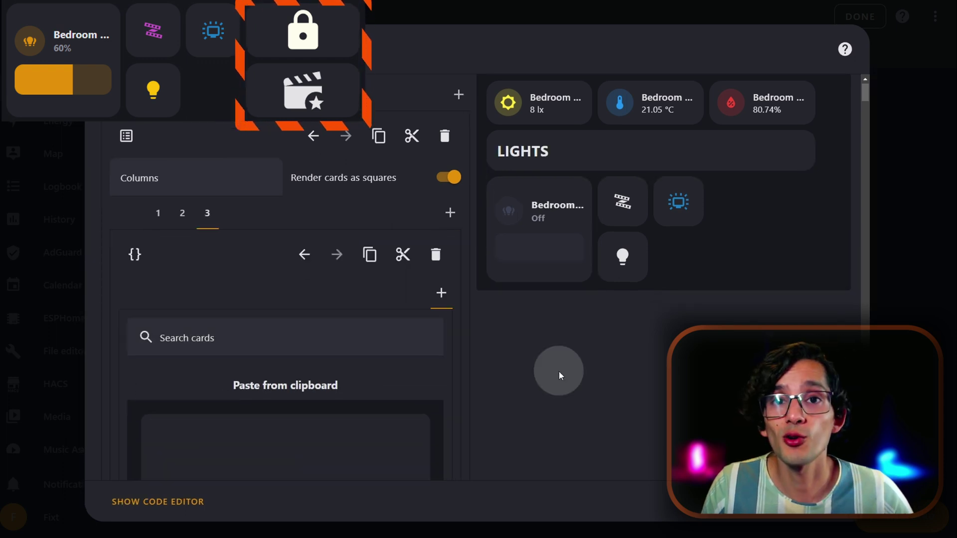
pyautogui.click(310, 338)
pyautogui.write('manu')
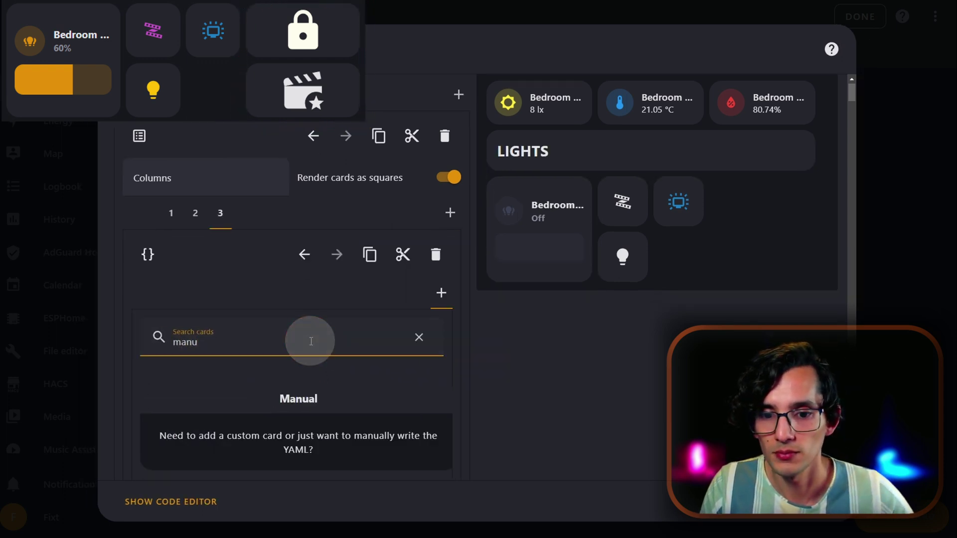
pyautogui.click(301, 429)
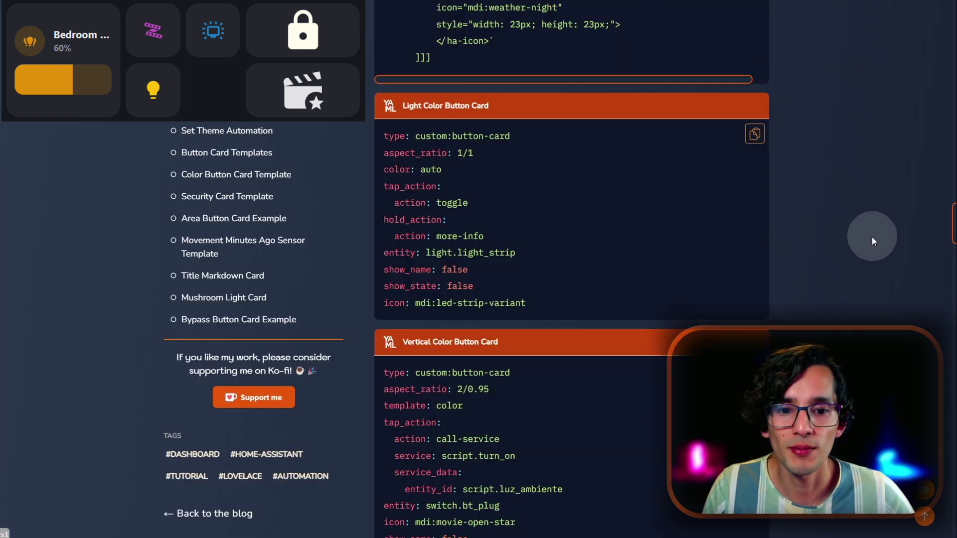
# Step: Fill the manual card with the blog's Vertical Color Button Card YAML, using script.luz_ambiente, switch.bt_plug and the mdi:movie-open-star icon
pyautogui.scroll(-3, 872, 238)
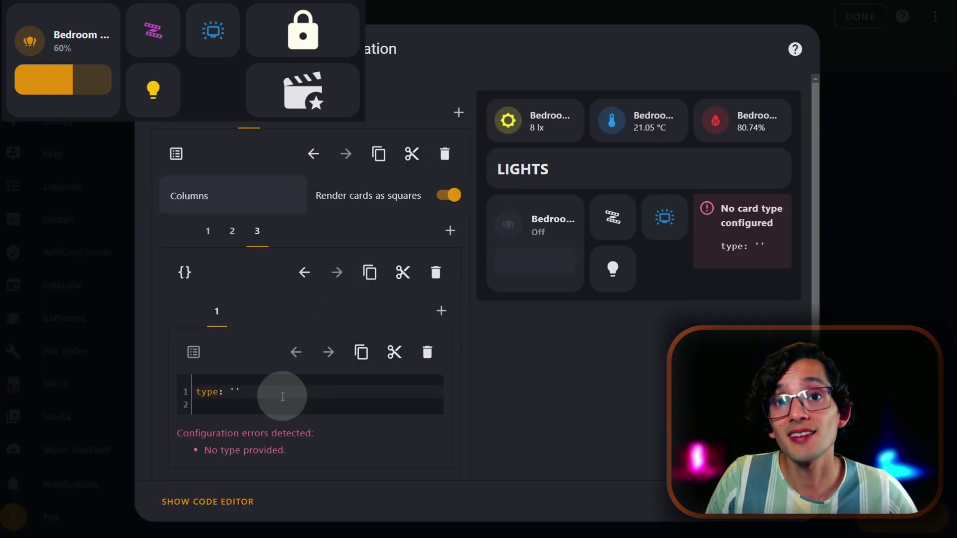
pyautogui.hotkey('ctrl', 'a')
pyautogui.write('type: custom:button-card aspect_ratio: 2/0.95 template: color tap_action:   action: call-service   service: script.turn_on   service_data:     entity_id: script.luz_ambiente entity: switch.bt_plug icon: mdi:movie-open-star show_name: false')
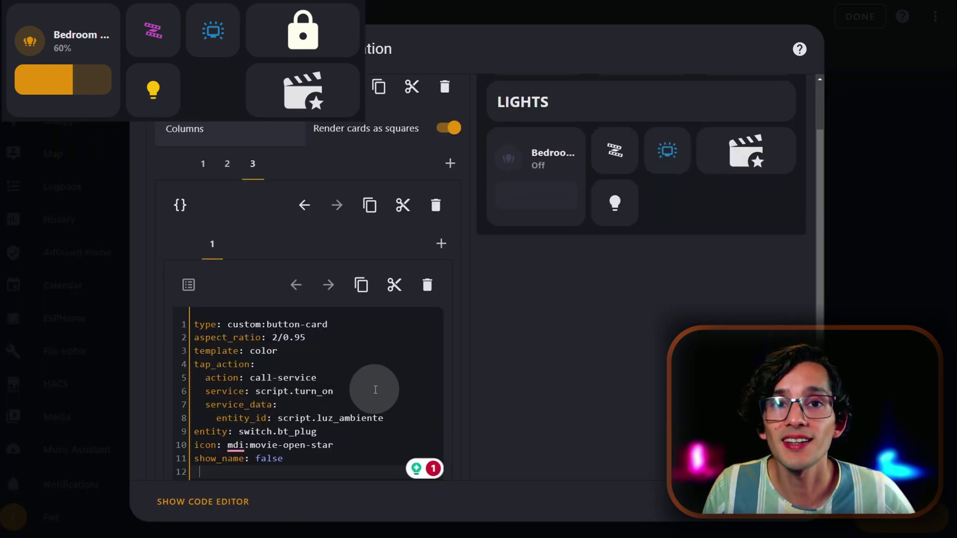
# Step: Add a second manual card to the vertical stack with the same Vertical Color Button Card YAML
pyautogui.click(441, 244)
pyautogui.write('ma')
pyautogui.click(285, 451)
pyautogui.click(272, 389)
pyautogui.hotkey('ctrl', 'a')
pyautogui.write('type: custom:button-card aspect_ratio: 2/0.95 template: color tap_action:   action: call-service   service: script.turn_on   service_data:     entity_id: script.luz_ambiente entity: switch.bt_plug icon: mdi:movie-open-star show_name: false')
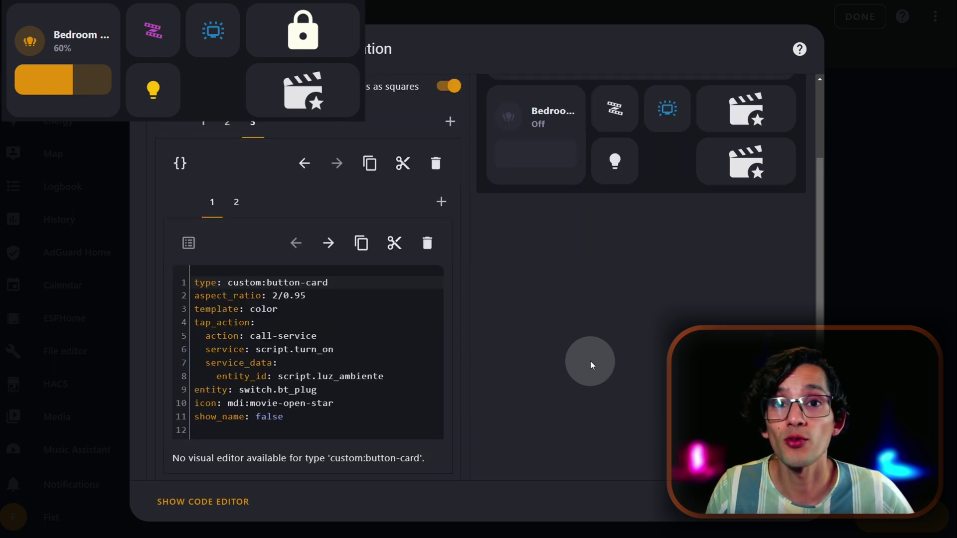
# Step: In the stack's first button card, set the tap action to toggle and the entity to input_boolean.control_cuarto
pyautogui.moveTo(404, 378); pyautogui.dragTo(251, 338)
pyautogui.write('toggle')
pyautogui.moveTo(314, 350); pyautogui.dragTo(236, 351)
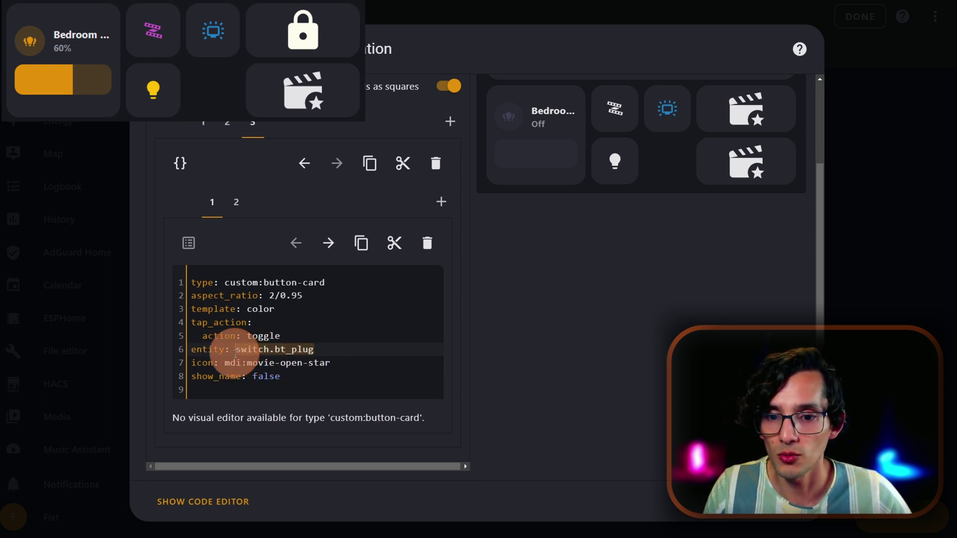
pyautogui.write('input_boolea')
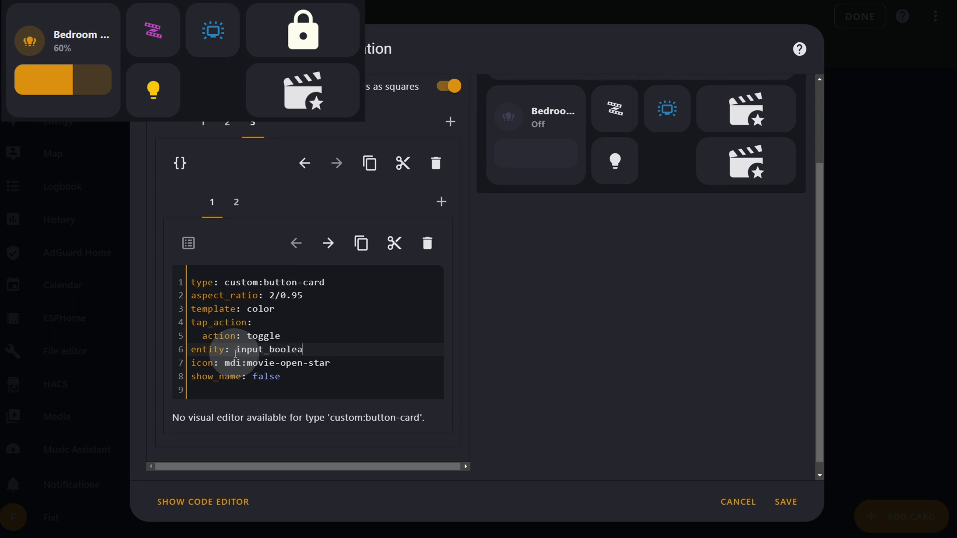
pyautogui.write('n.control_cu')
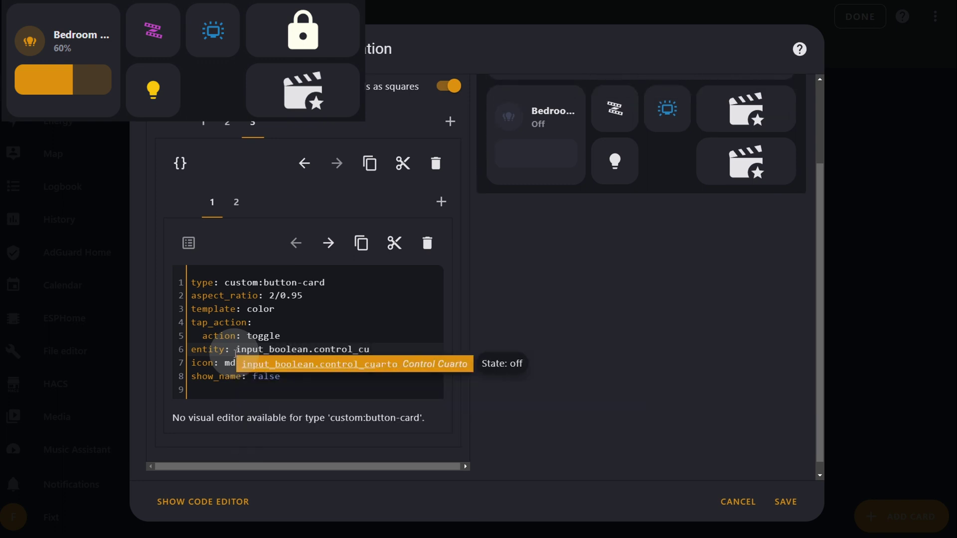
pyautogui.click(359, 364)
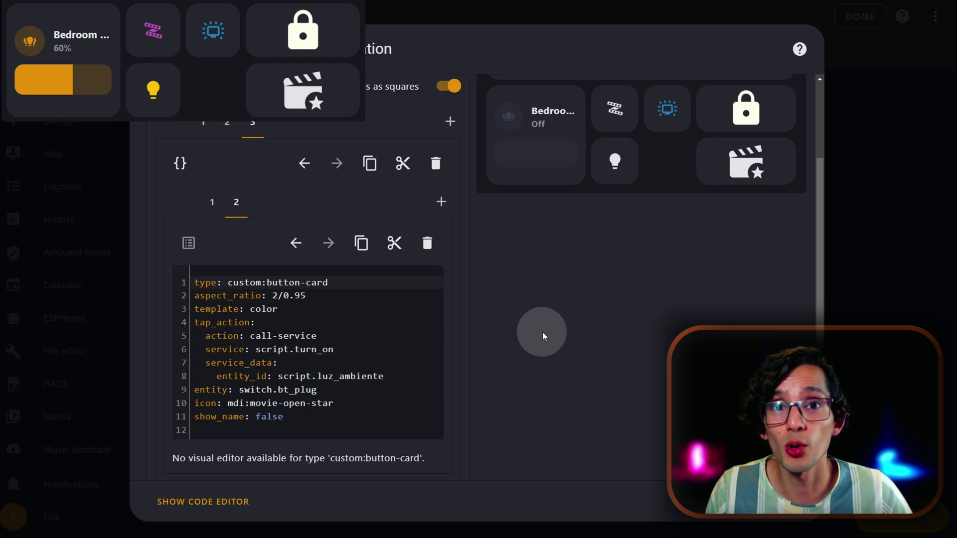
# Step: Add a manual card to the outer vertical stack after the lights grid
pyautogui.scroll(3, 564, 378)
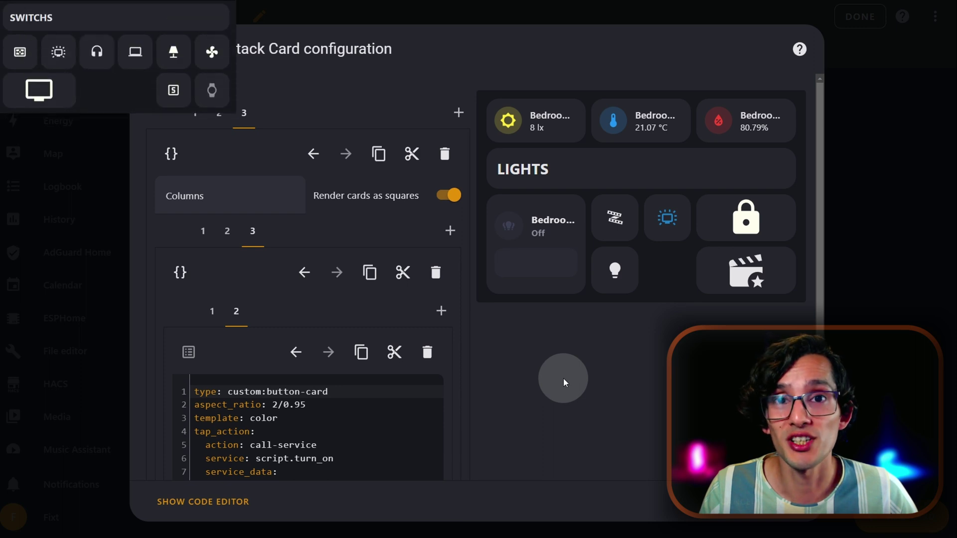
pyautogui.click(460, 114)
pyautogui.write('ma')
pyautogui.click(299, 282)
# Step: Copy the LIGHTS markdown title code into the new card and change its heading to SWITCHS
pyautogui.click(224, 113)
pyautogui.click(205, 154)
pyautogui.hotkey('ctrl', 'a')
pyautogui.hotkey('ctrl', 'c')
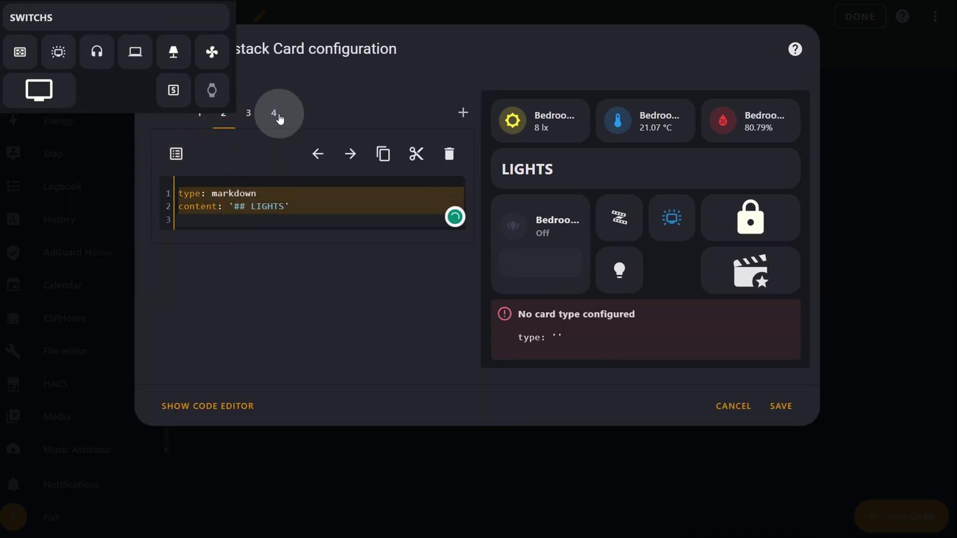
pyautogui.click(274, 113)
pyautogui.click(213, 192)
pyautogui.hotkey('ctrl', 'a')
pyautogui.hotkey('ctrl', 'v')
pyautogui.moveTo(251, 206); pyautogui.dragTo(281, 205)
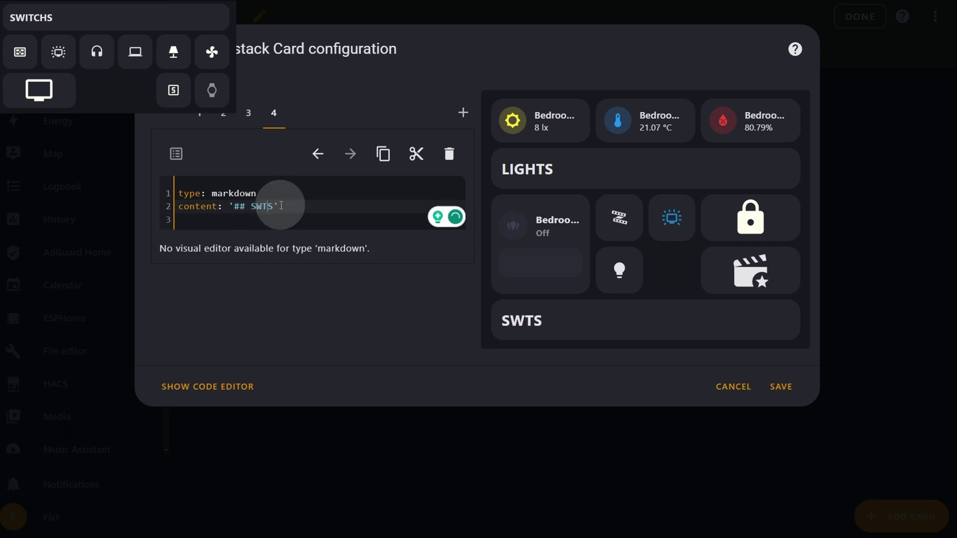
# Step: Add a grid card of switch buttons beneath the SWITCHS title and save the vertical stack
pyautogui.click(463, 115)
pyautogui.write('grid')
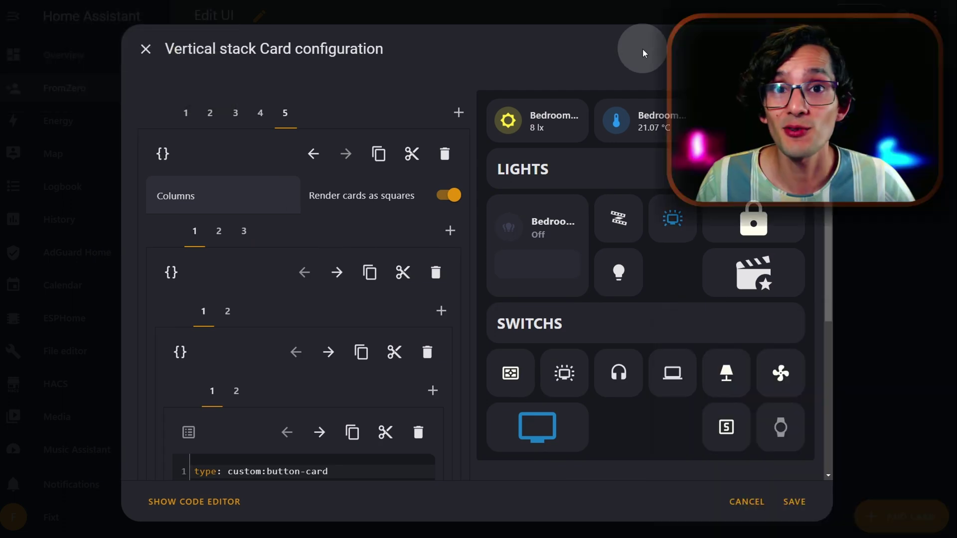
pyautogui.click(795, 501)
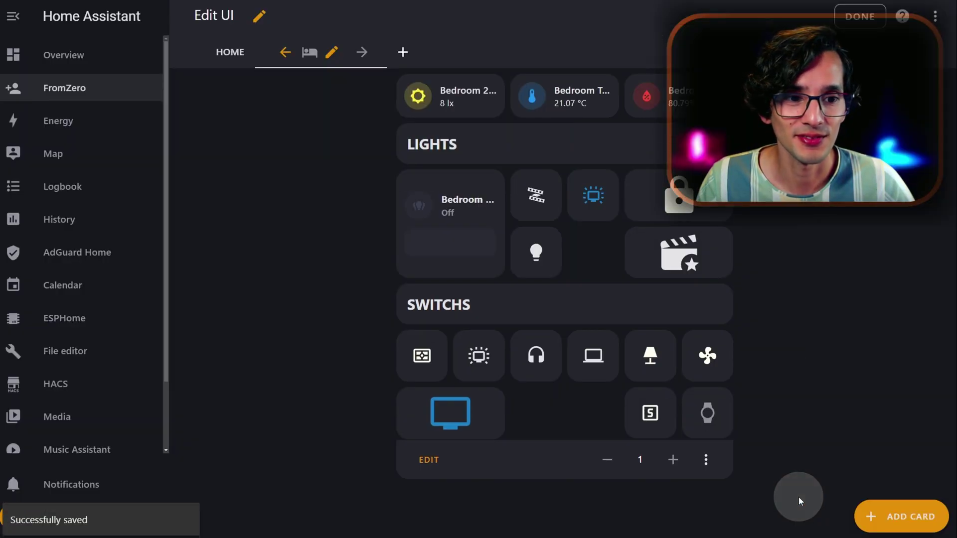
# Step: Set the navigation path of the Home view's fourth area button to bed and save the card
pyautogui.click(229, 52)
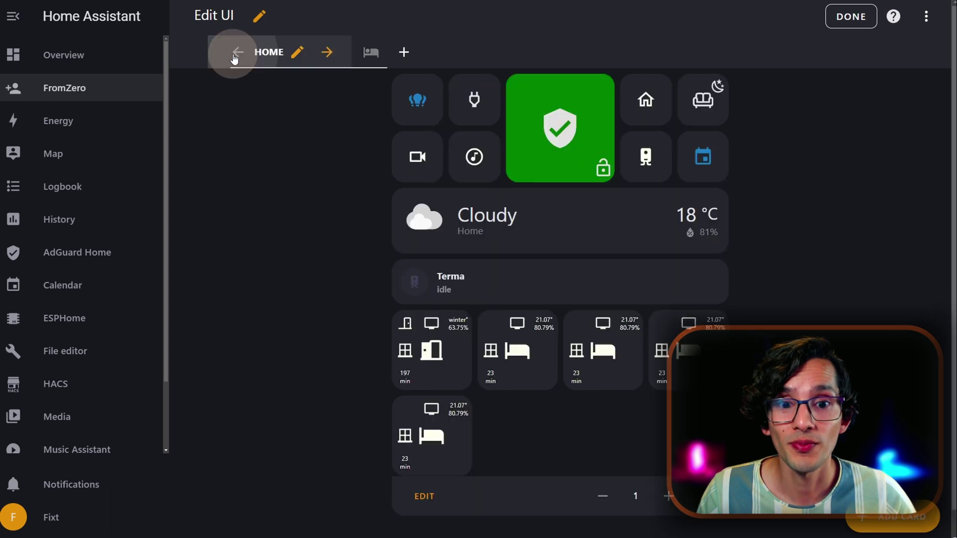
pyautogui.click(424, 496)
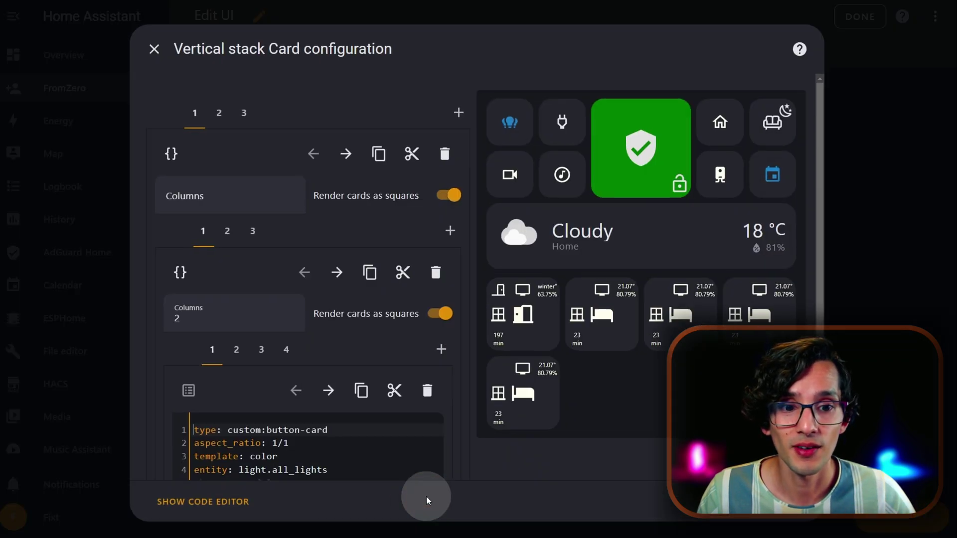
pyautogui.click(245, 110)
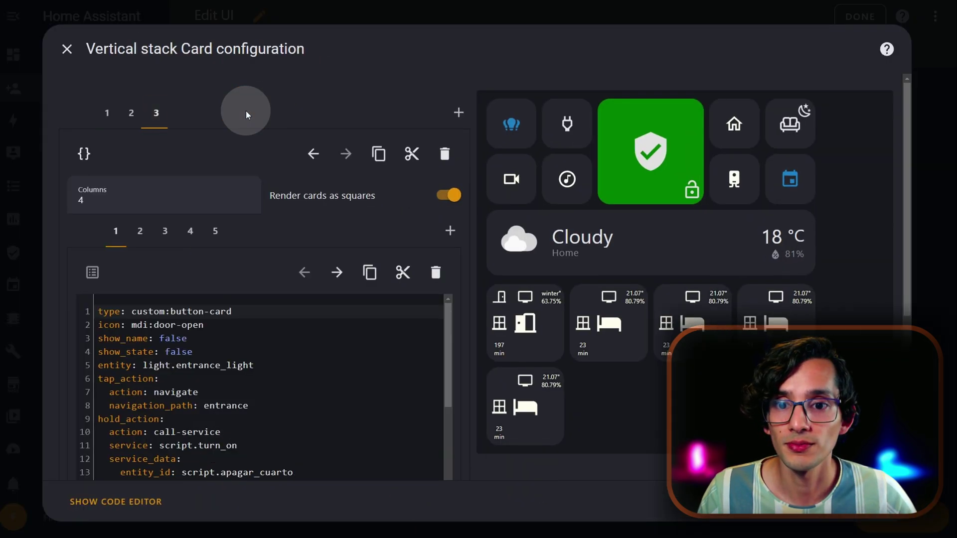
pyautogui.click(208, 196)
pyautogui.click(190, 231)
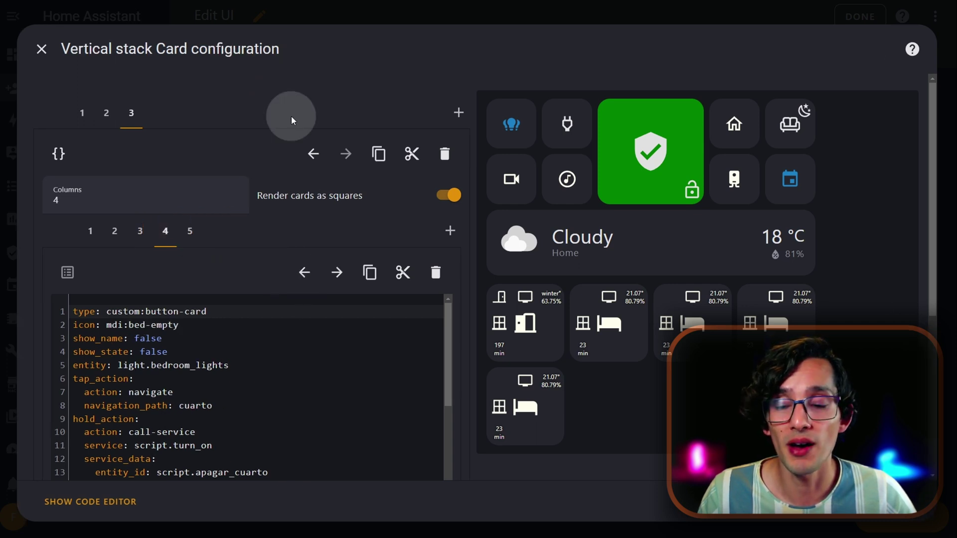
pyautogui.doubleClick(216, 400)
pyautogui.write('bed')
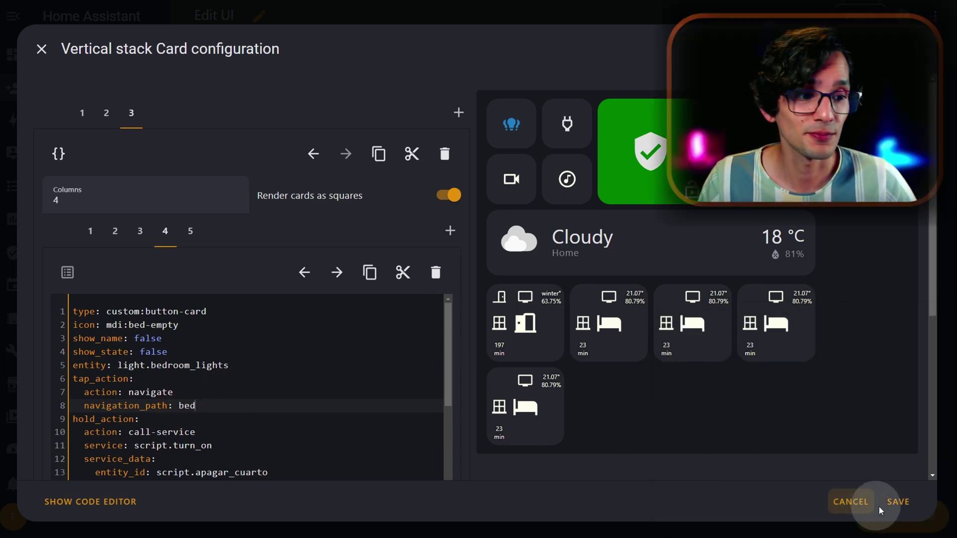
pyautogui.click(899, 502)
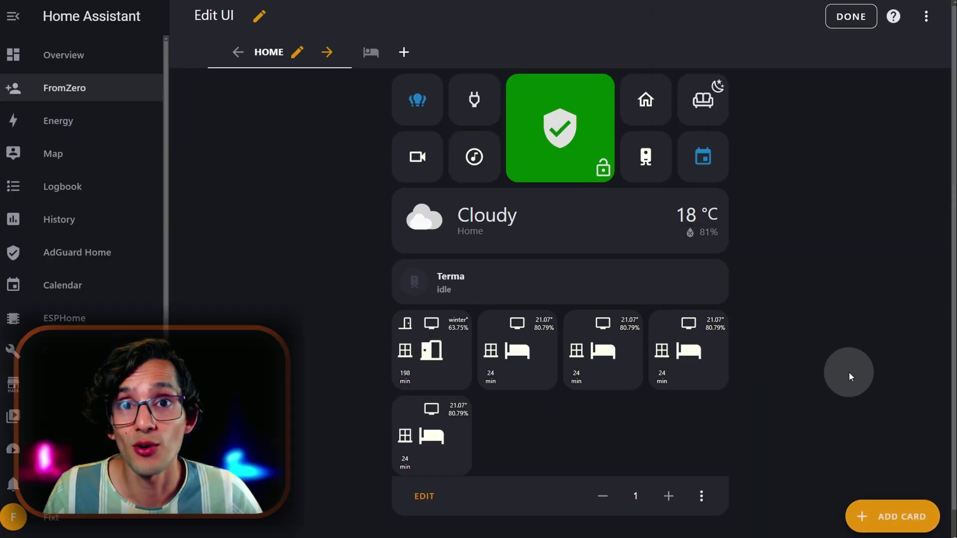
# Step: Open the bedroom subview through its area button and view its user visibility settings
pyautogui.click(693, 352)
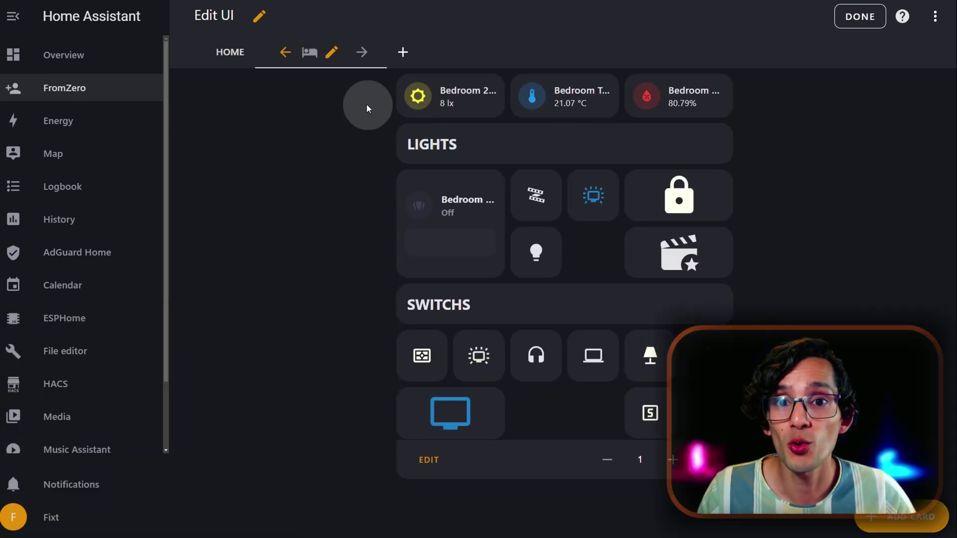
pyautogui.click(331, 56)
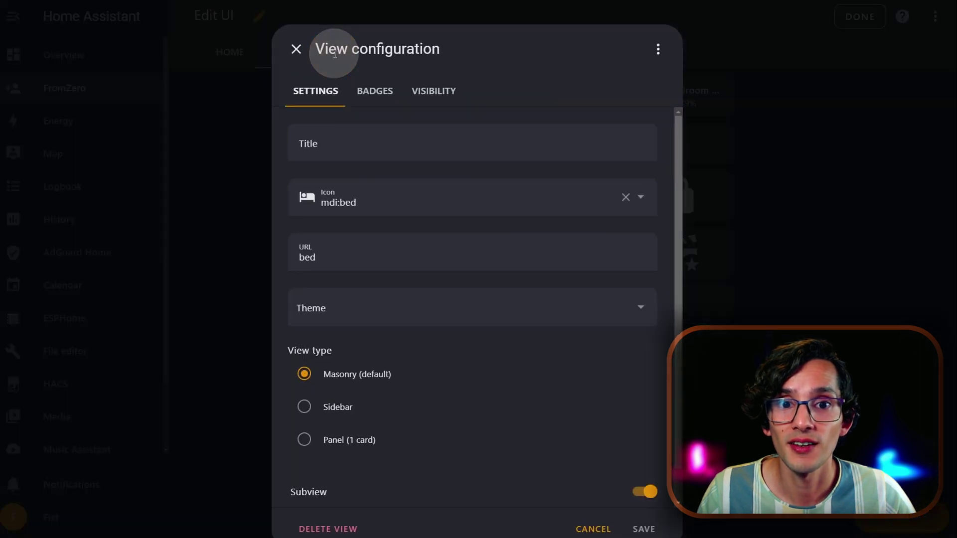
pyautogui.click(439, 90)
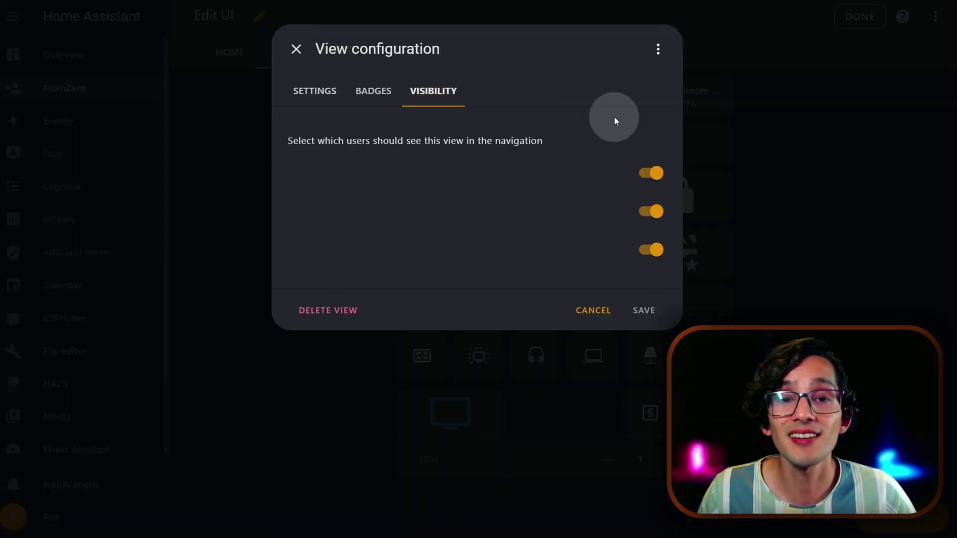
# Step: Hide the bedroom subview from all three users, save, finish editing, and reopen it from Home through the fourth area button
pyautogui.click(653, 174)
pyautogui.click(654, 211)
pyautogui.click(654, 248)
pyautogui.click(644, 310)
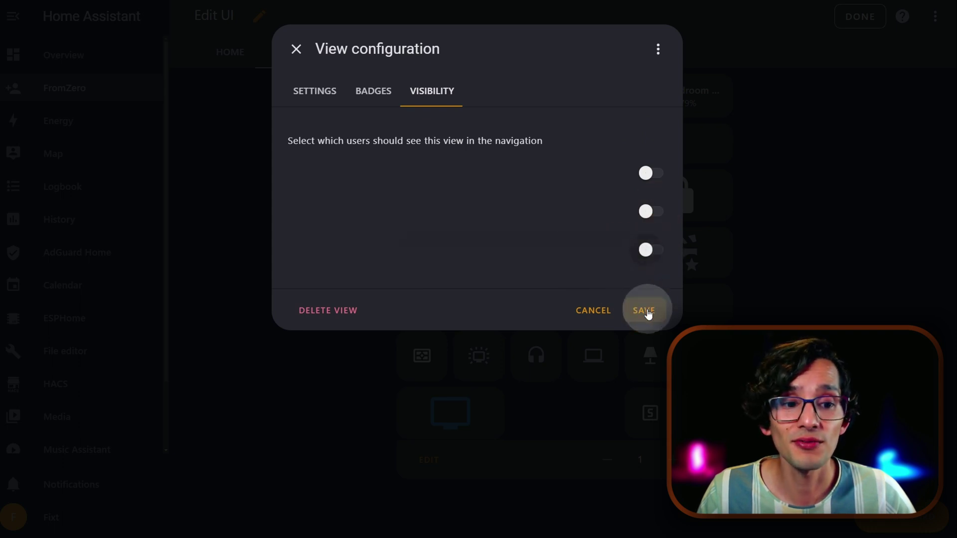
pyautogui.click(860, 16)
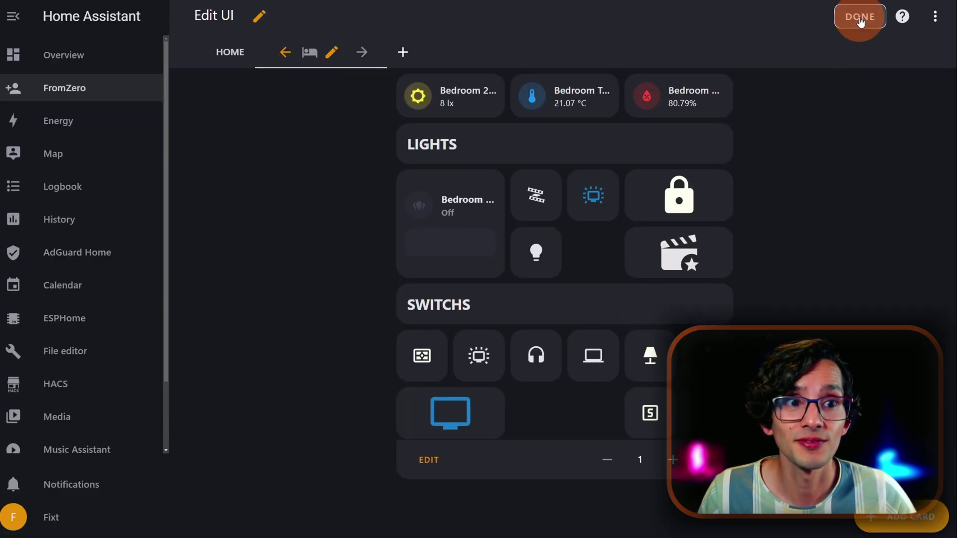
pyautogui.click(201, 21)
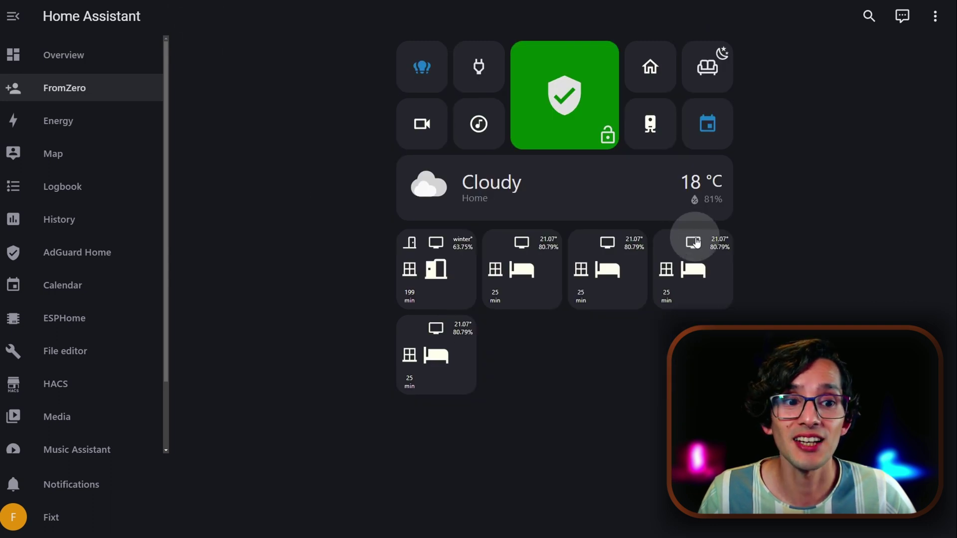
pyautogui.click(703, 260)
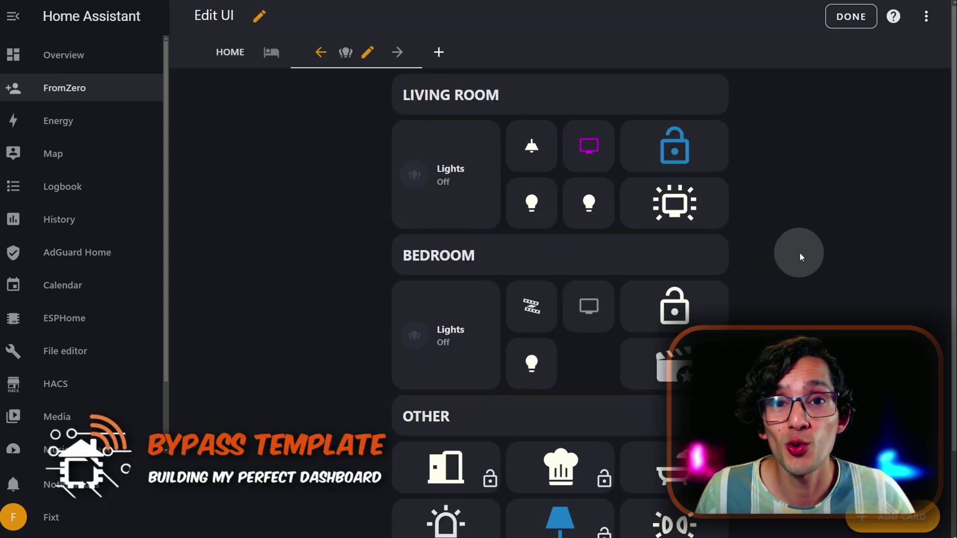
# Step: Add a manual card to the grid under the OTHER title in the lights view's vertical stack
pyautogui.scroll(-2, 437, 478)
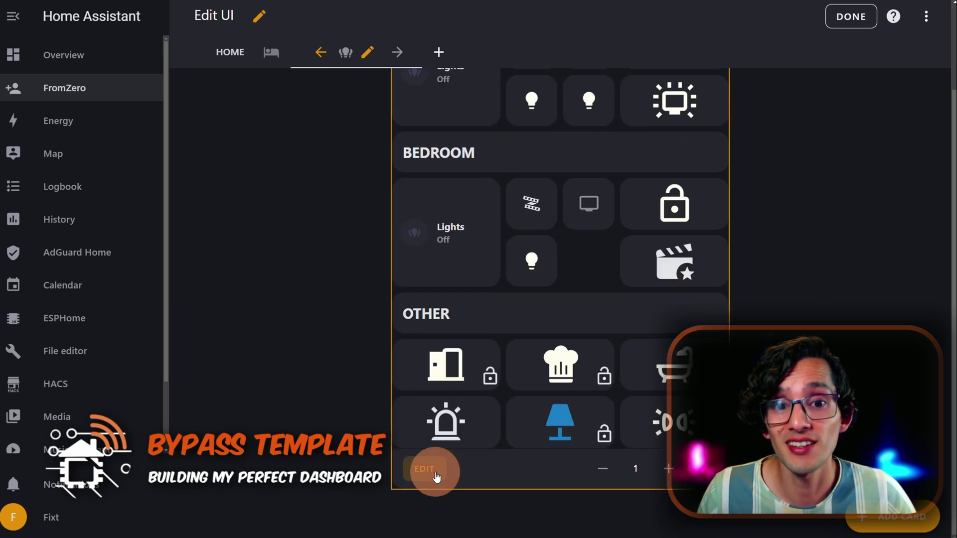
pyautogui.click(437, 478)
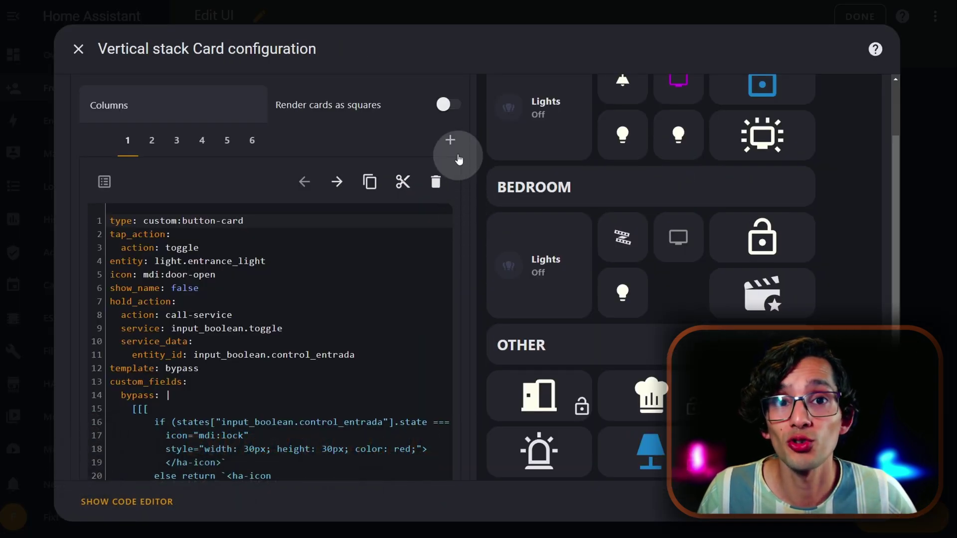
pyautogui.click(451, 141)
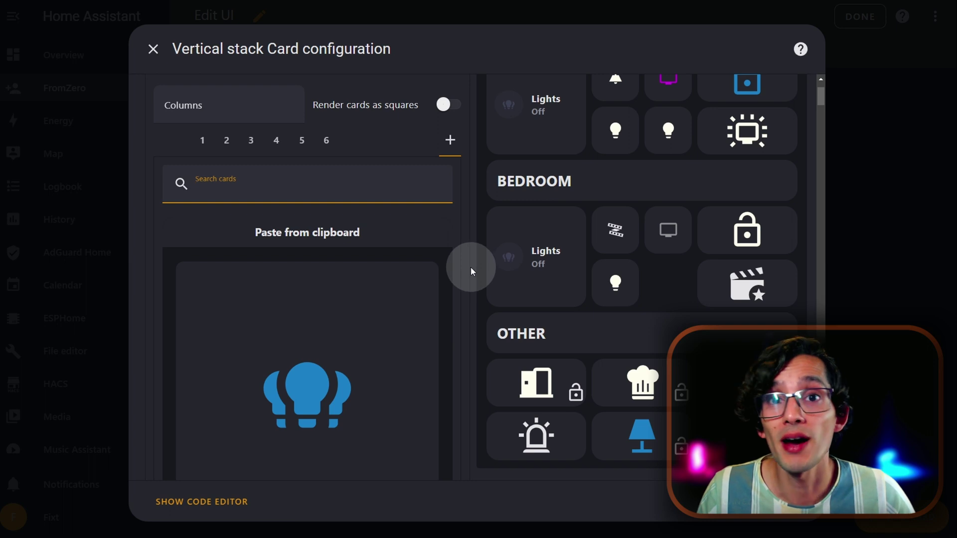
pyautogui.write('manu')
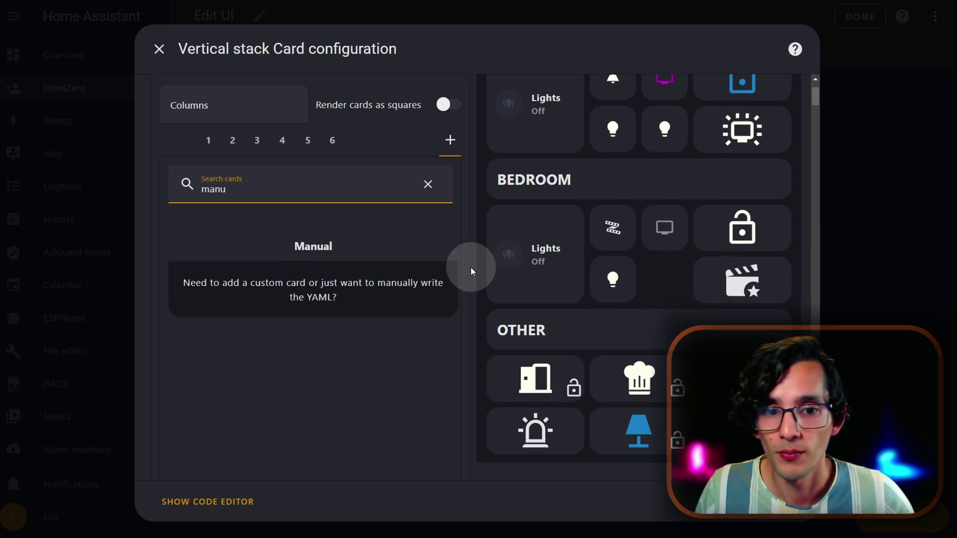
pyautogui.click(354, 294)
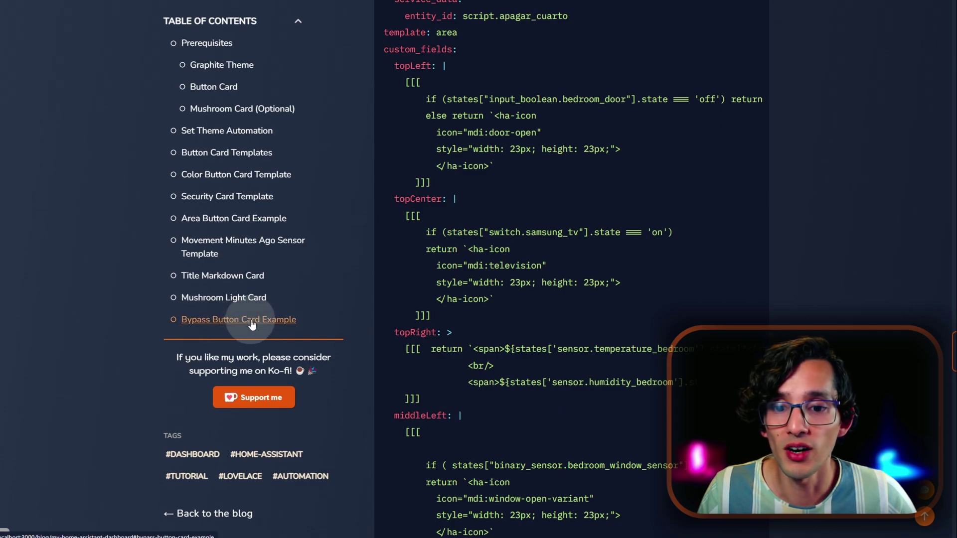
# Step: Replace the new card's code with the blog's Bypass Button Card example, using light.ken_lamp as the entity
pyautogui.click(252, 324)
pyautogui.click(500, 343)
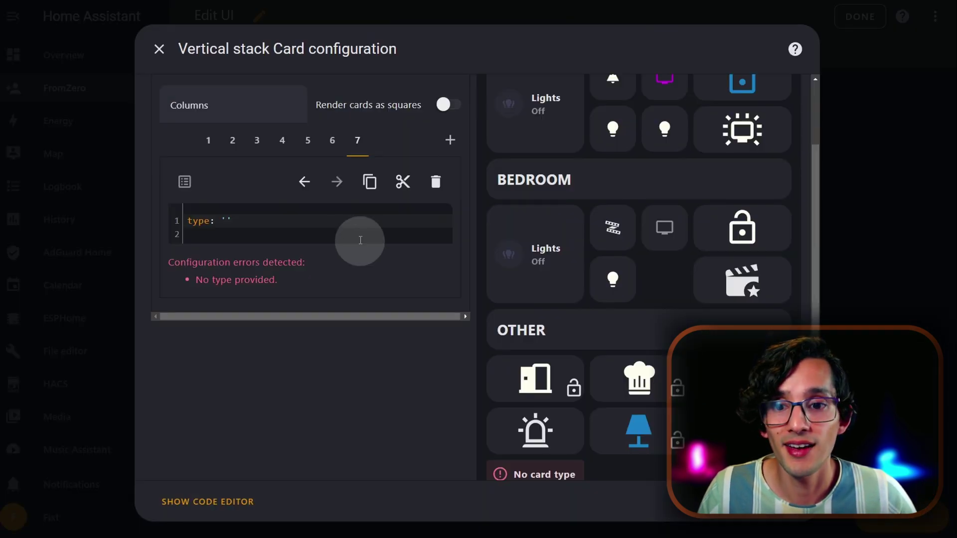
pyautogui.hotkey('ctrl', 'a')
pyautogui.hotkey('ctrl', 'v')
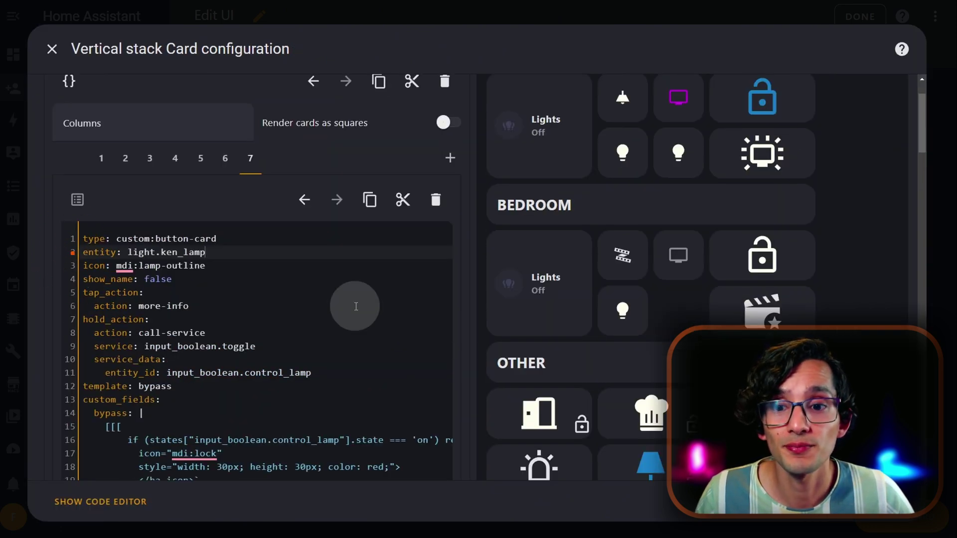
# Step: Set the entity ID in the card's hold action to input_boolean.control_ken_lamp
pyautogui.scroll(1, 364, 308)
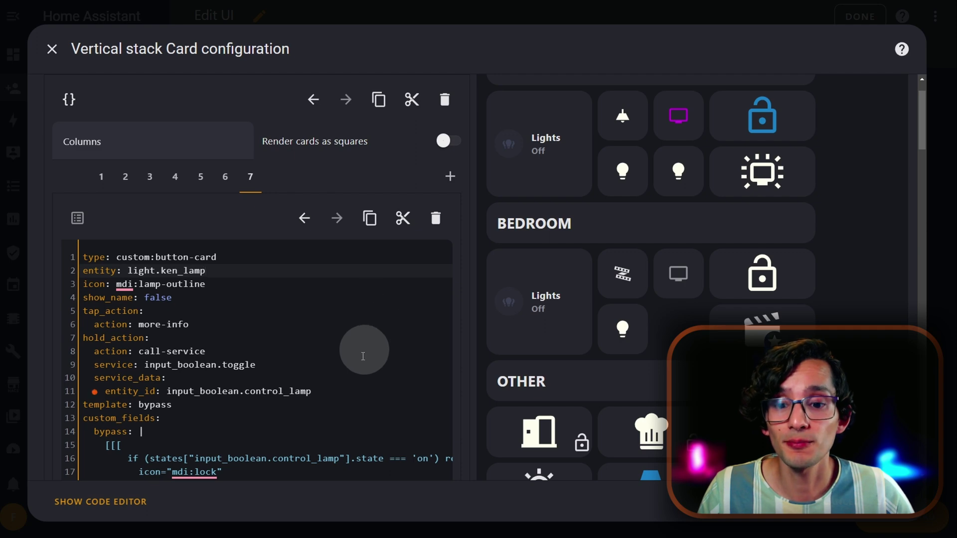
pyautogui.click(245, 392)
pyautogui.hotkey('ctrl', 'Delete')
pyautogui.write('control_k')
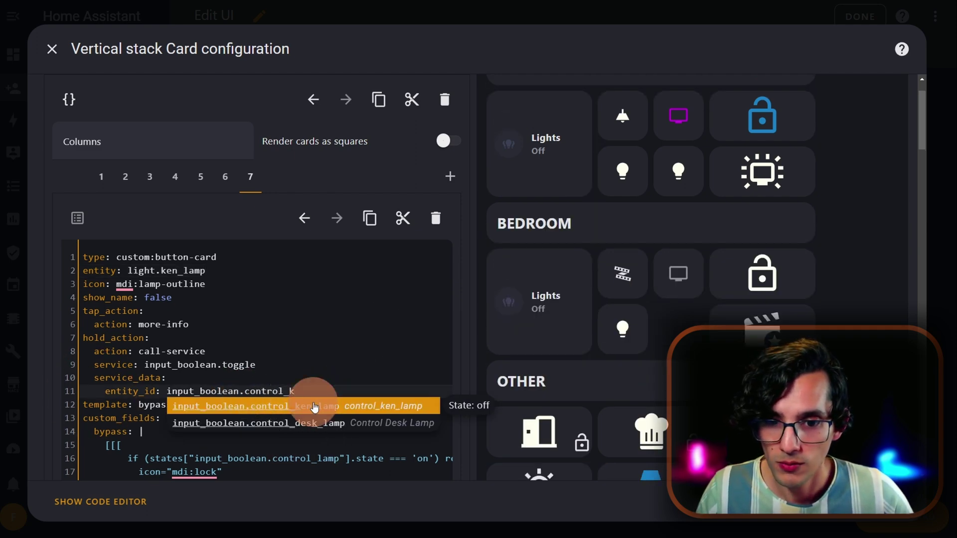
pyautogui.click(314, 407)
# Step: Copy input_boolean.control_ken_lamp over the entity in the bypass field's state condition
pyautogui.scroll(-2, 354, 339)
pyautogui.moveTo(333, 301); pyautogui.dragTo(176, 303)
pyautogui.hotkey('ctrl', 'c')
pyautogui.moveTo(196, 372); pyautogui.dragTo(339, 368)
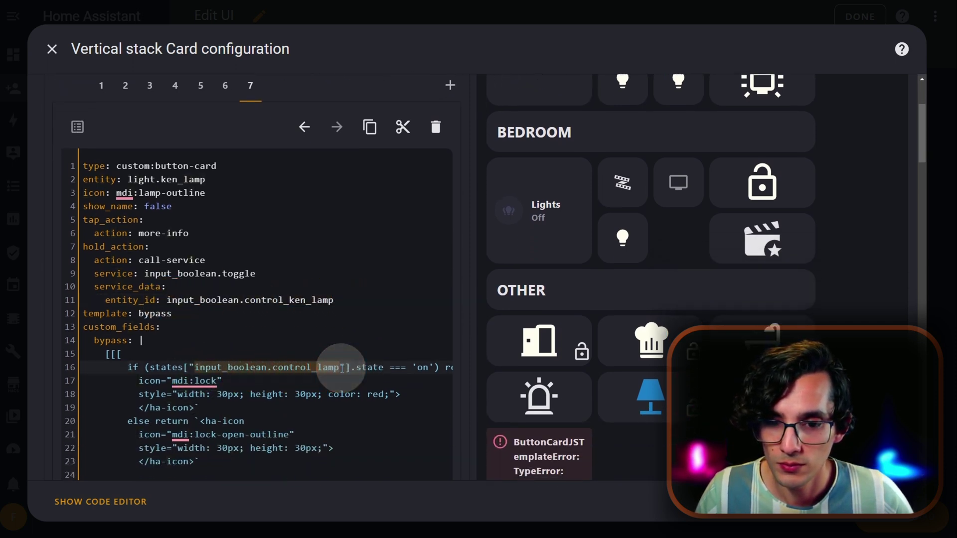
pyautogui.hotkey('ctrl', 'v')
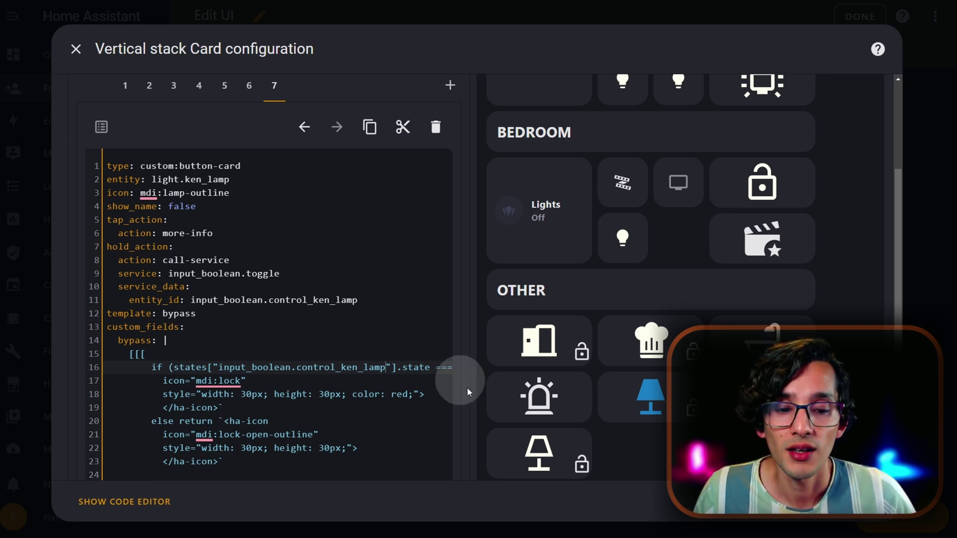
# Step: Test the new lamp button by toggling its bypass, turning on Ken Lamp and setting its brightness to 88%
pyautogui.click(557, 452)
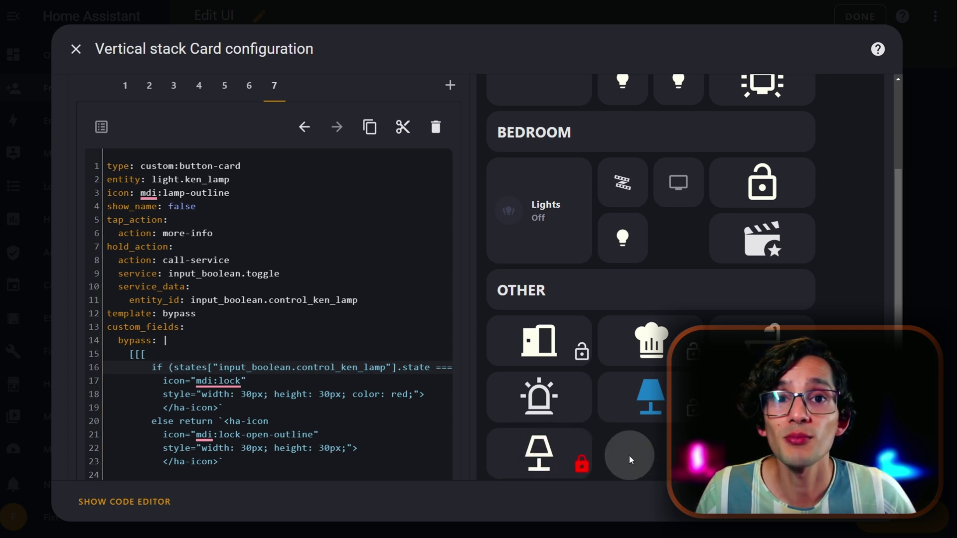
pyautogui.click(542, 451)
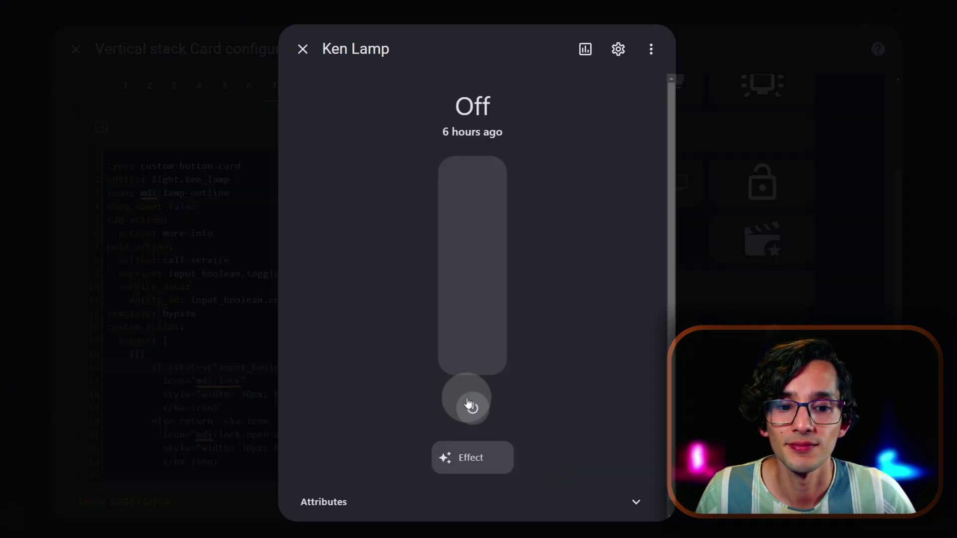
pyautogui.click(469, 402)
pyautogui.moveTo(474, 214); pyautogui.dragTo(472, 183)
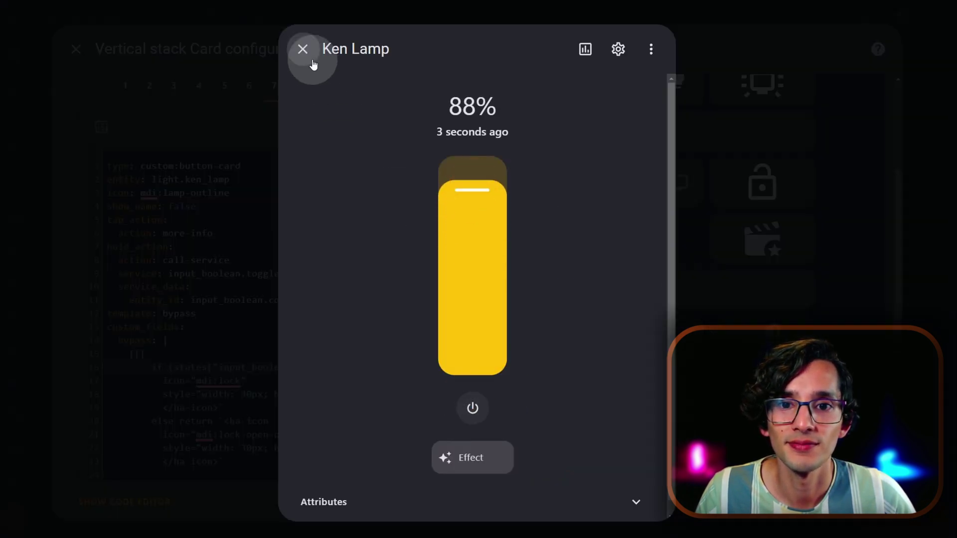
pyautogui.click(303, 49)
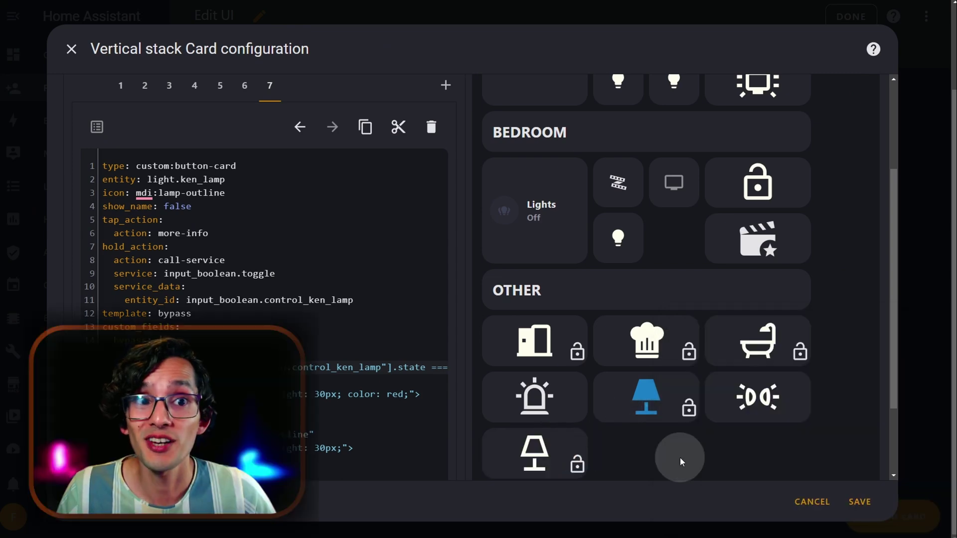
# Step: Save the vertical stack with the new bypass button and finish editing the dashboard
pyautogui.click(865, 498)
pyautogui.click(851, 16)
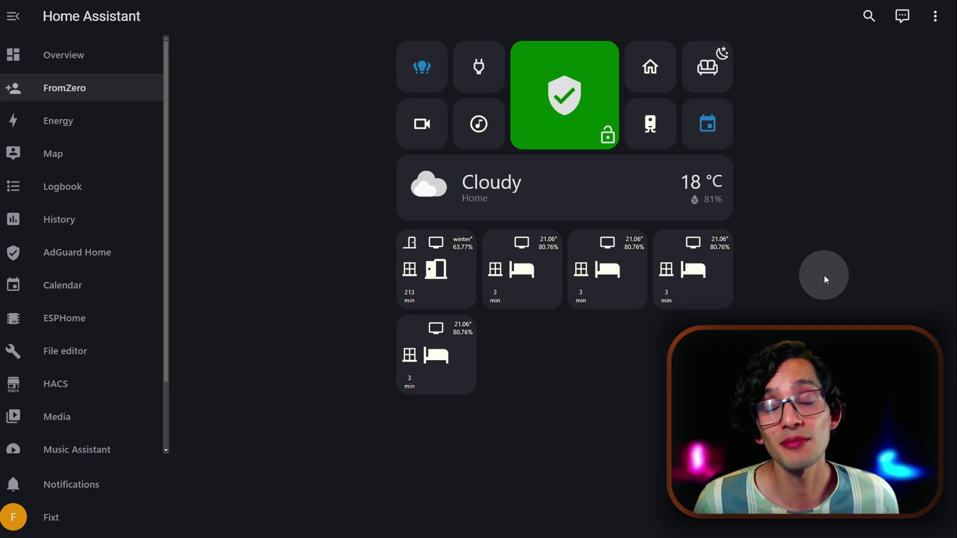
# Step: Switch to the blog article on building the Home Assistant dashboard and view its opening sections
pyautogui.hotkey('ctrl', 'Tab')
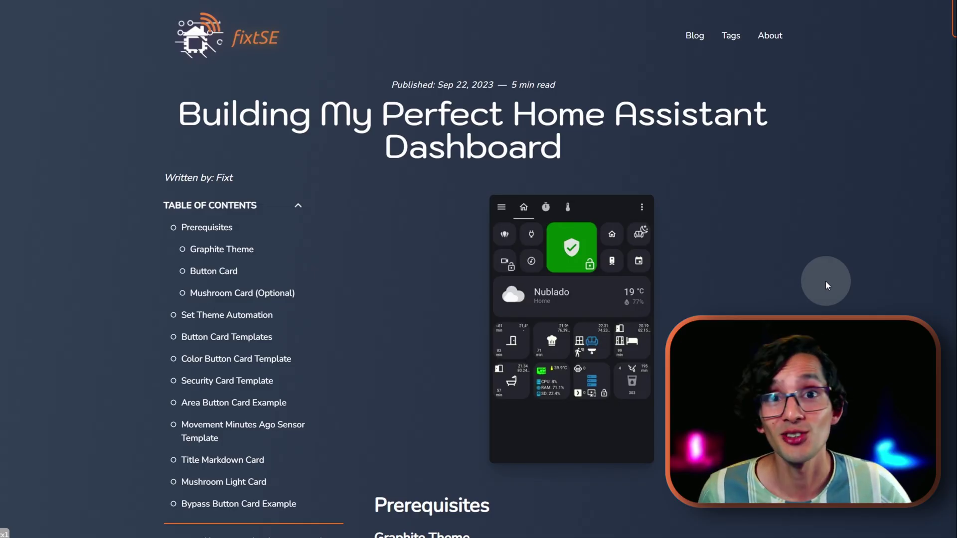
pyautogui.scroll(-2, 825, 281)
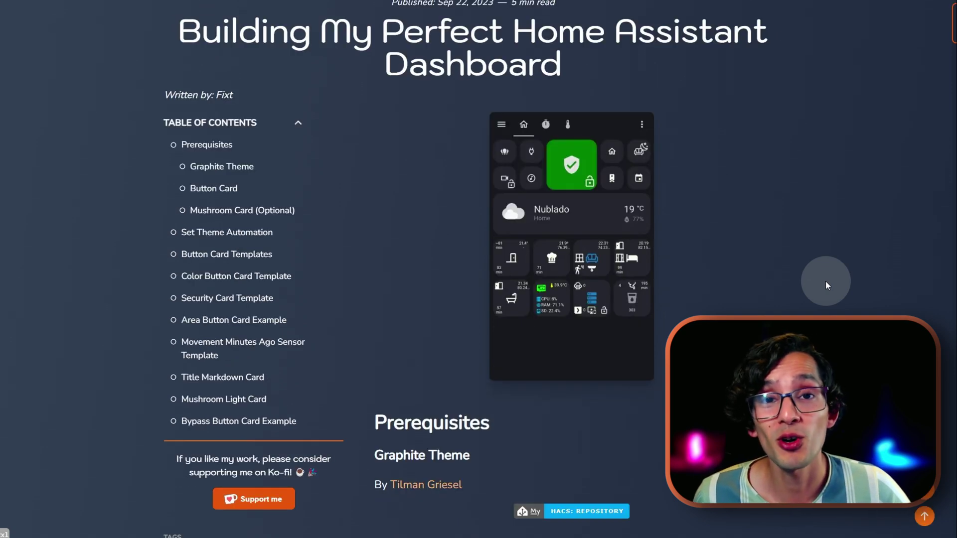